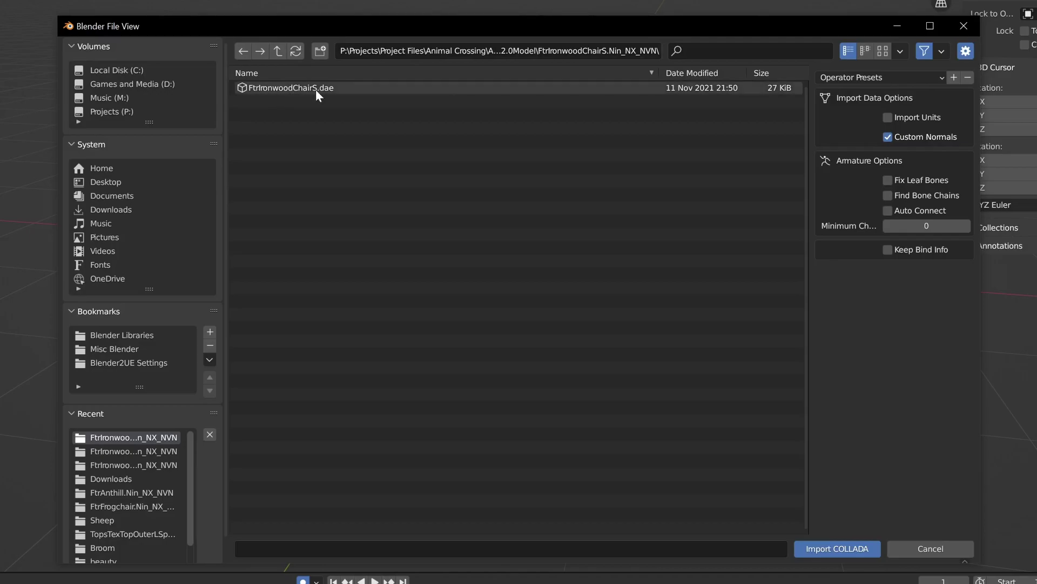
- Pick FtrIronwoodChairS.dae in the Collada import dialog with Import Units ticked
click(316, 89)
click(888, 118)
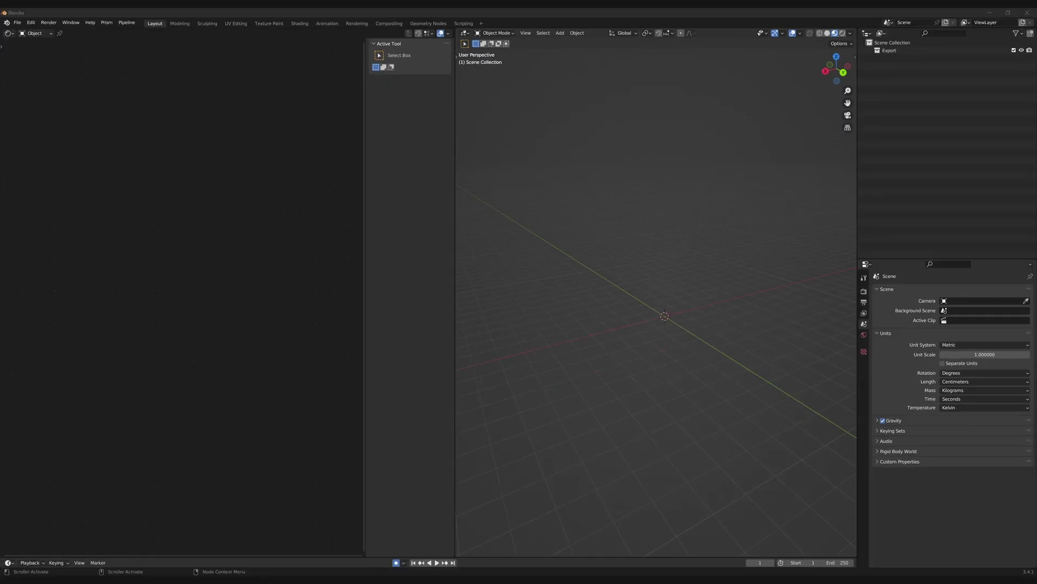
- Import the FtrIronwoodChairS.dae Collada chair model into the scene
click(17, 22)
mouse_move(49, 129)
click(144, 132)
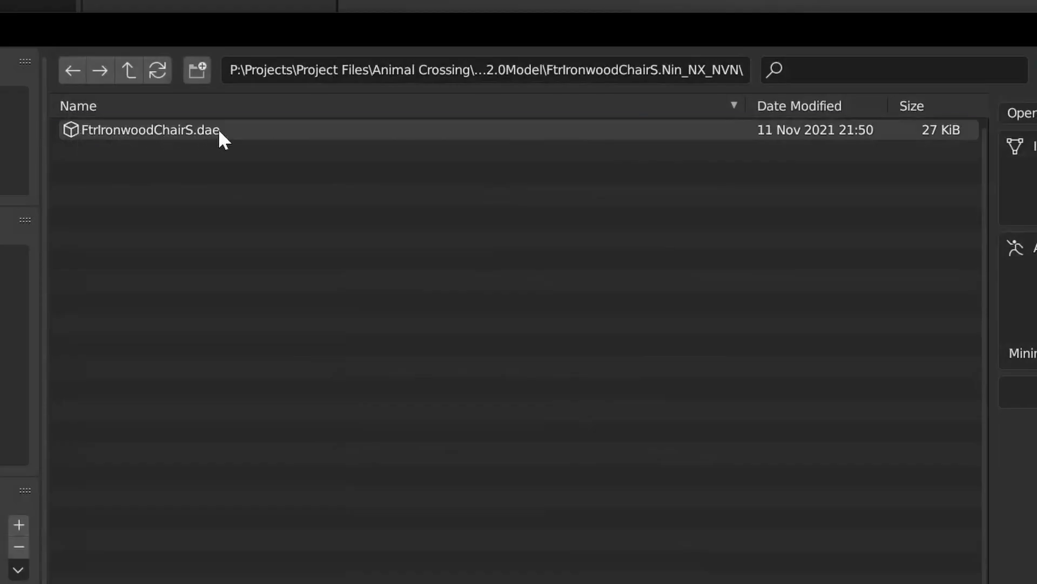
click(414, 175)
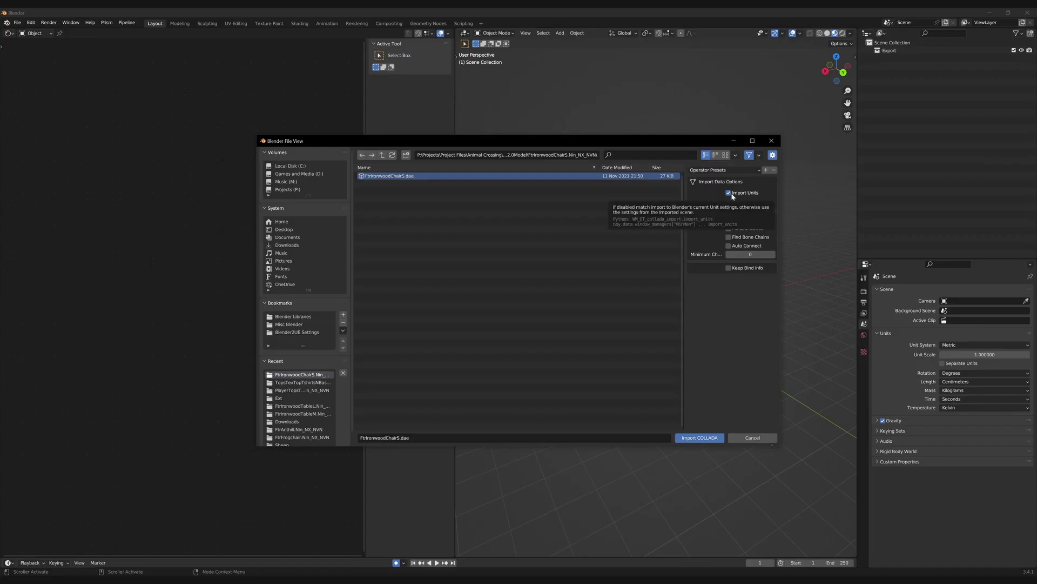
click(701, 438)
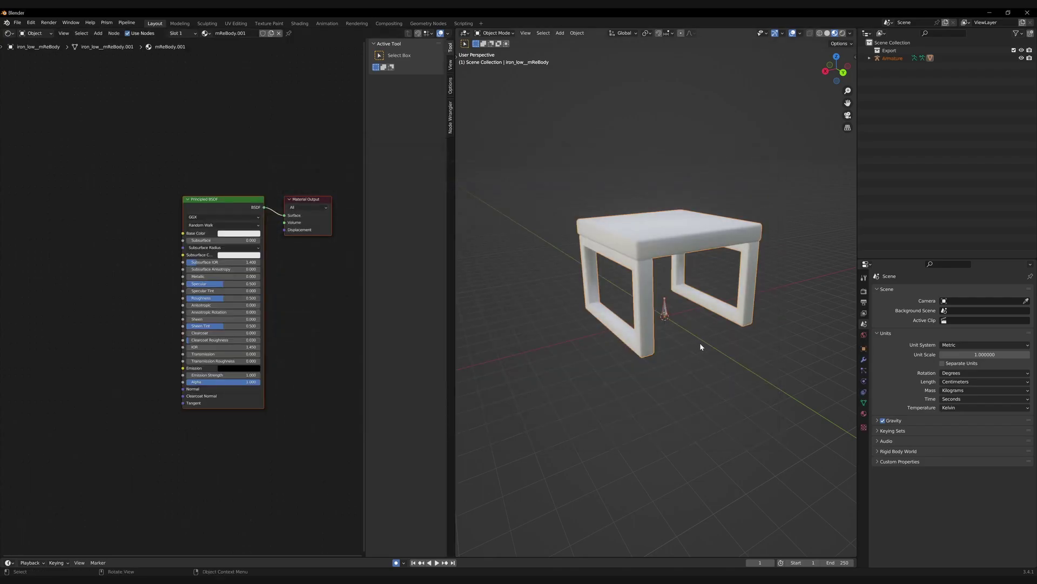
mouse_move(717, 336)
middle_down()
mouse_move(698, 355)
mouse_move(711, 354)
middle_up()
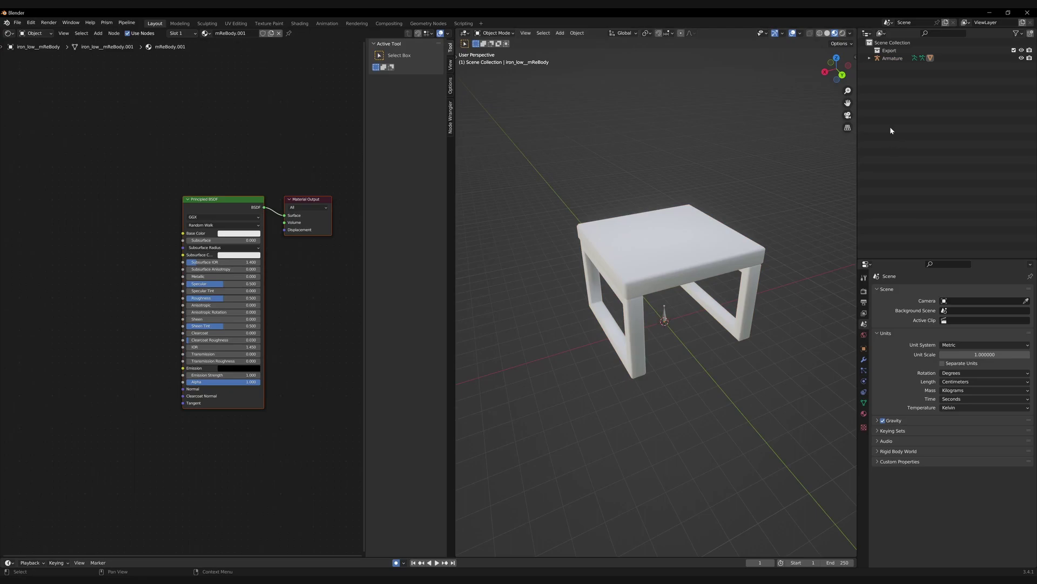
- Clear the iron_low_mReBody mesh's parent and select the Armature for removal
click(869, 58)
click(908, 81)
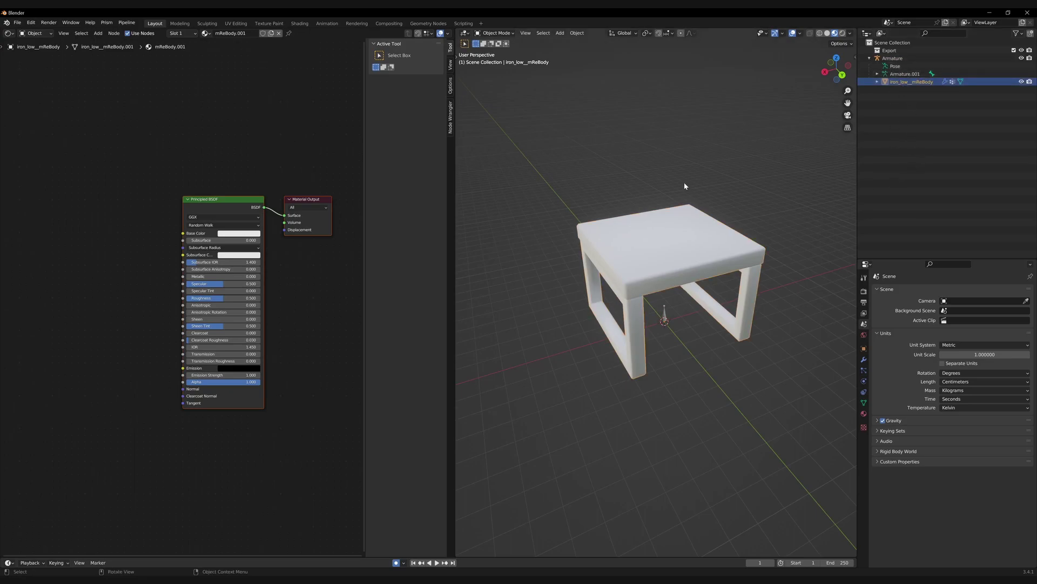
key(alt+p)
click(634, 192)
click(900, 58)
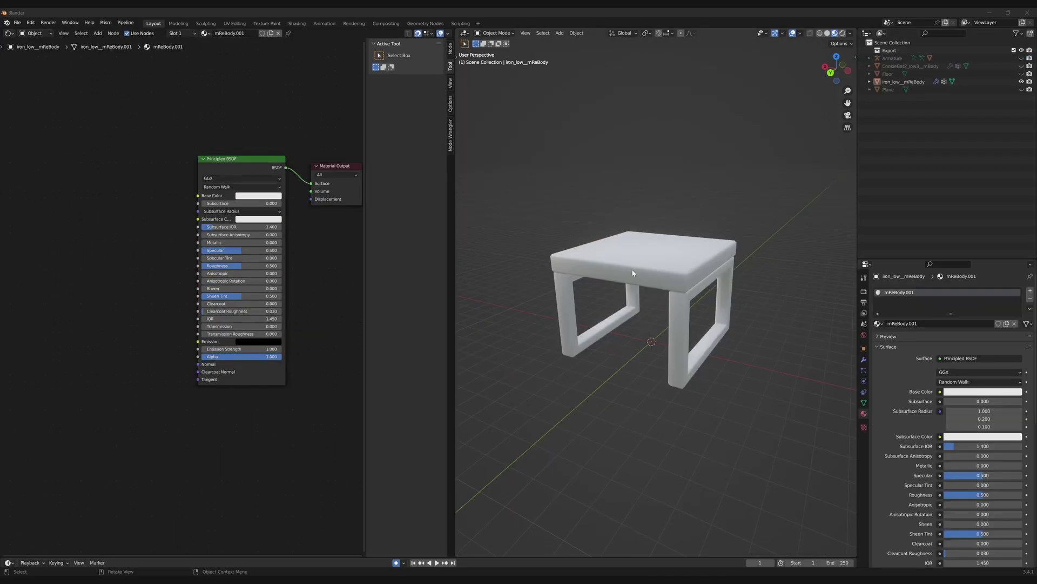
- Merge all of the chair mesh's overlapping vertices by distance in Edit Mode
click(633, 272)
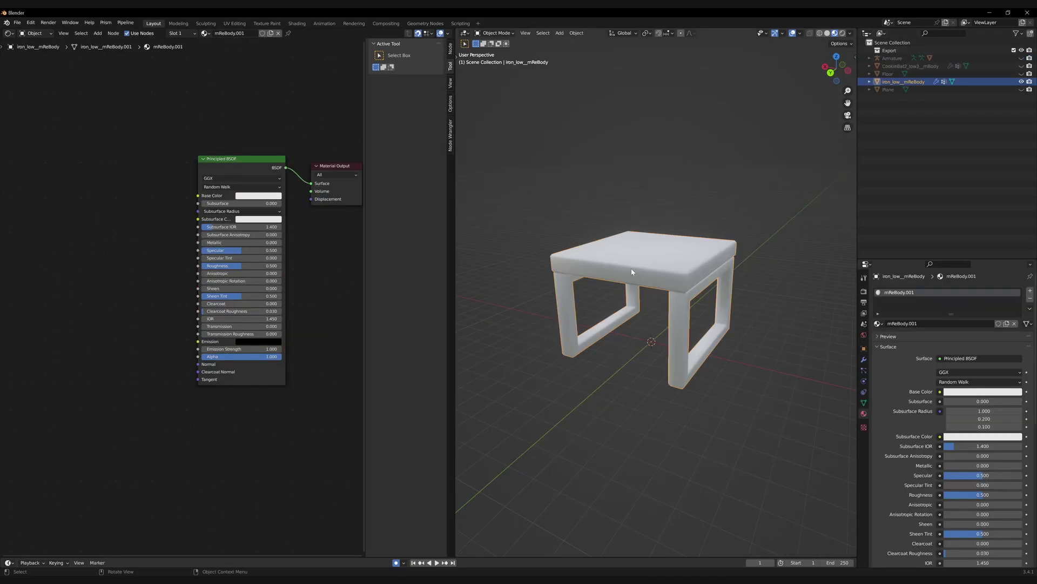
key(Tab)
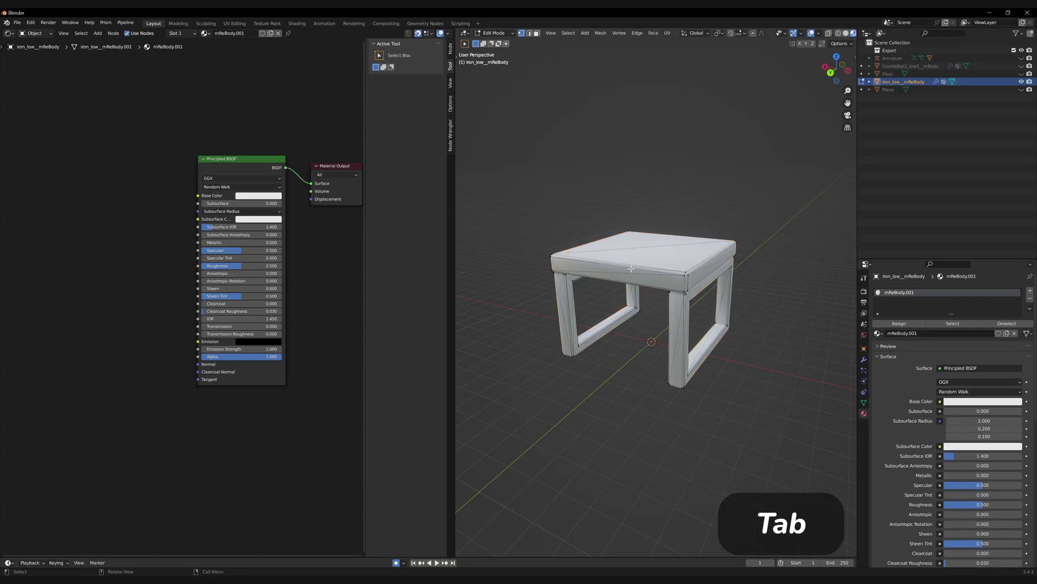
key(a)
key(m)
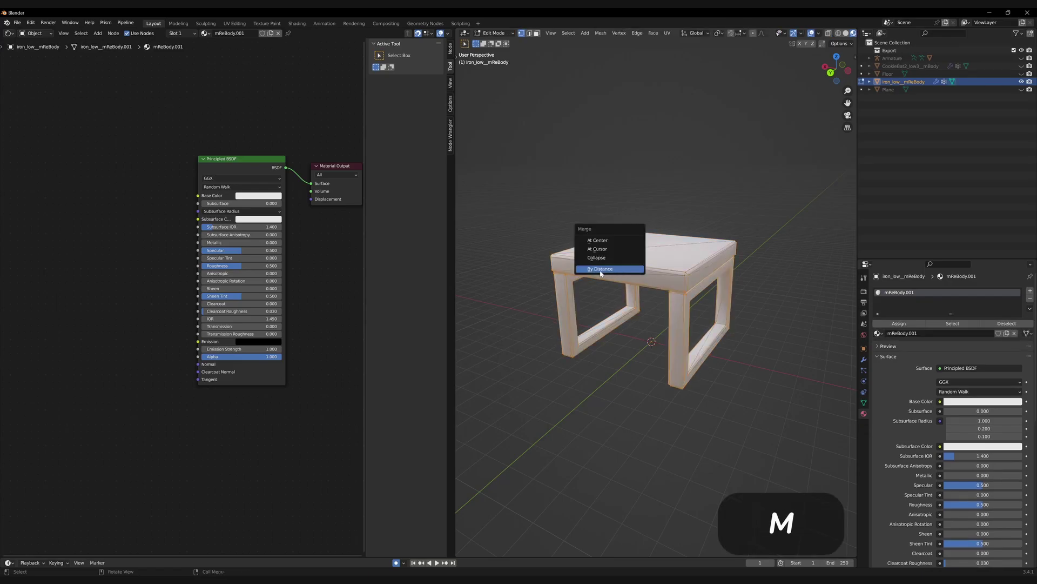
click(600, 269)
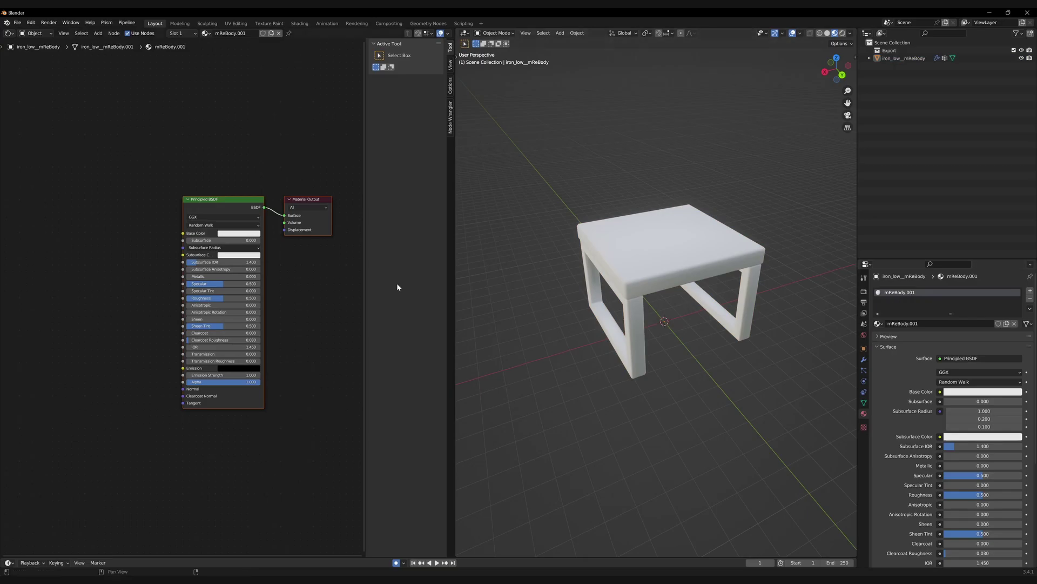
- Drag mReBody_Alb.png, mReBody_Mix.png and mReBody_Nrm.png from Explorer into the material as image nodes
click(129, 551)
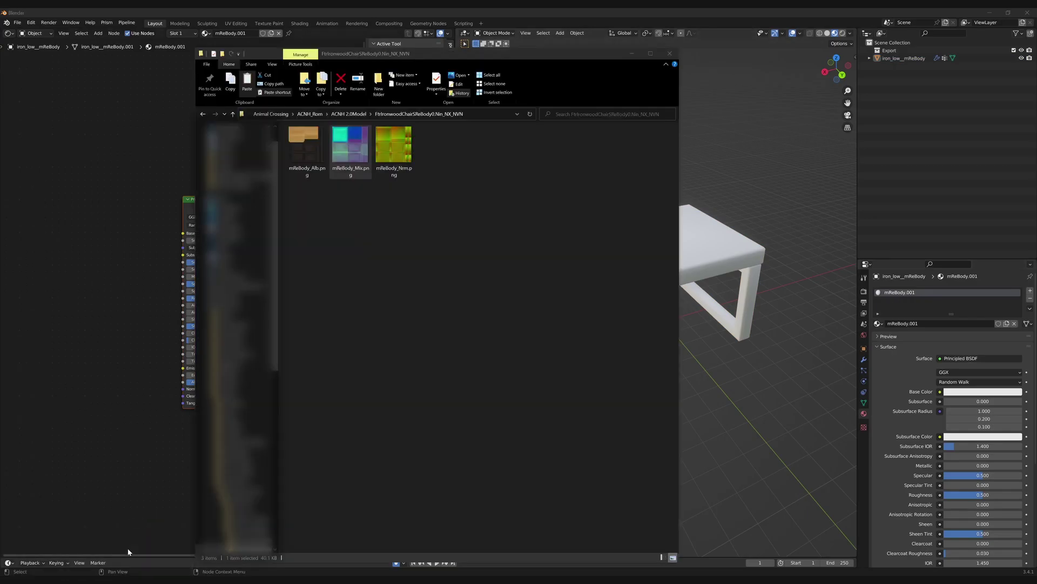
drag(524, 60, 686, 61)
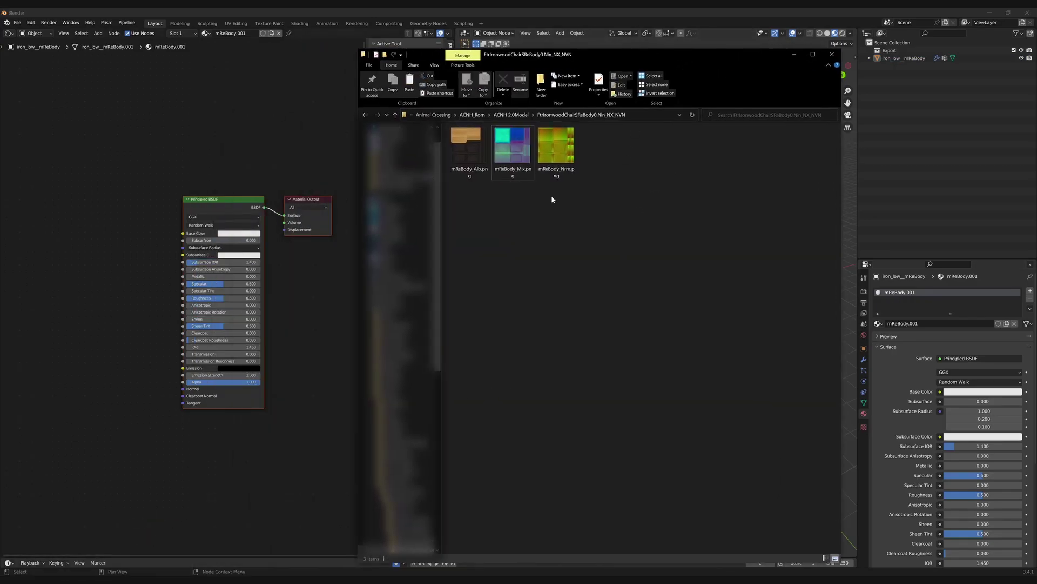
drag(469, 146, 89, 198)
click(512, 153)
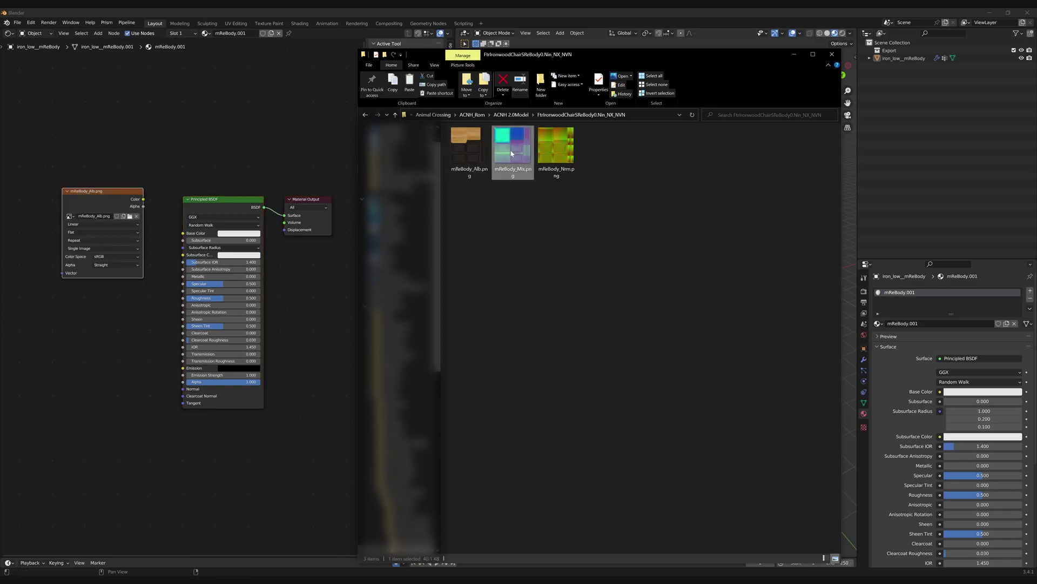
drag(69, 303, 74, 304)
drag(556, 145, 76, 428)
- Stack the albedo, Mix and normal image nodes in a column and hide viewport overlays
click(57, 393)
middle_drag(57, 393, 125, 373)
drag(145, 170, 47, 157)
drag(75, 189, 53, 188)
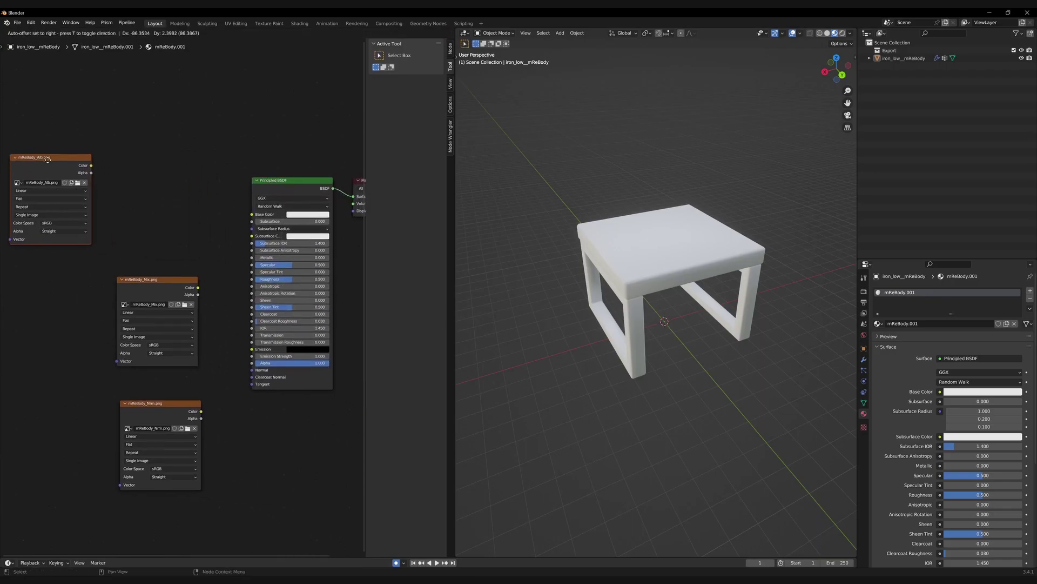
drag(131, 283, 23, 259)
drag(176, 408, 67, 358)
click(115, 197)
middle_drag(631, 252, 637, 241)
key(shift+alt+z)
- Connect the albedo texture to the Principled BSDF's Base Color
click(76, 163)
ctrl+shift+click(76, 164)
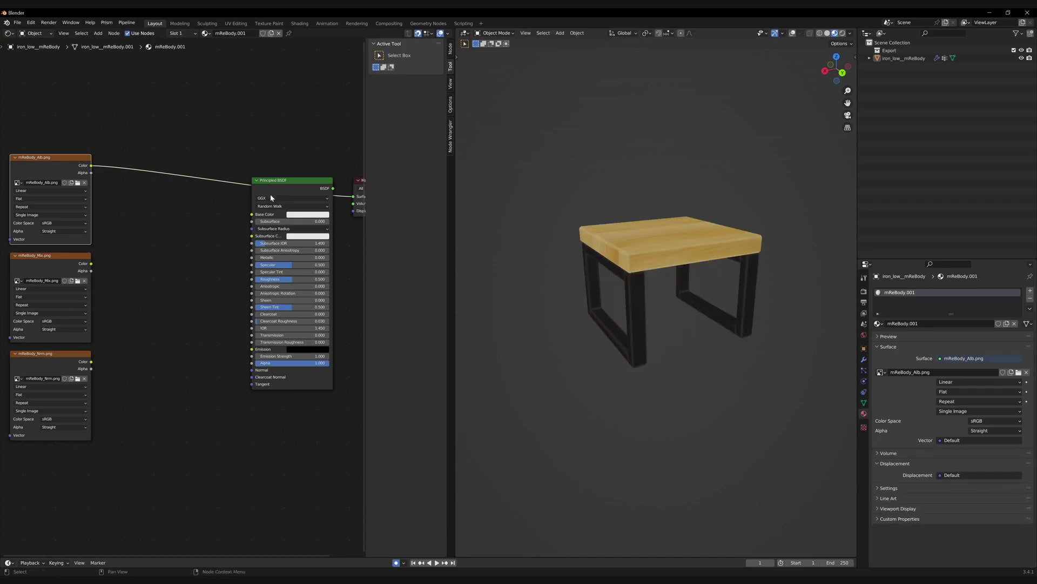
drag(92, 166, 252, 215)
ctrl+shift+click(295, 190)
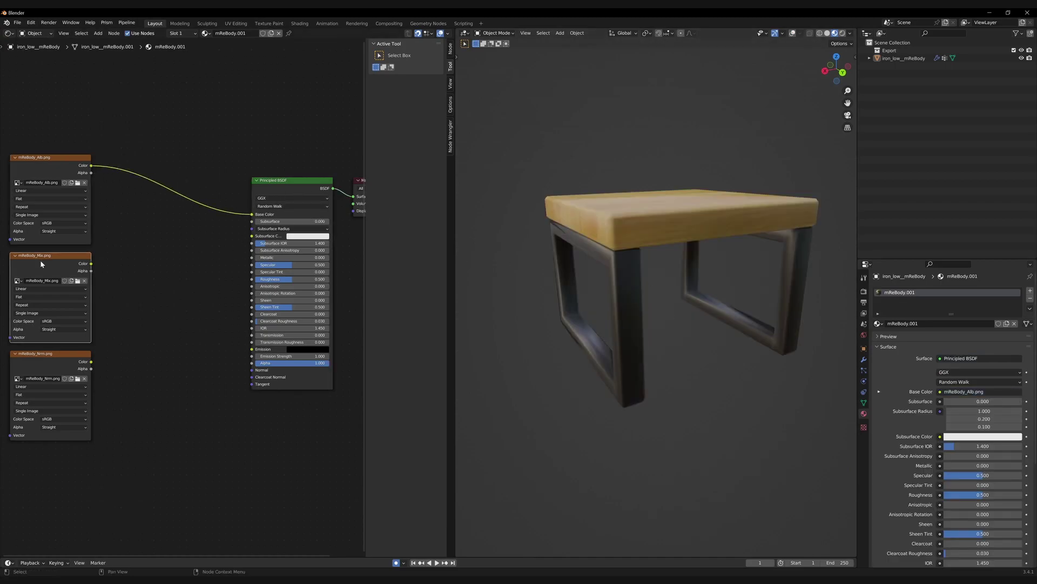
scroll(219, 290, up, 2)
- Split the Mix texture with a Separate Color node and send Red to Metallic
key(shift+a)
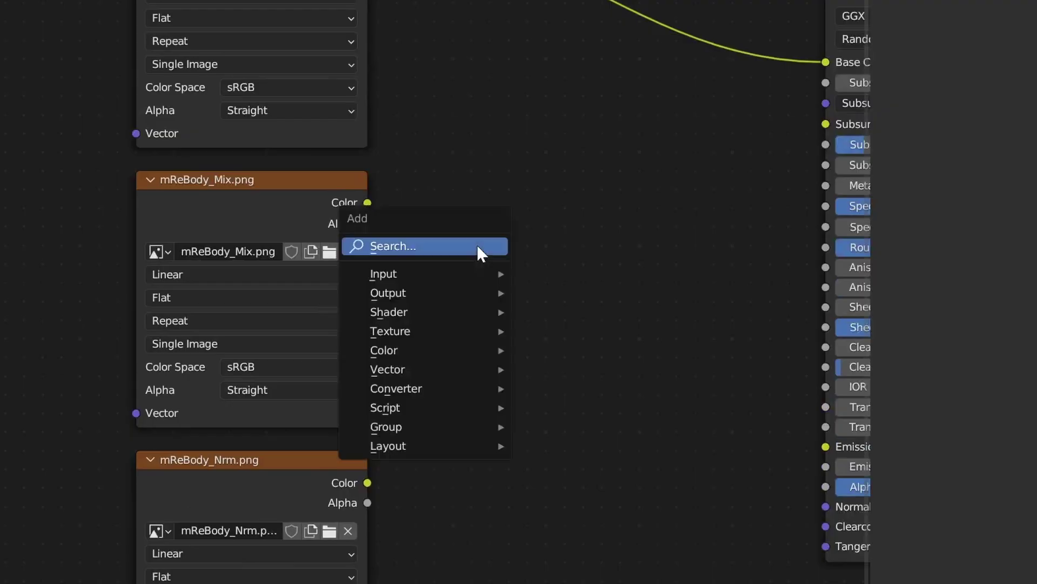
click(205, 287)
text(seper)
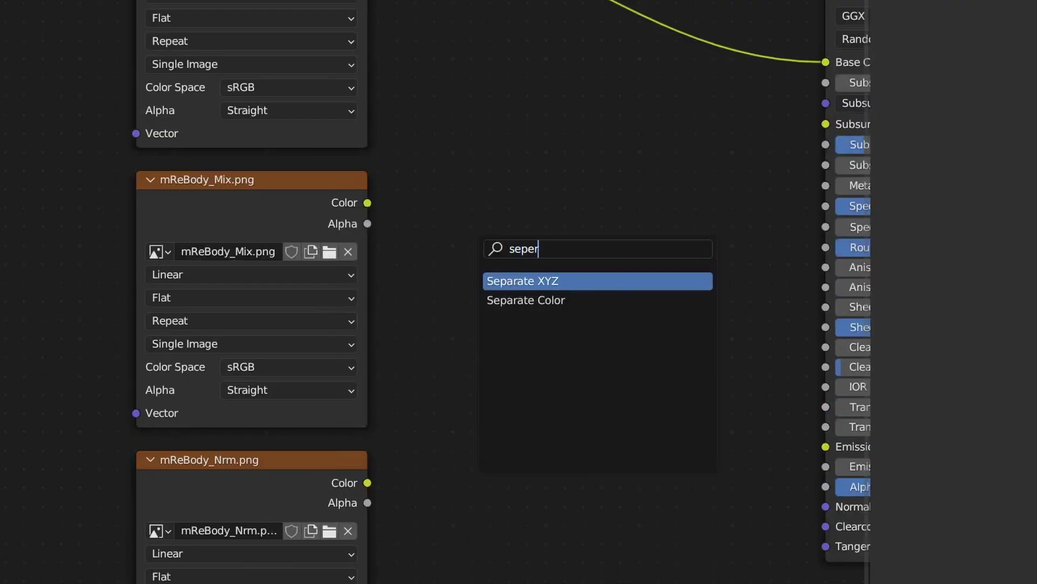
key(Down)
key(Return)
click(447, 238)
alt+right_drag(260, 226, 490, 238)
drag(490, 203, 453, 184)
middle_drag(393, 185, 248, 165)
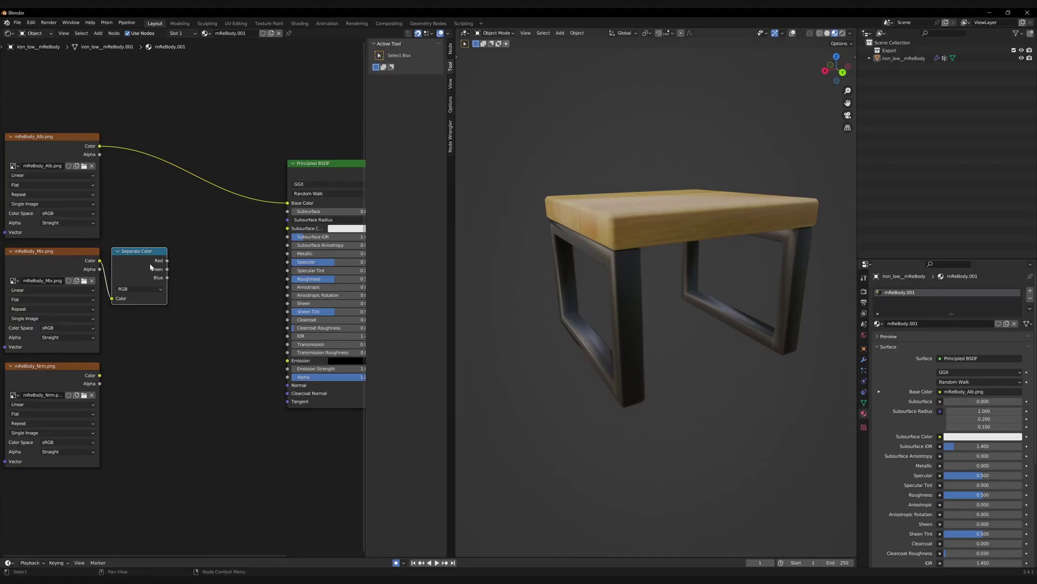
ctrl+shift+click(151, 265)
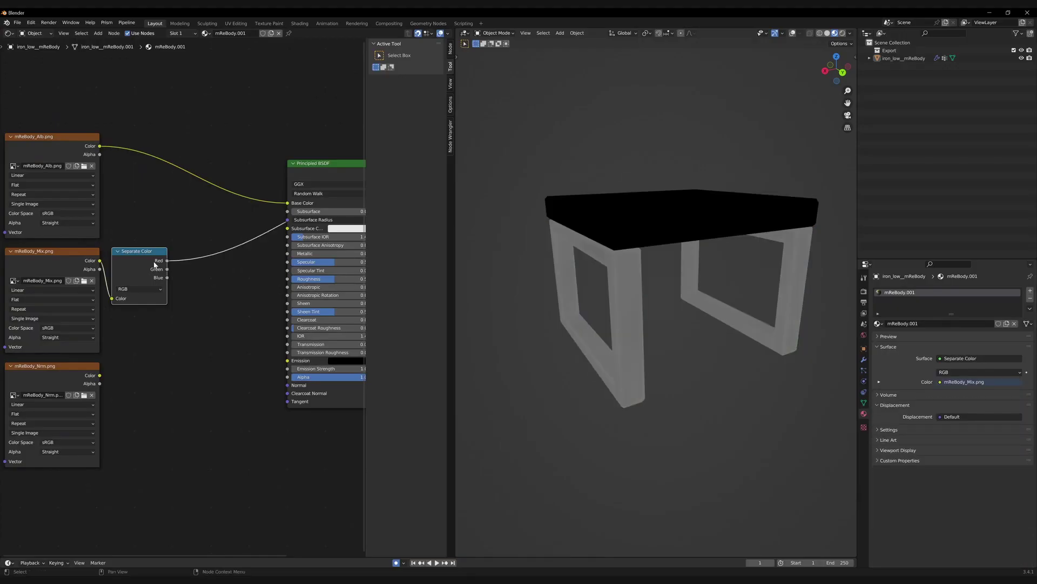
drag(167, 260, 288, 254)
- Overlay the albedo with the Green channel at about 0.86, and send Blue to Roughness
ctrl+shift+click(143, 255)
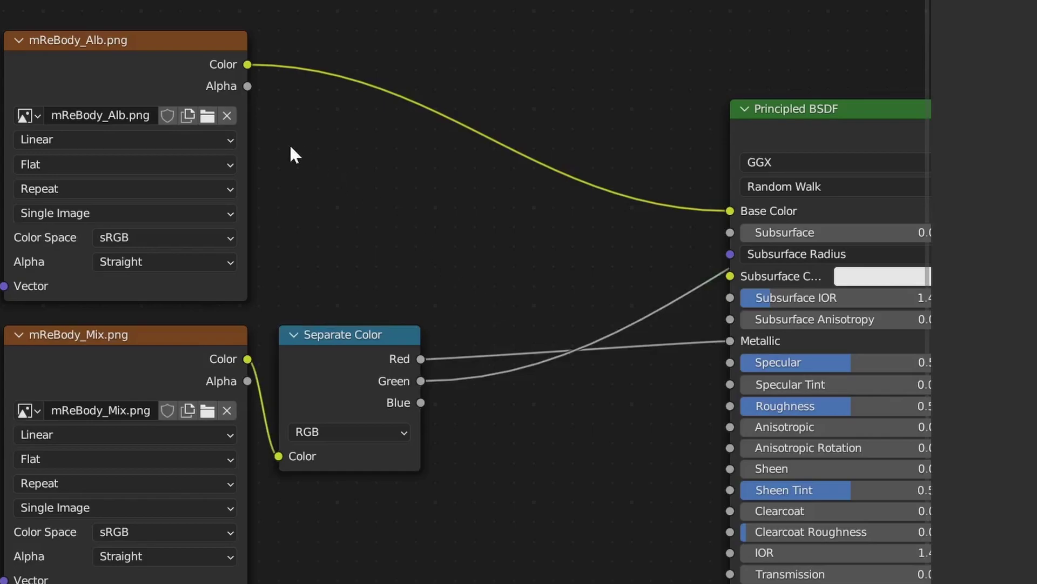
alt+right_drag(123, 120, 354, 339)
click(549, 132)
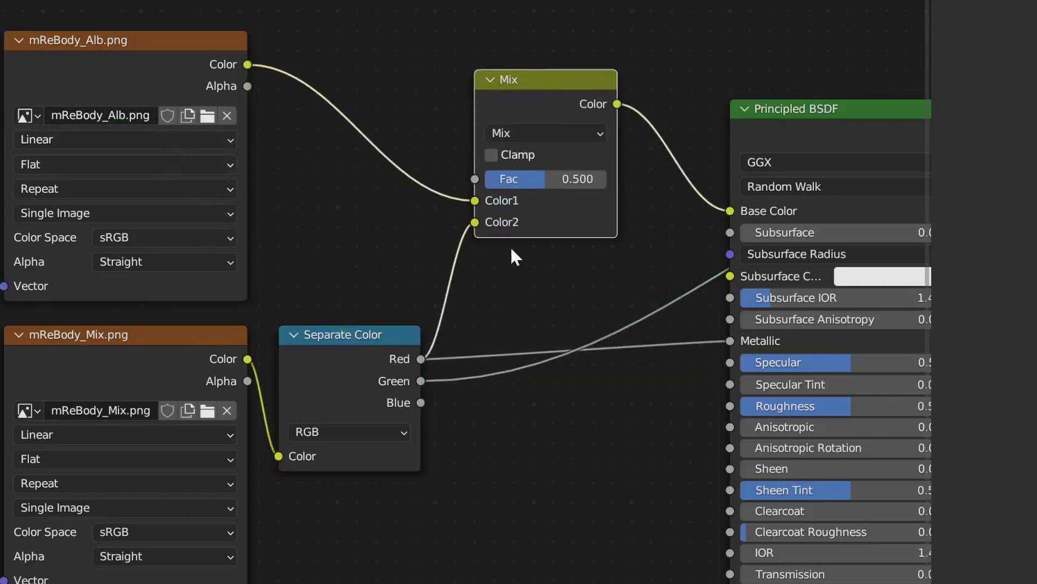
drag(421, 381, 476, 222)
click(545, 140)
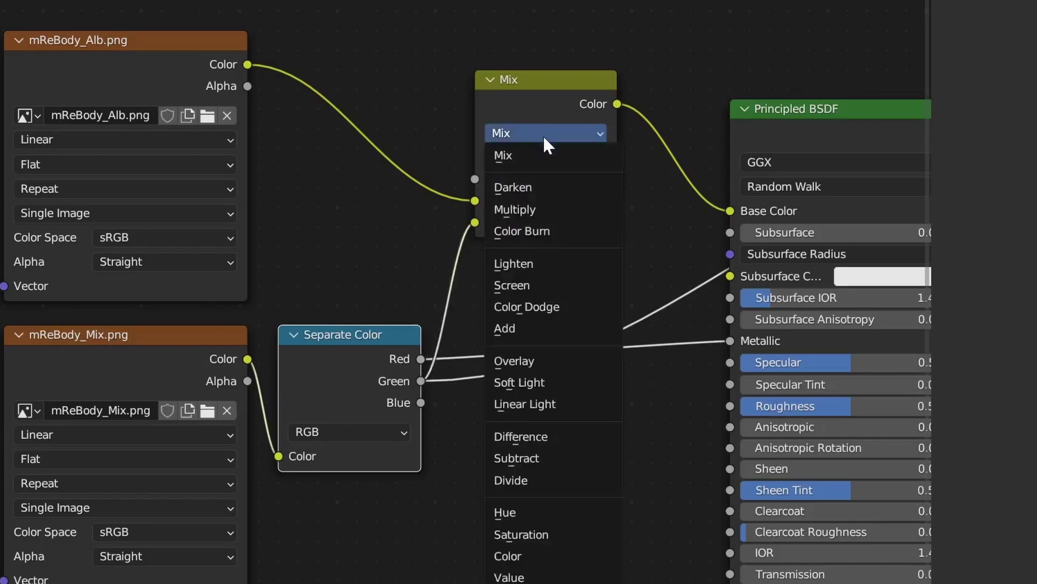
click(512, 361)
ctrl+shift+click(538, 84)
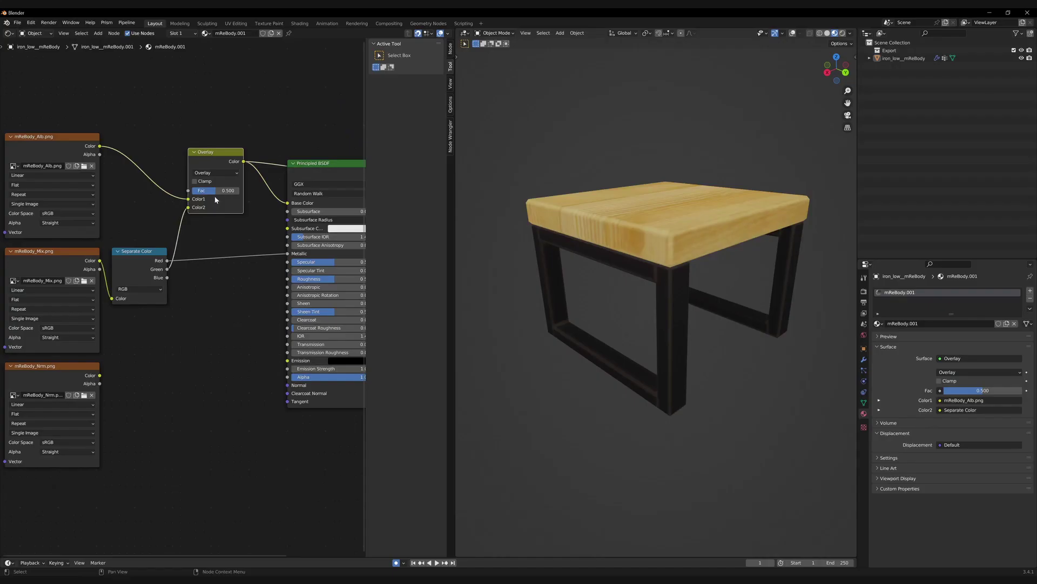
drag(211, 192, 228, 192)
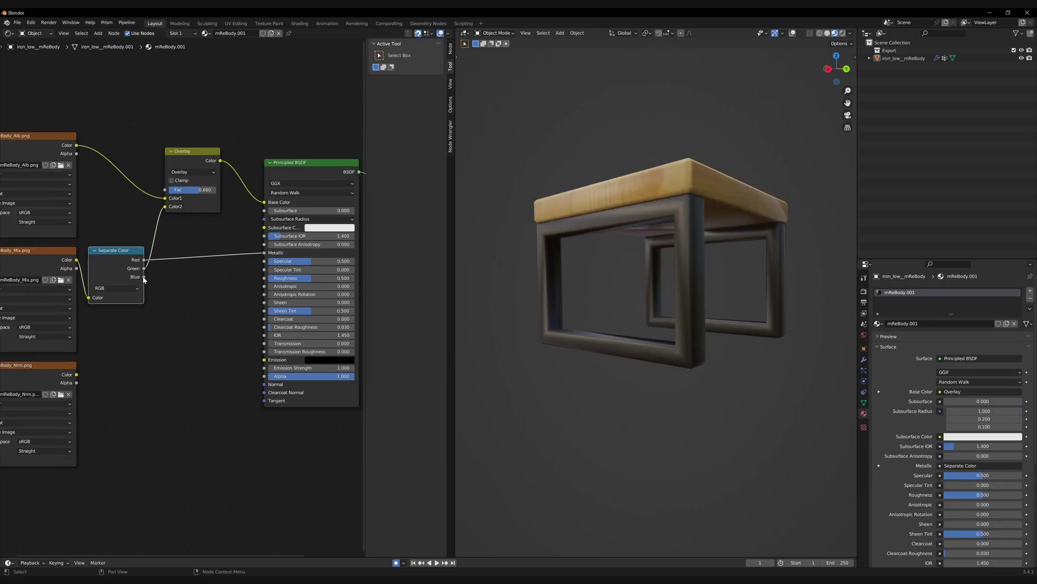
drag(144, 276, 265, 278)
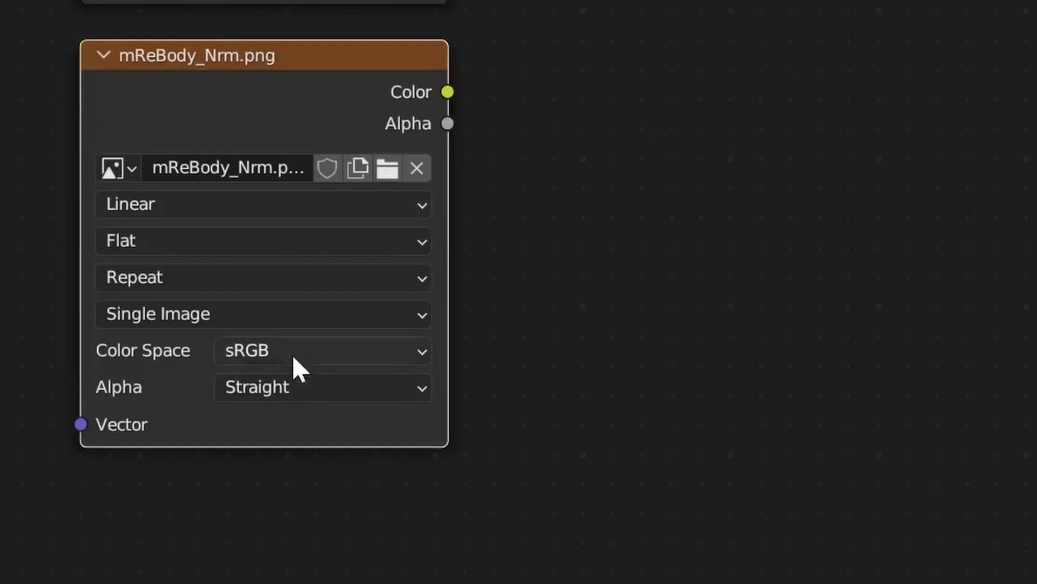
- Set the normal texture's colour space to Non-Color
click(312, 366)
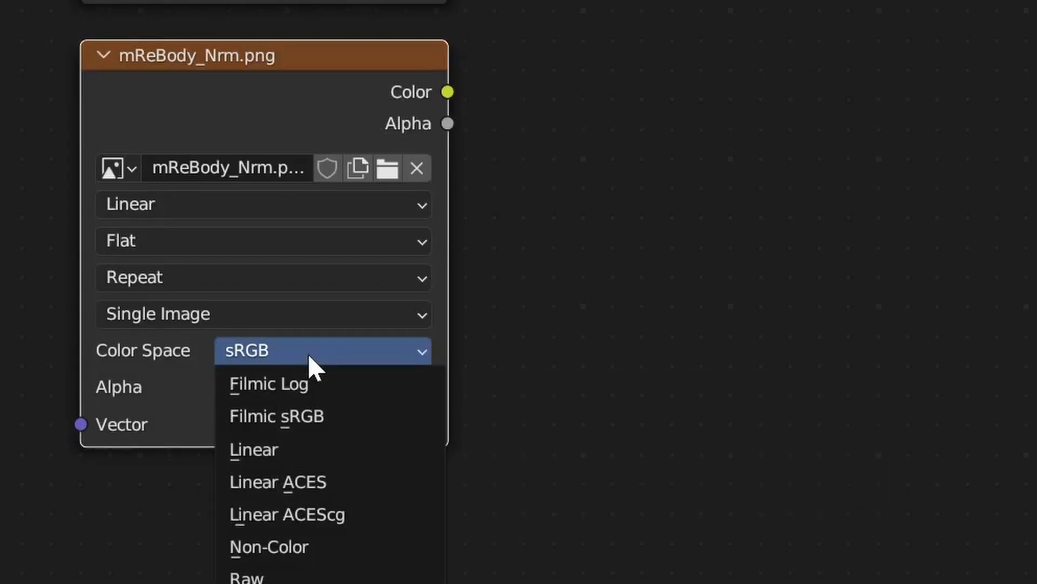
click(282, 548)
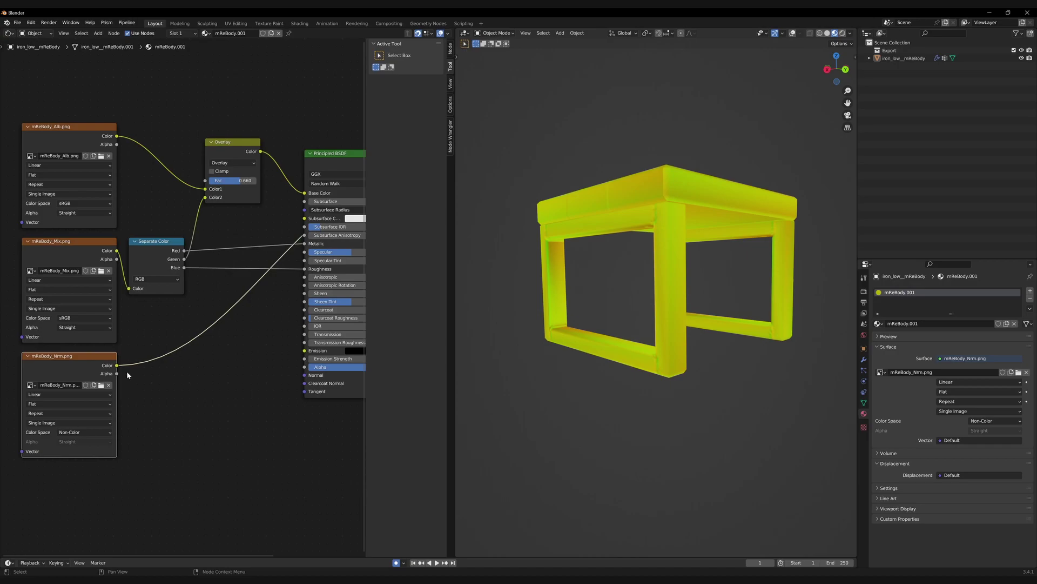
click(184, 387)
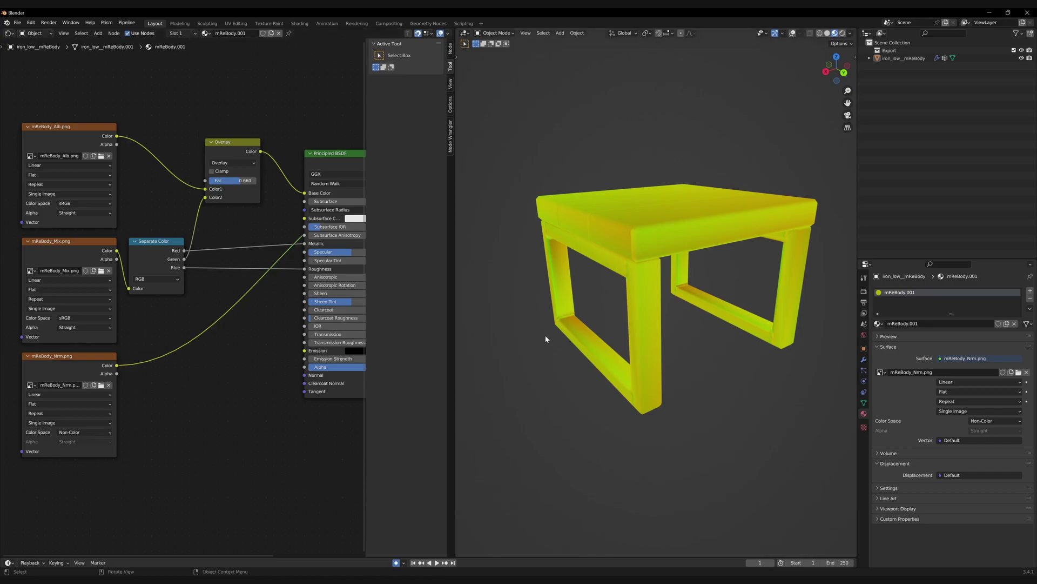
mouse_move(645, 254)
middle_down()
mouse_move(569, 248)
mouse_move(627, 215)
mouse_move(712, 244)
mouse_move(692, 222)
mouse_move(625, 257)
mouse_move(672, 203)
mouse_move(724, 260)
mouse_move(641, 293)
mouse_move(650, 253)
middle_up()
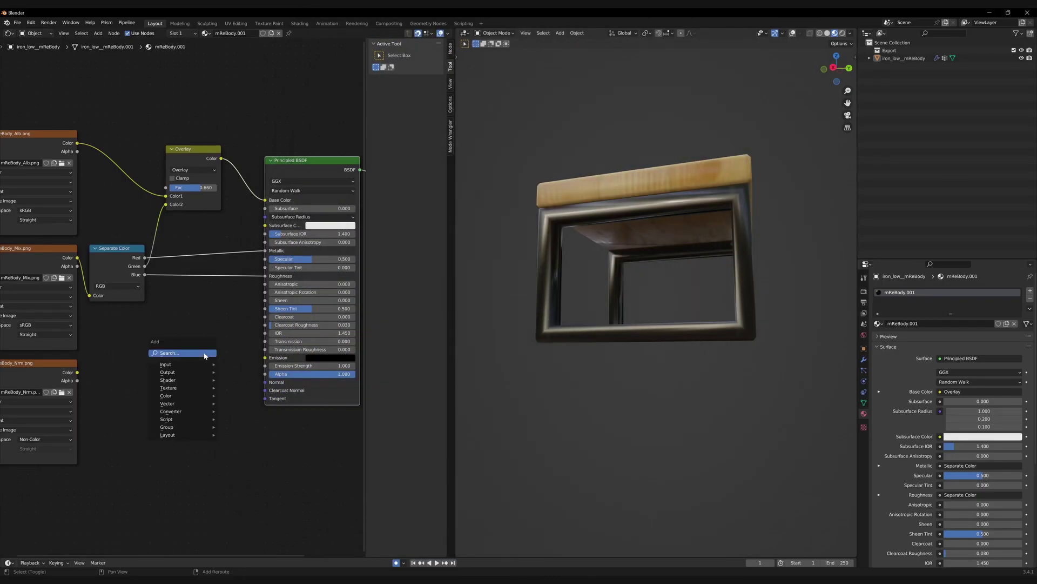
- Add a Normal Map node linking the normal texture to the shader's Normal input
click(205, 353)
text(norm)
click(223, 376)
click(201, 401)
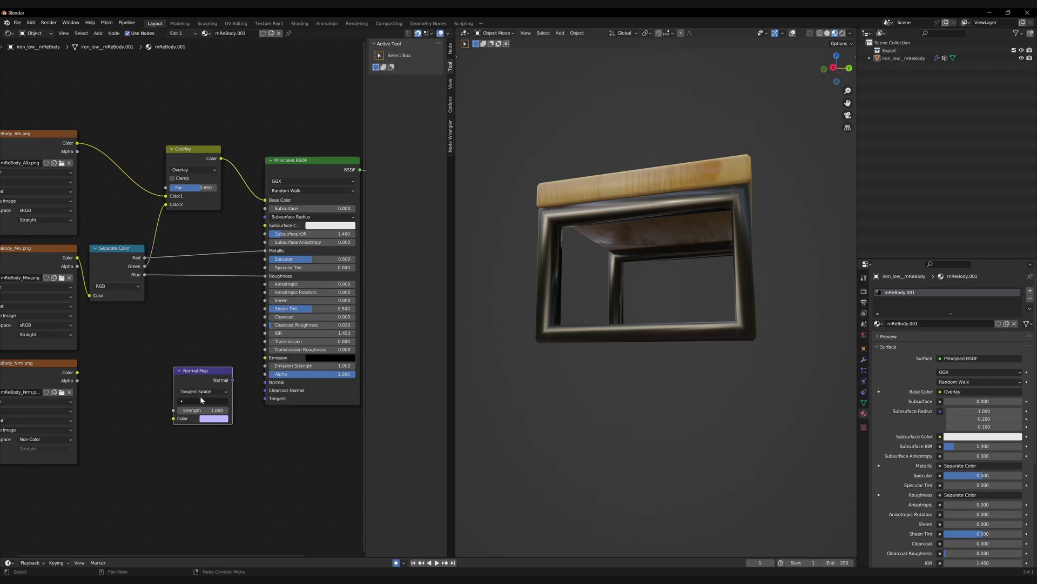
alt+right_drag(208, 399, 278, 390)
alt+right_drag(52, 385, 176, 406)
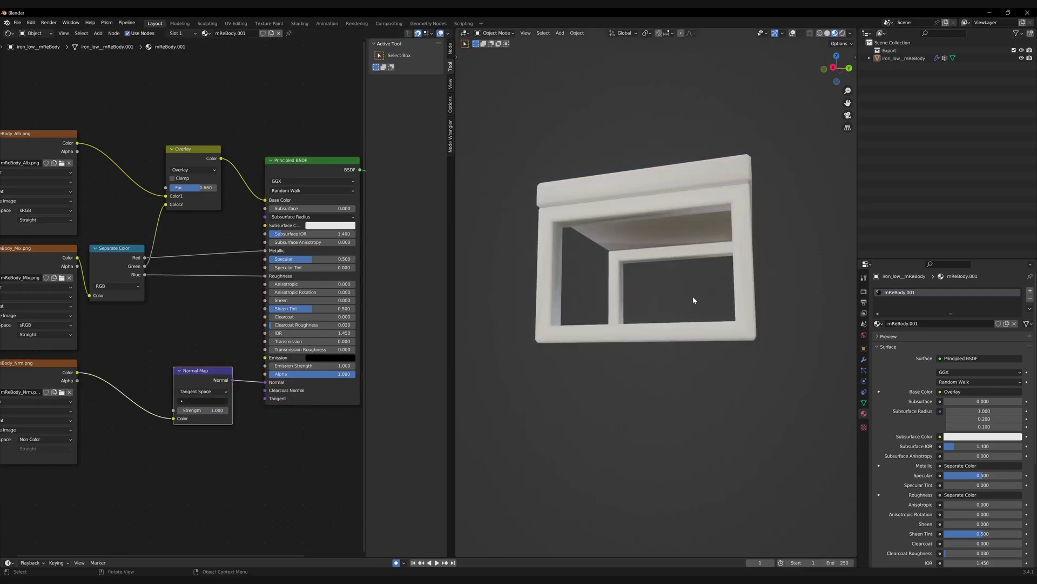
- Preview the normal texture on the table and reposition the Normal Map node
middle_drag(694, 300, 464, 314)
middle_drag(208, 364, 297, 354)
ctrl+shift+click(145, 363)
middle_drag(565, 269, 673, 222)
middle_drag(238, 362, 179, 361)
drag(227, 361, 252, 361)
middle_drag(252, 361, 194, 354)
- Insert a duplicated Separate Color node on the normal texture link
drag(207, 110, 285, 395)
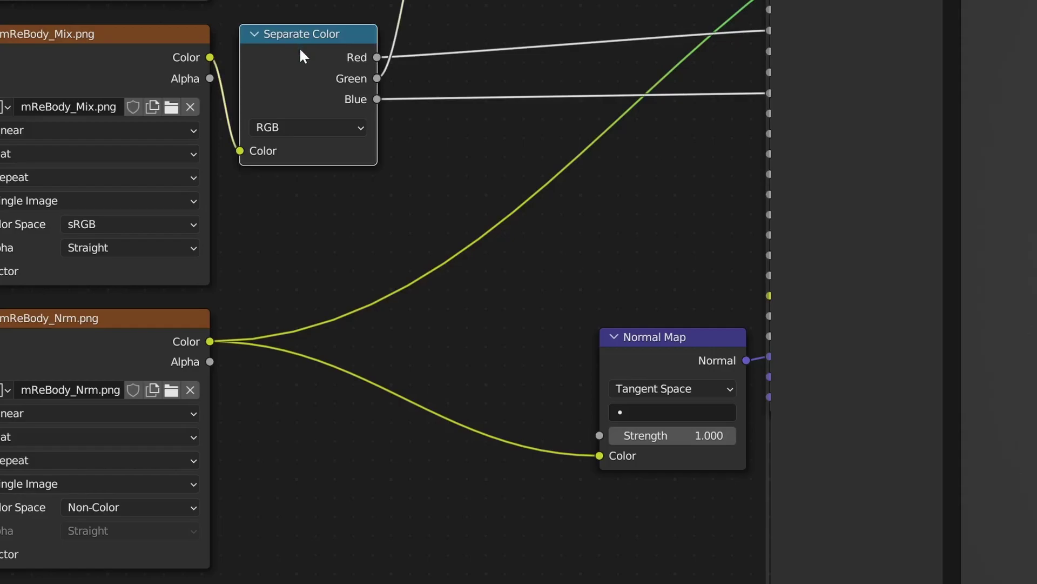
key(shift+s)
key(Escape)
key(shift+d)
click(291, 398)
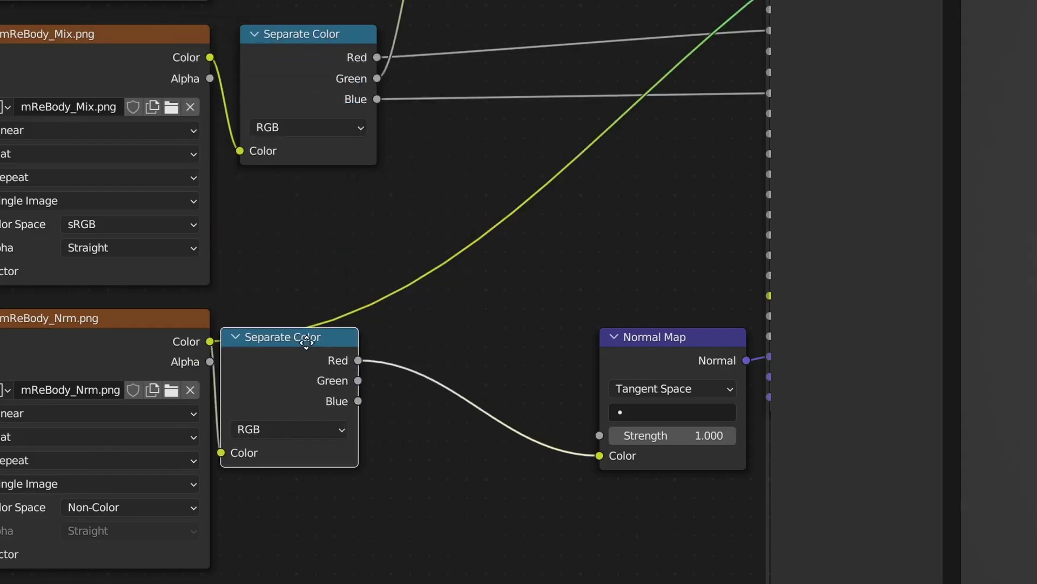
- Add a Combine Color node fed by the Green channel, with Blue set to 1
key(shift+a)
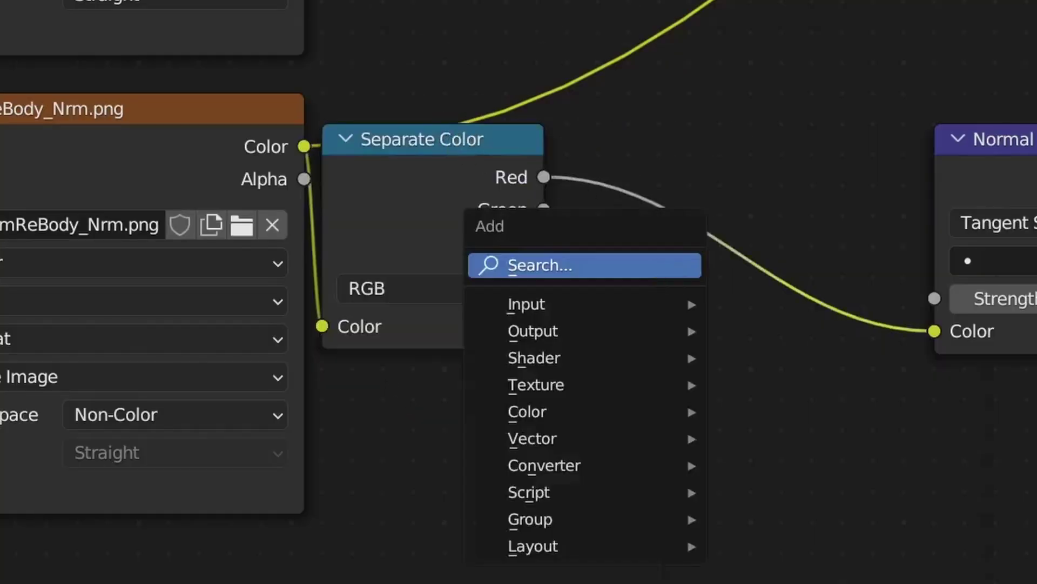
key(Return)
text(comb)
key(Down)
key(Return)
click(729, 232)
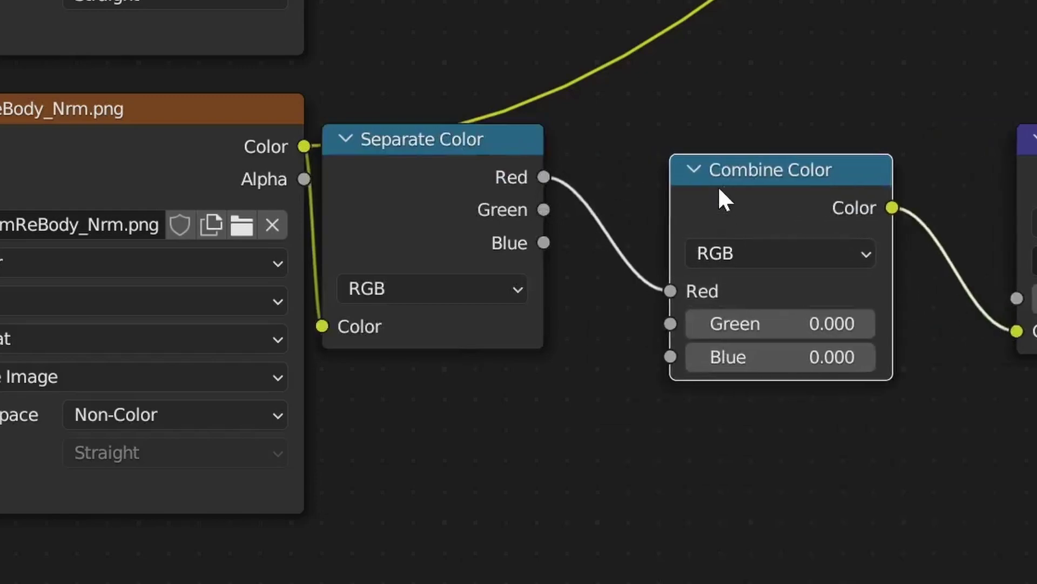
drag(724, 181, 657, 153)
drag(543, 210, 597, 293)
click(724, 325)
text(1)
key(Return)
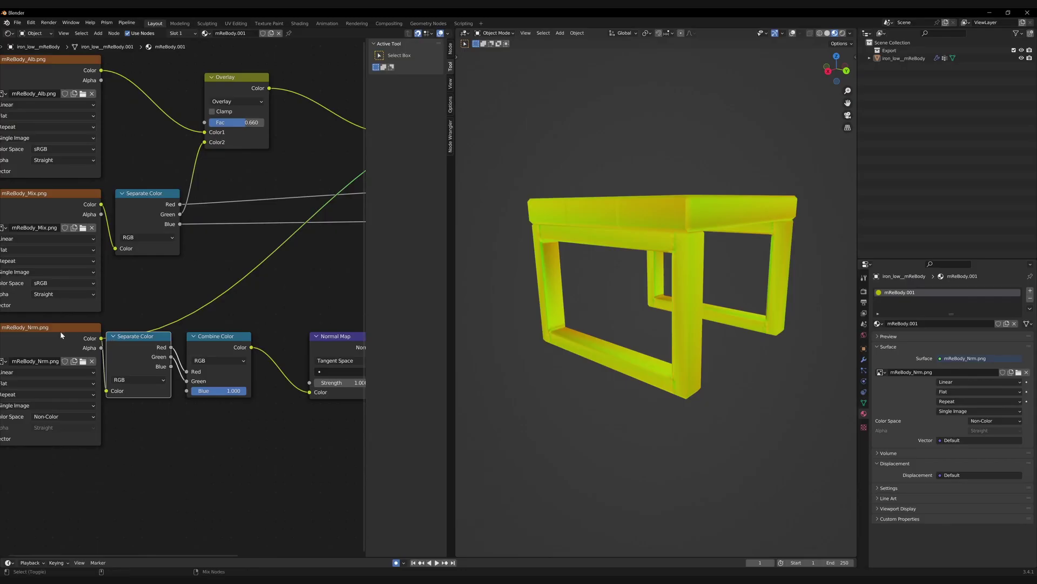
- Preview the normal texture and the combined normal colour on the table
ctrl+shift+click(160, 117)
ctrl+shift+click(160, 117)
ctrl+shift+click(219, 349)
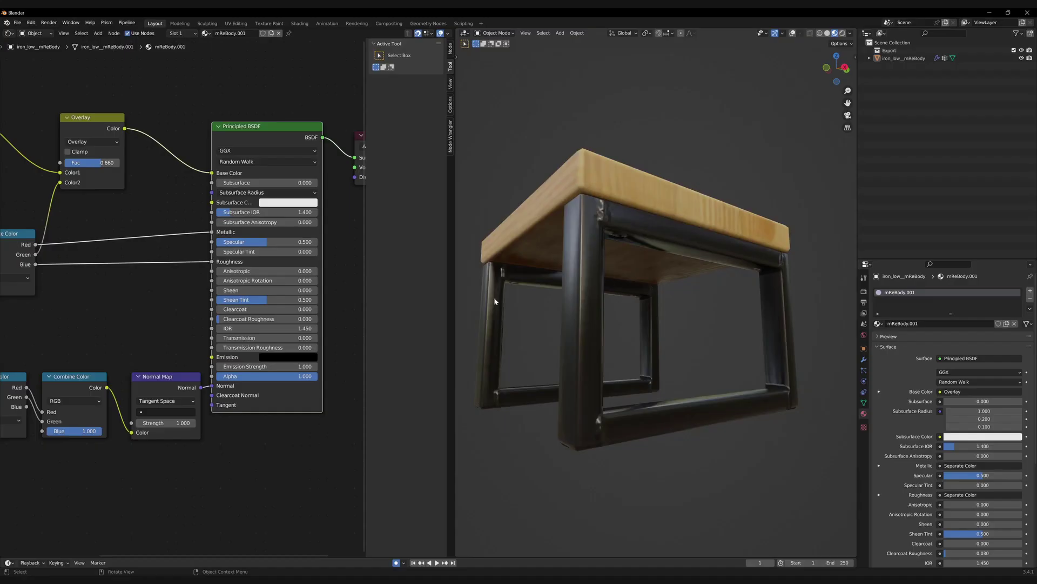
- Link the Blue channel toward Roughness in another prop's node tree
scroll(324, 302, down, 3)
mouse_move(222, 302)
middle_down()
mouse_move(281, 307)
mouse_move(228, 305)
middle_up()
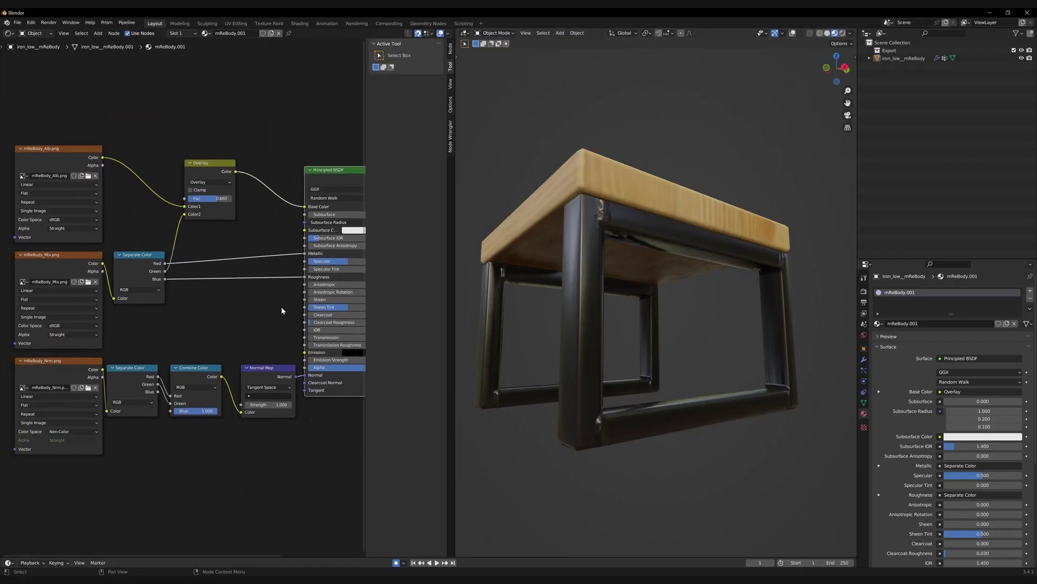
scroll(281, 307, down, 1)
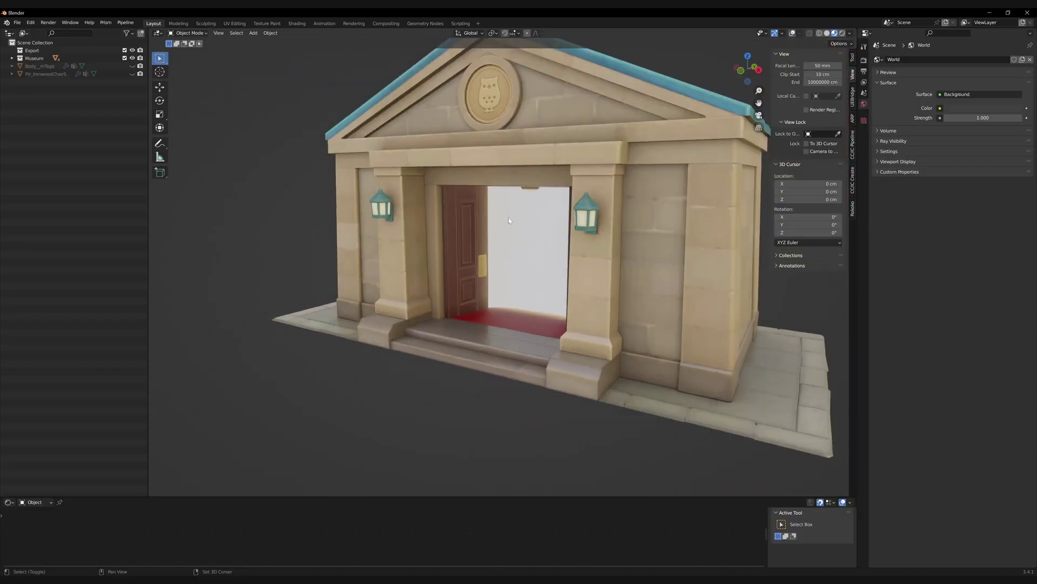
scroll(367, 246, up, 4)
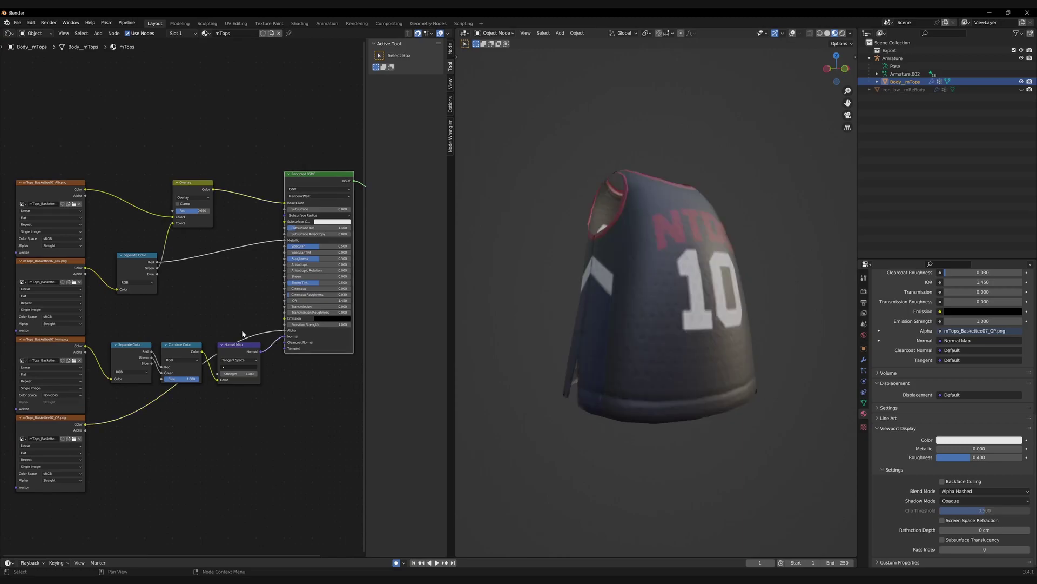
drag(157, 274, 285, 259)
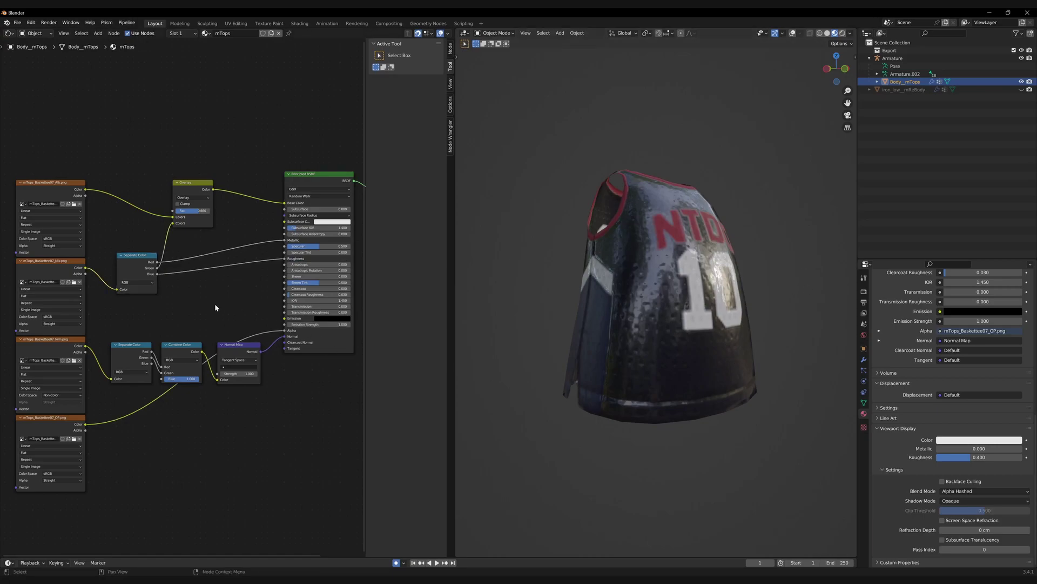
- Add a ColorRamp on the jersey's roughness link with a stop at 0.350, trying and undoing Specular and Roughness tweaks
key(shift+a)
click(248, 331)
click(213, 276)
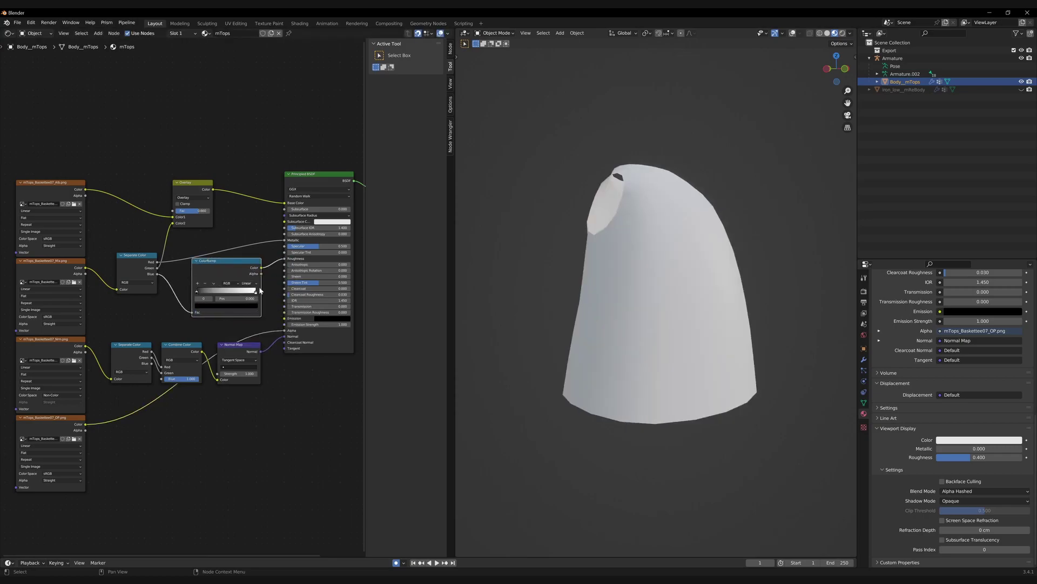
drag(254, 292, 213, 298)
middle_drag(676, 303, 677, 331)
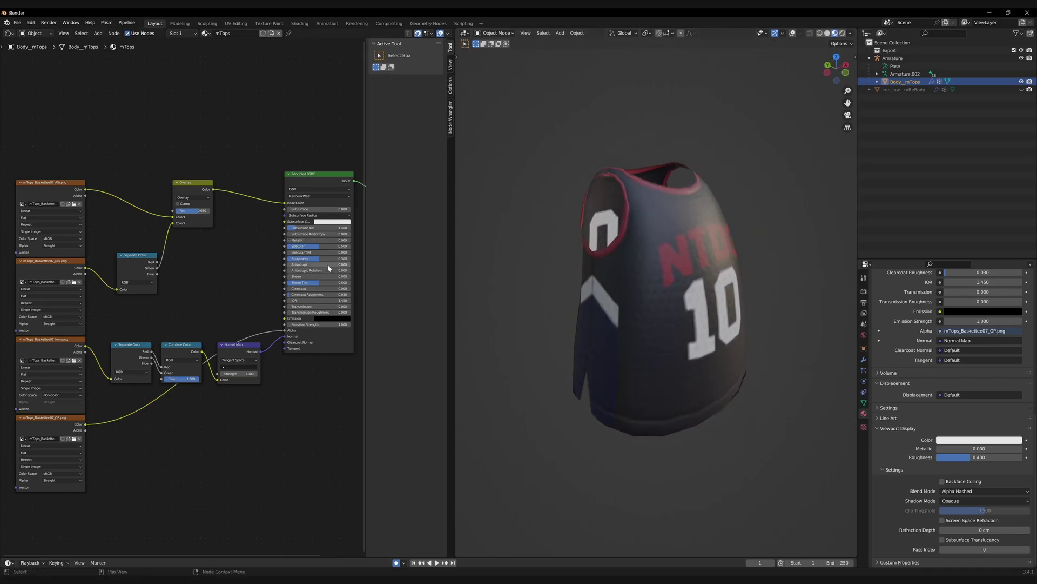
drag(317, 247, 314, 247)
key(ctrl+z)
key(ctrl+z)
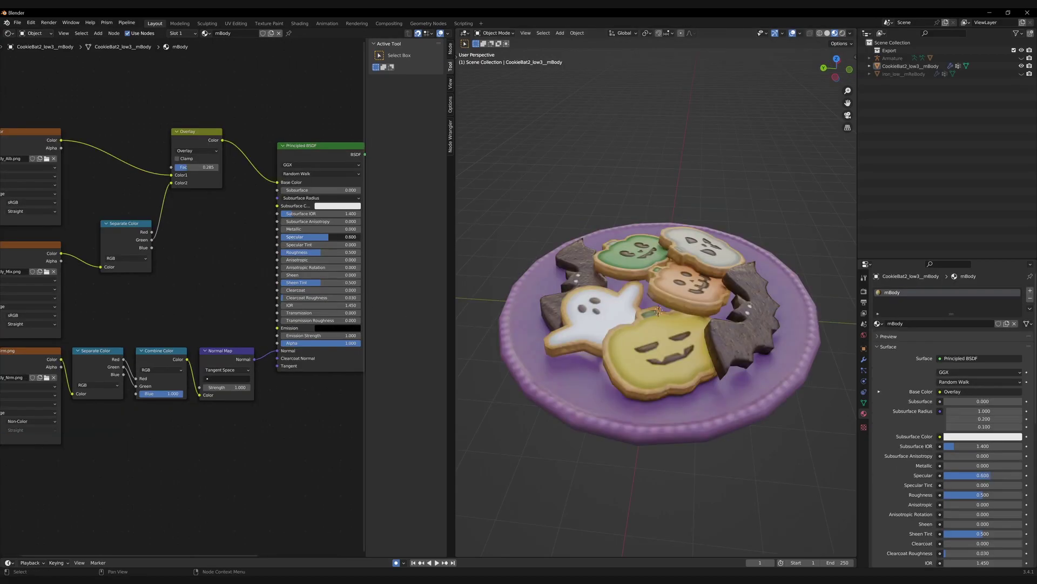
drag(329, 237, 324, 253)
key(ctrl+z)
- Preview the plate's Red and Blue channels, then try and cancel a Blue-to-Specular link
ctrl+shift+click(129, 238)
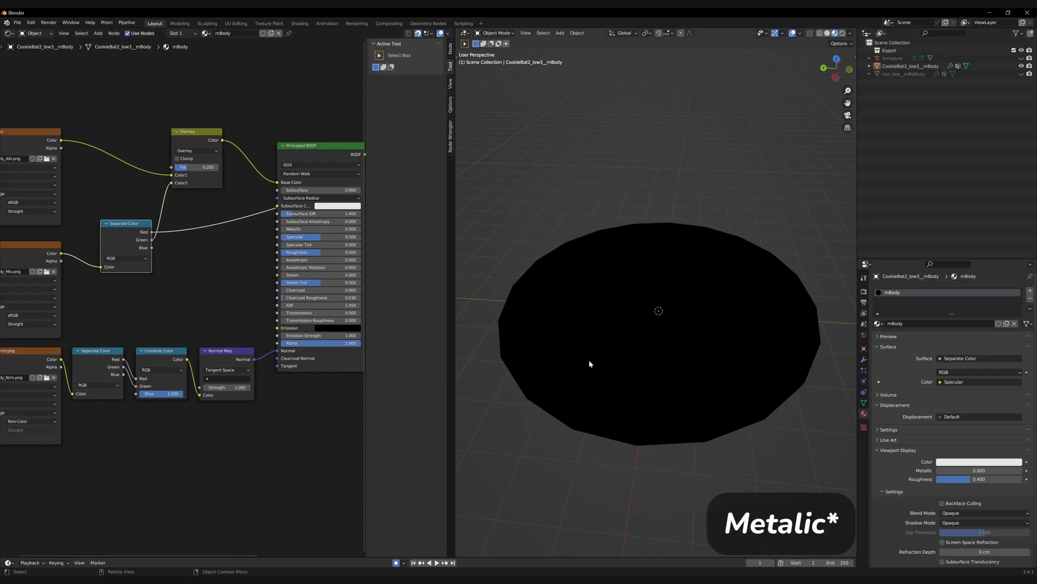
ctrl+right_drag(221, 213, 235, 244)
ctrl+shift+click(138, 236)
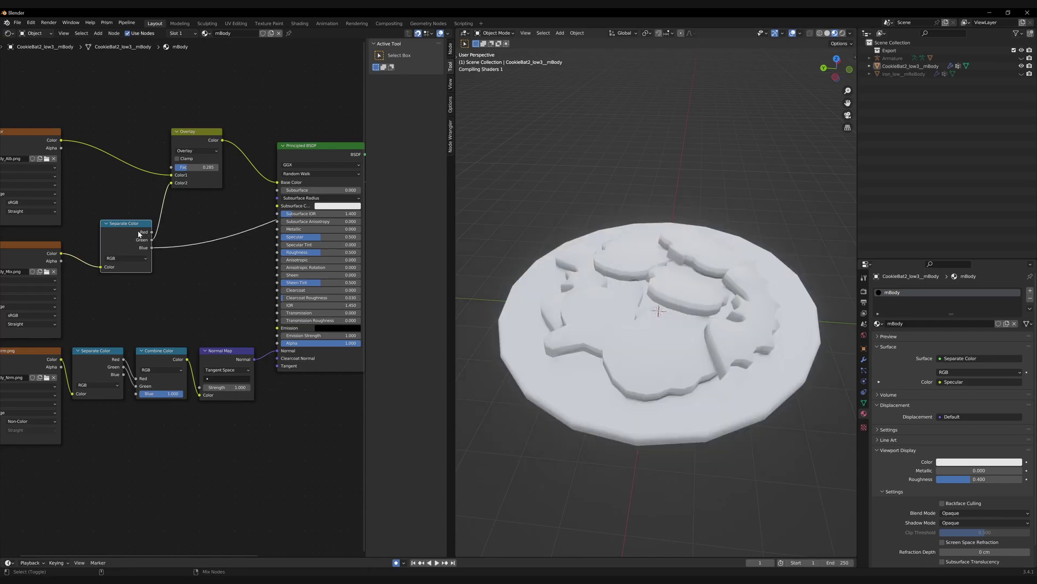
ctrl+shift+click(307, 156)
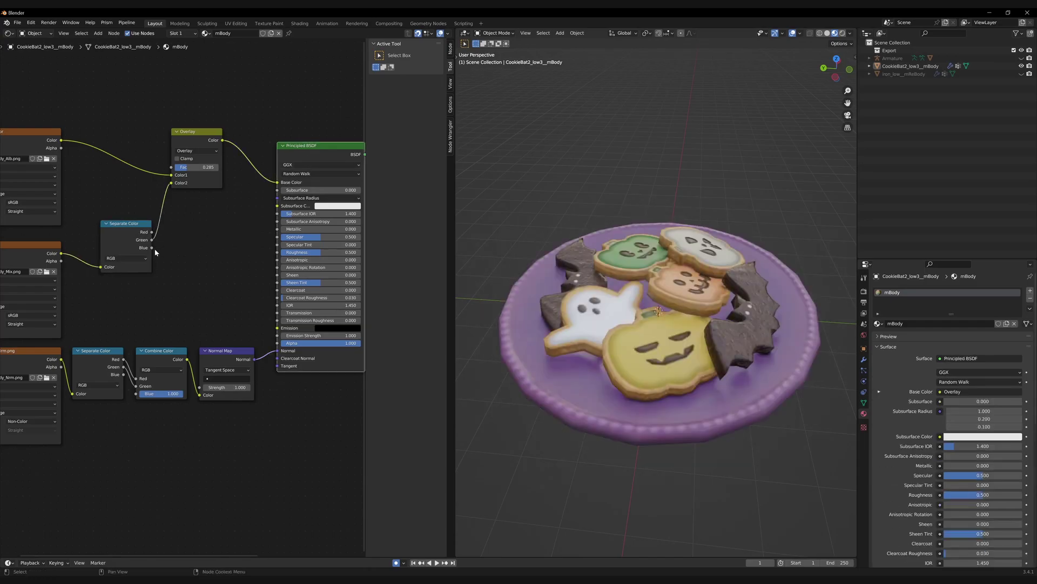
drag(151, 247, 327, 237)
right_click(328, 237)
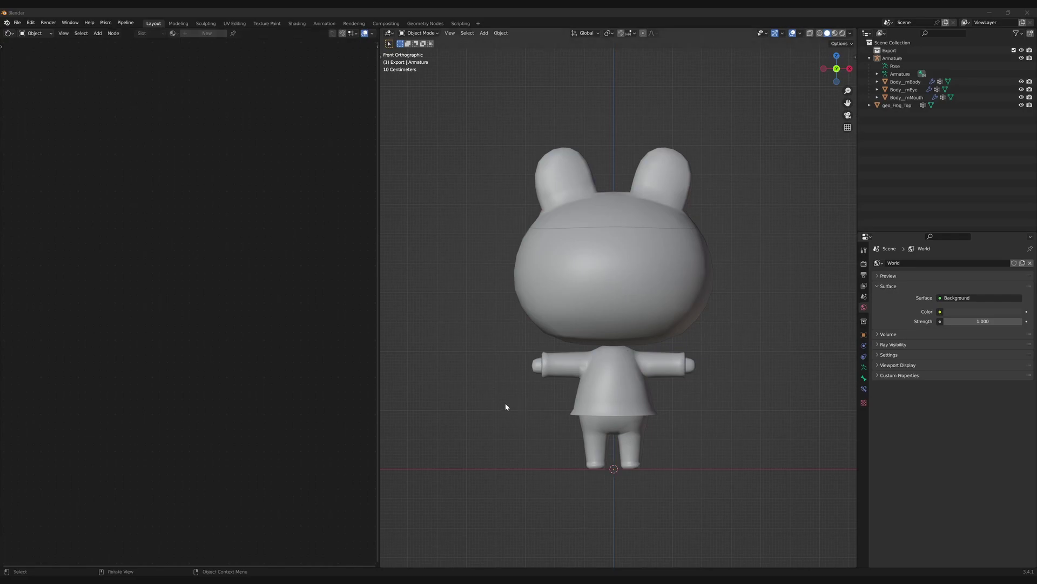
- Select the villager's Armature, switch to Wireframe shading and snap to front view
middle_drag(505, 407, 530, 428)
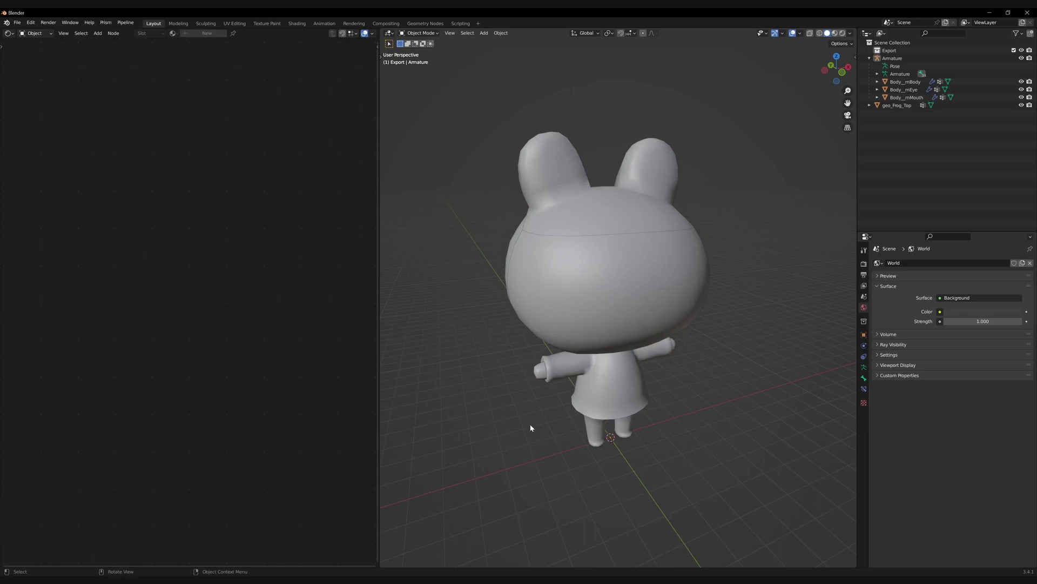
middle_drag(680, 395, 688, 384)
click(895, 59)
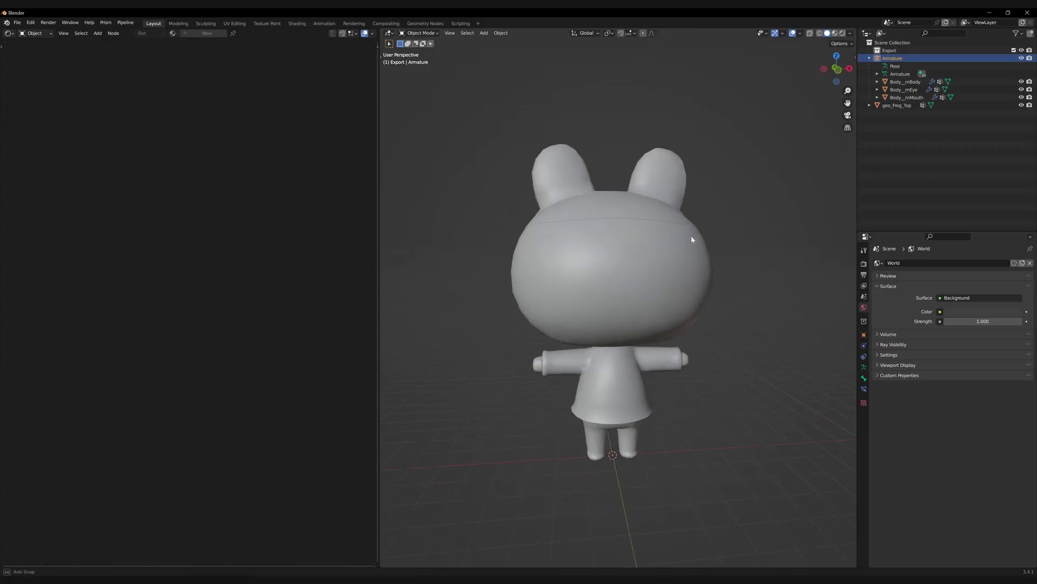
key(z)
click(652, 277)
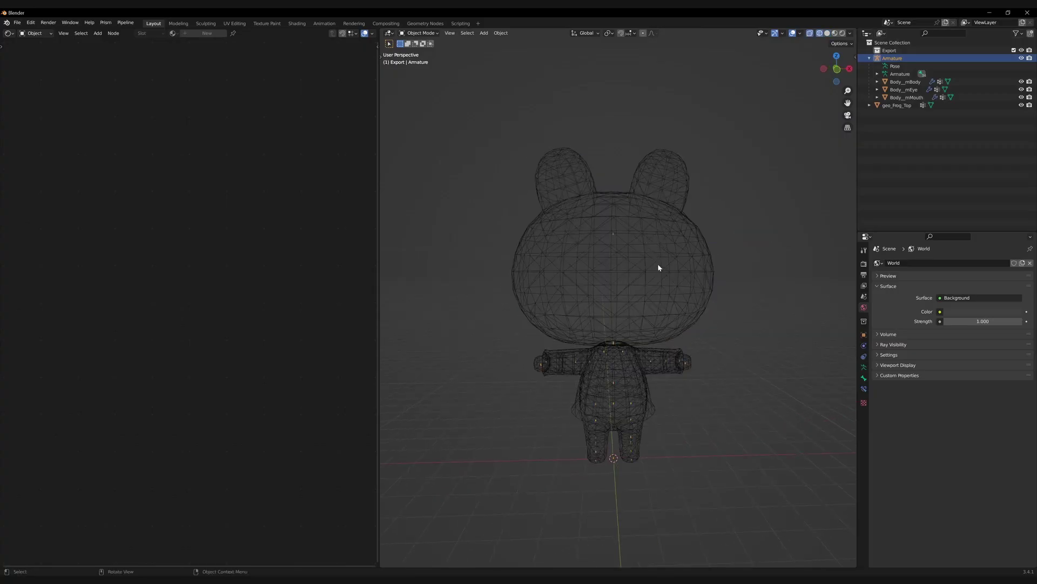
middle_drag(644, 361, 642, 354)
key(KP_1)
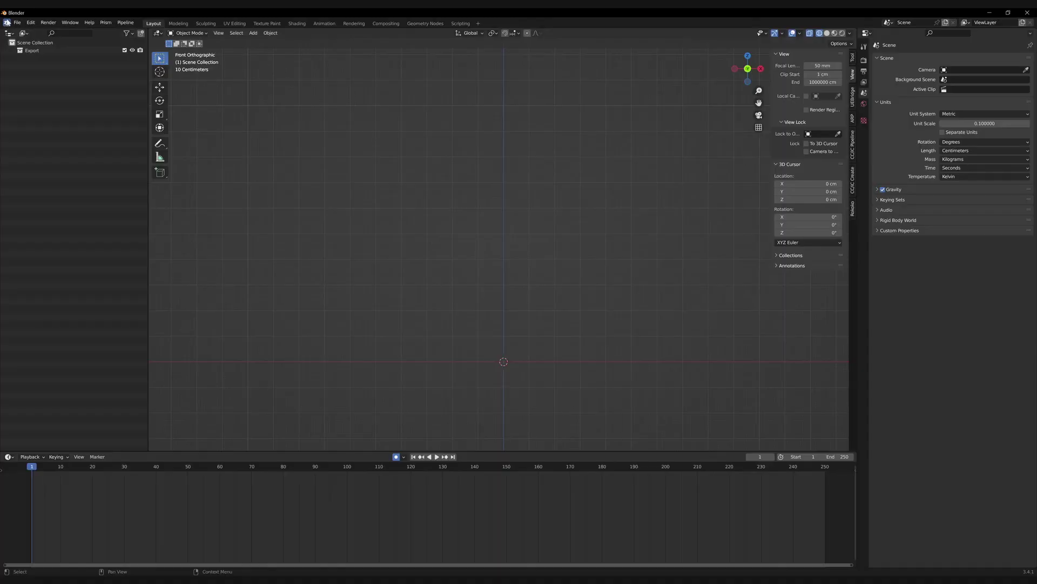
- Import NpcNmlFlg07.dae as a Collada model
click(17, 22)
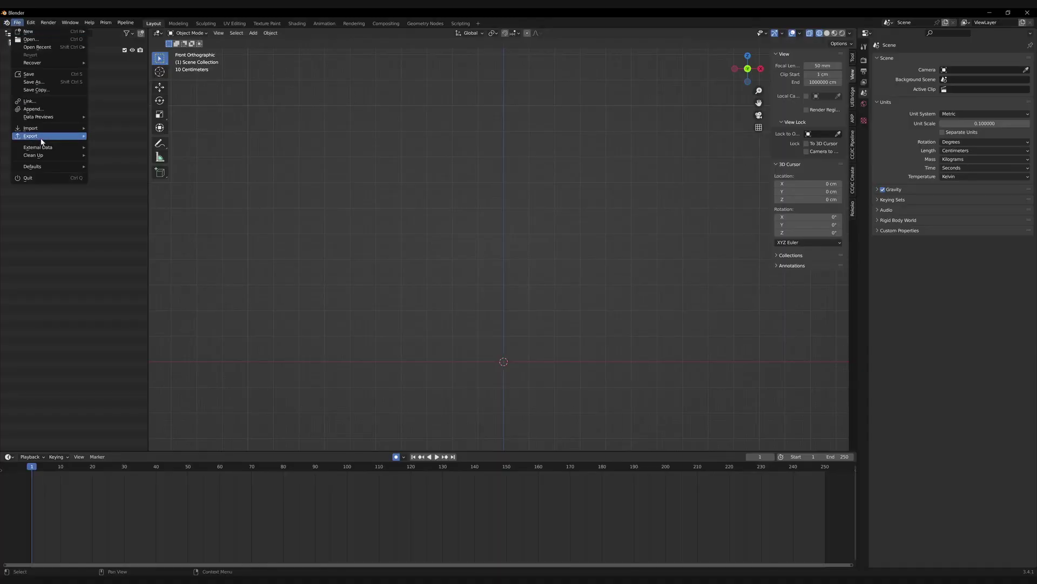
mouse_move(54, 128)
click(98, 128)
click(521, 176)
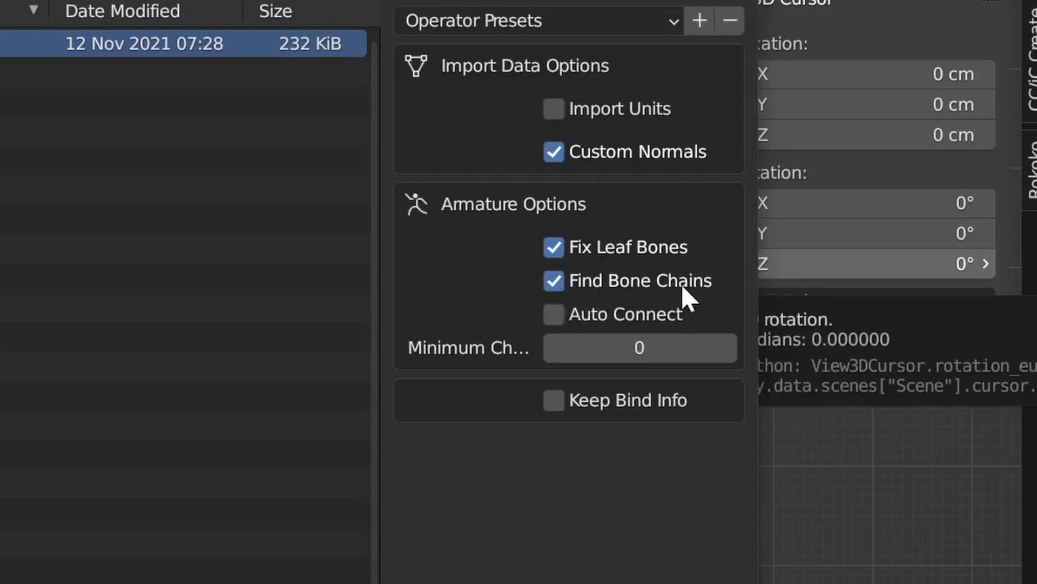
click(672, 440)
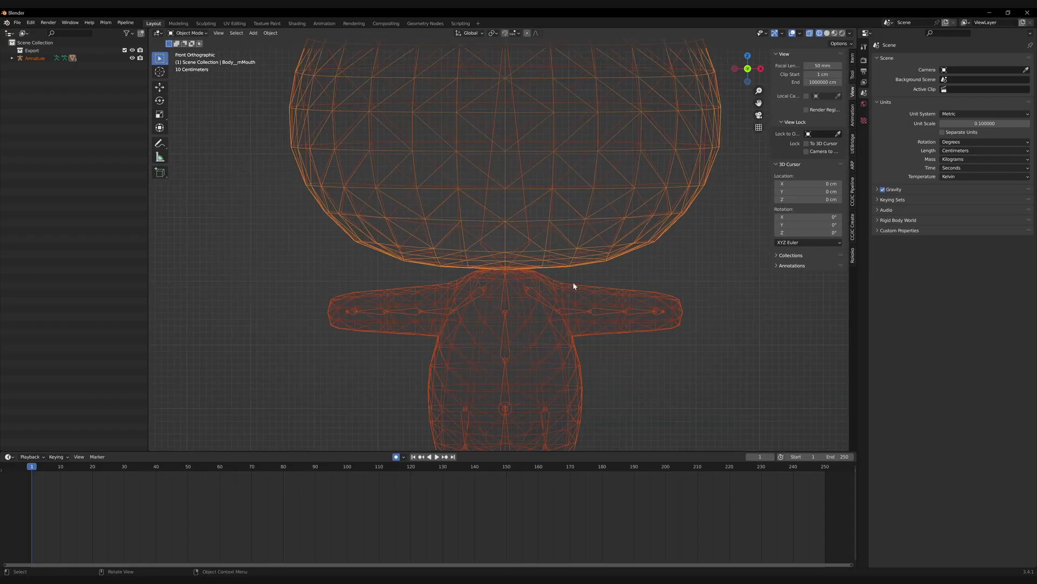
- Test-rotate the left arm bone, cancel it, and enter Edit Mode on the Armature
click(528, 224)
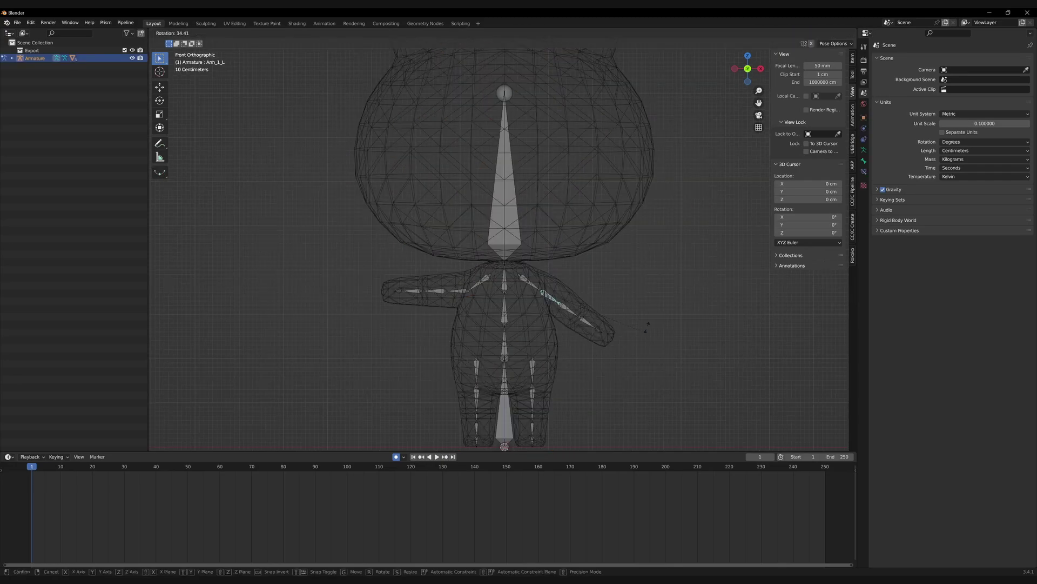
right_click(642, 324)
click(570, 291)
middle_drag(653, 292, 577, 333)
key(r)
right_click(582, 332)
key(Tab)
scroll(577, 332, down, 1)
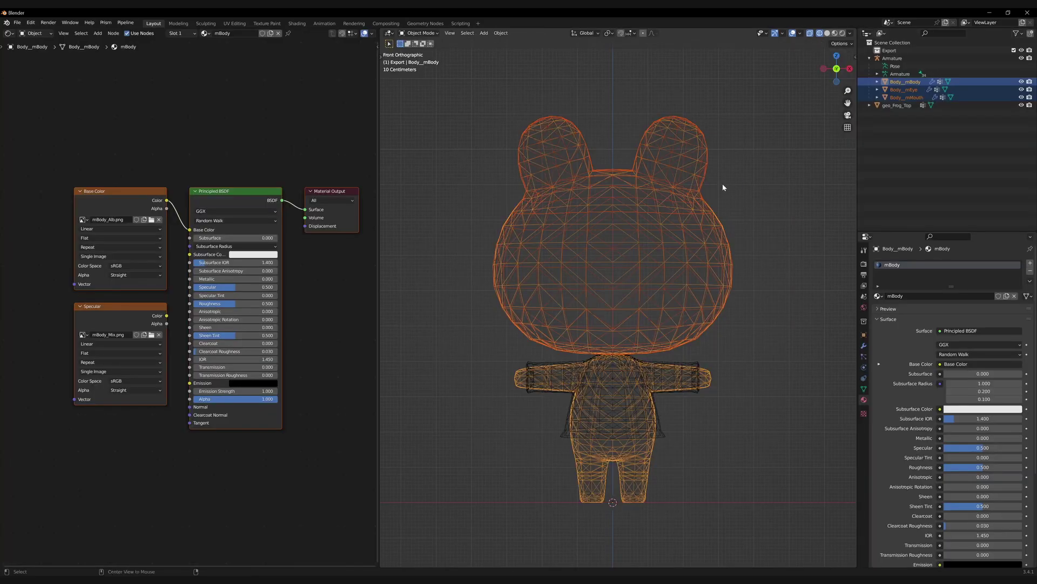
- Clear the meshes' parent while keeping their transforms, then deselect everything
key(alt+p)
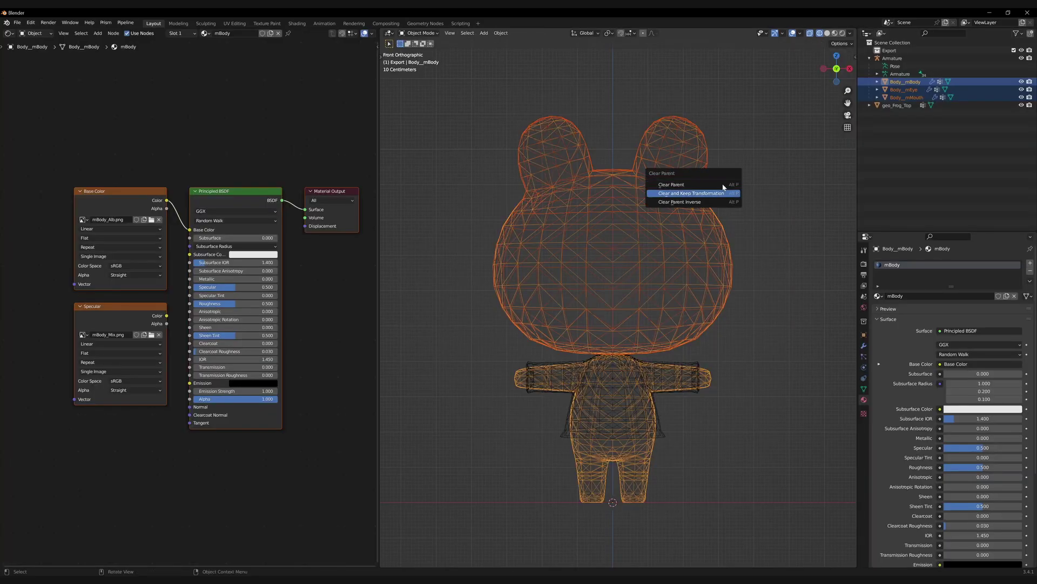
click(723, 186)
click(894, 52)
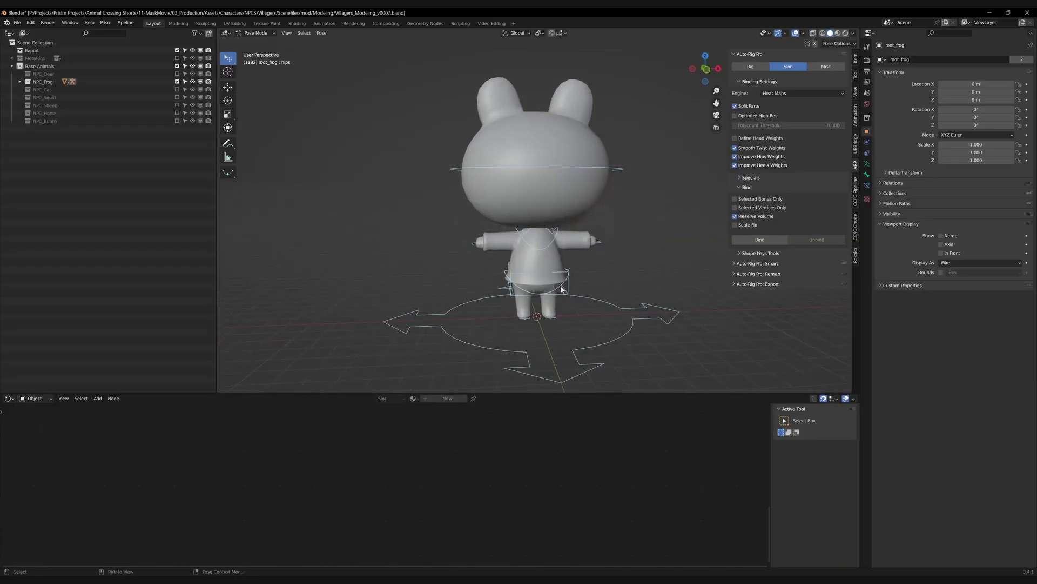
- Inspect the rig's chest and left-hand IK controls with X-ray on and the N-panel hidden
click(562, 287)
key(r)
right_click(627, 254)
click(553, 241)
click(600, 242)
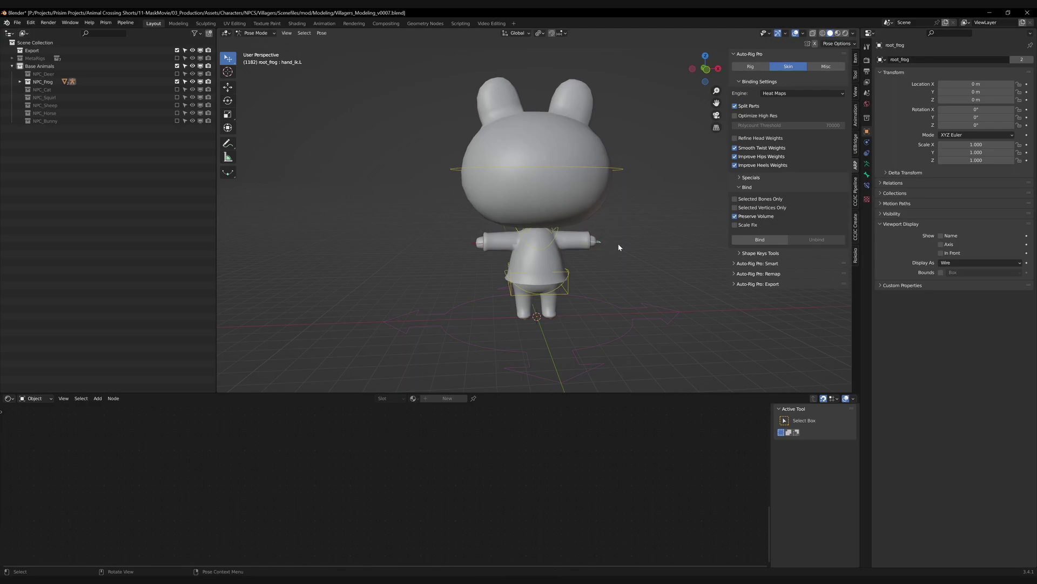
mouse_move(619, 247)
middle_down()
mouse_move(606, 264)
mouse_move(618, 252)
middle_up()
key(alt+z)
key(n)
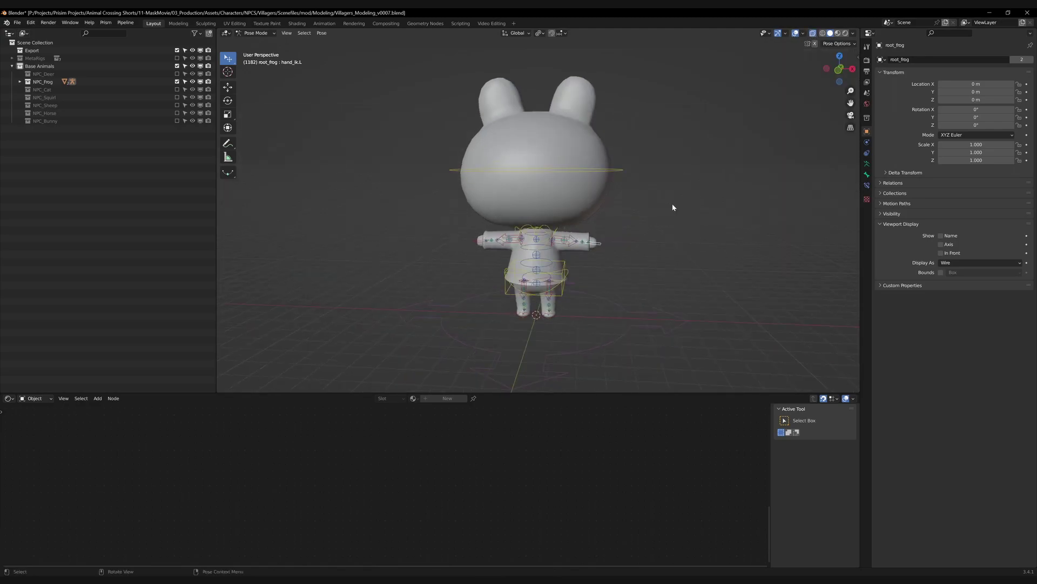
middle_drag(673, 210, 657, 206)
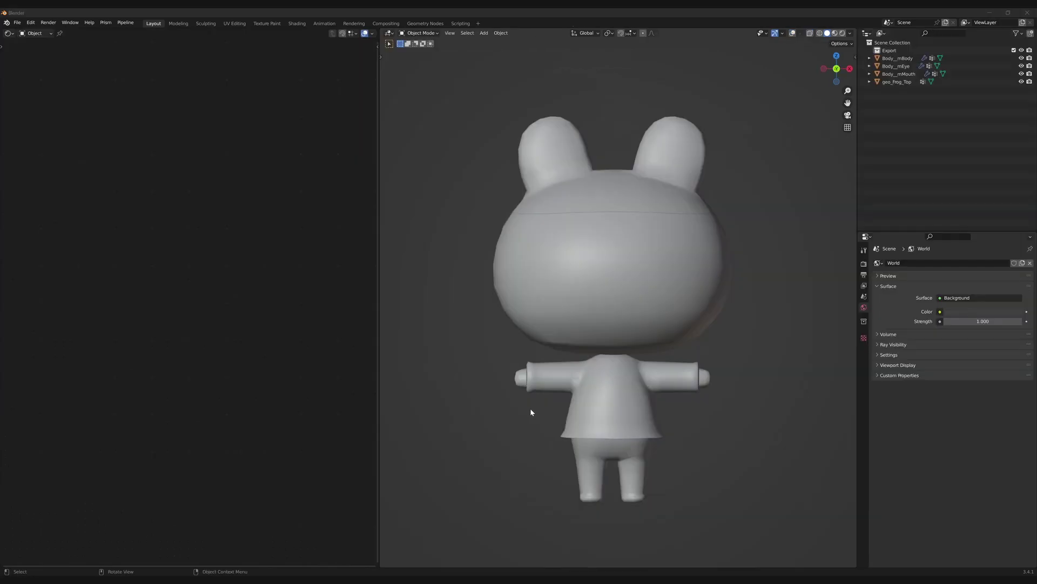
- Pull the villager apart: mouth to the right, eye mesh upward, body to the left
middle_drag(530, 411, 571, 417)
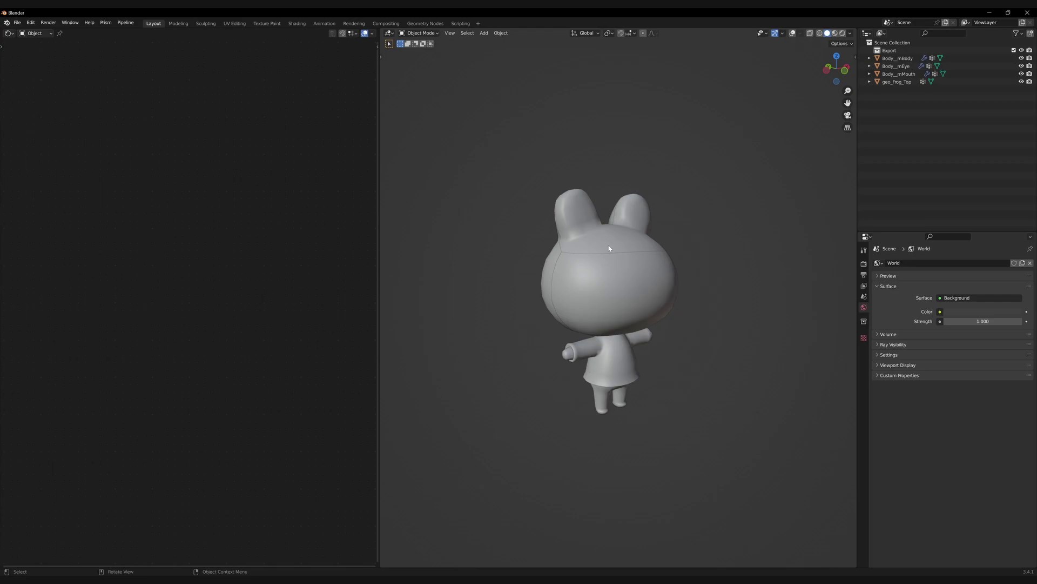
click(614, 283)
key(shift+alt+z)
key(g)
click(709, 287)
click(619, 238)
key(g)
click(662, 150)
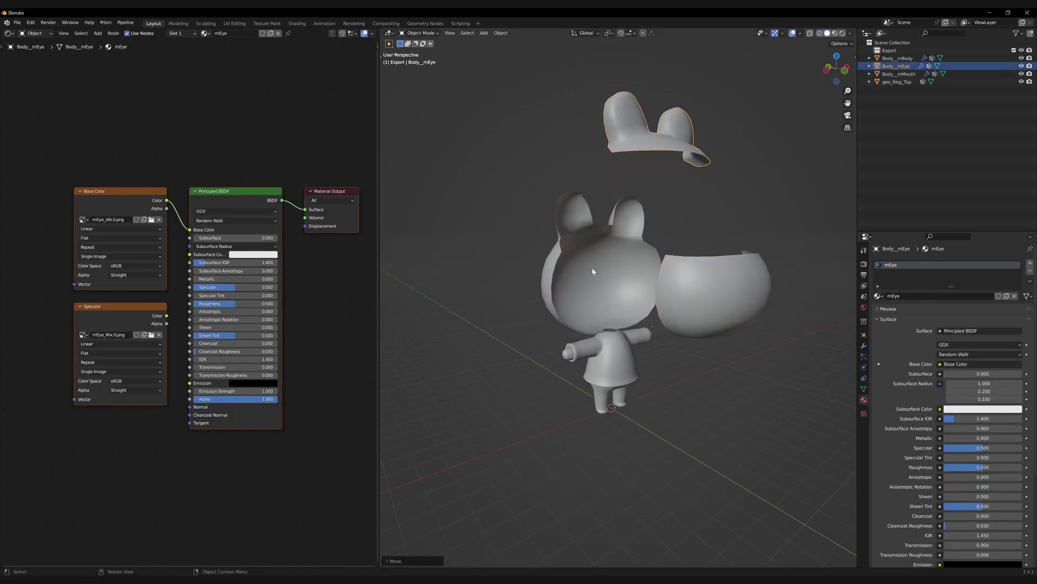
click(592, 271)
key(g)
drag(486, 271, 486, 271)
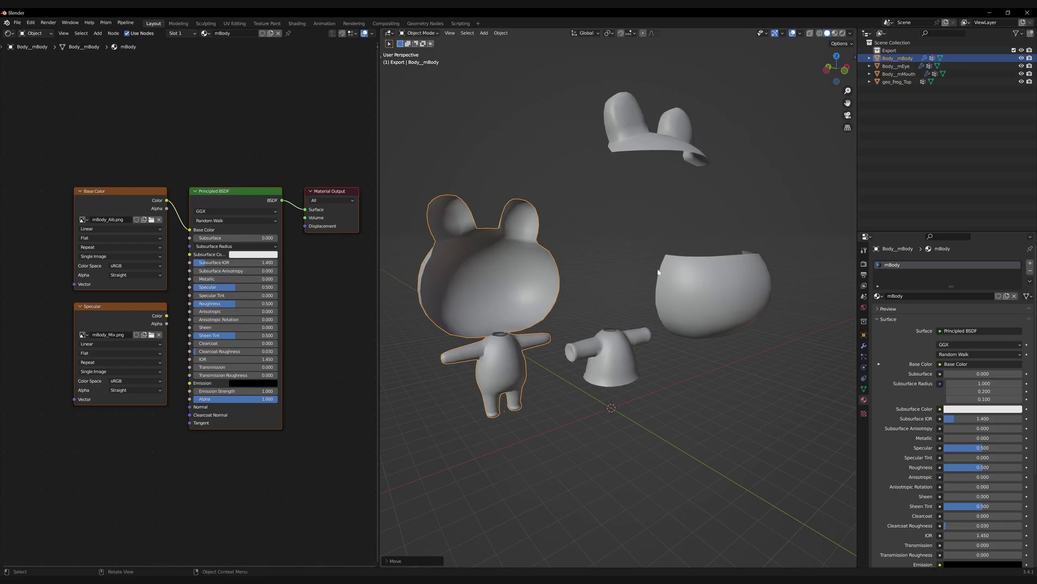
- Inspect the separated pieces, then undo the moves to reassemble the character
click(687, 270)
middle_drag(565, 237, 601, 248)
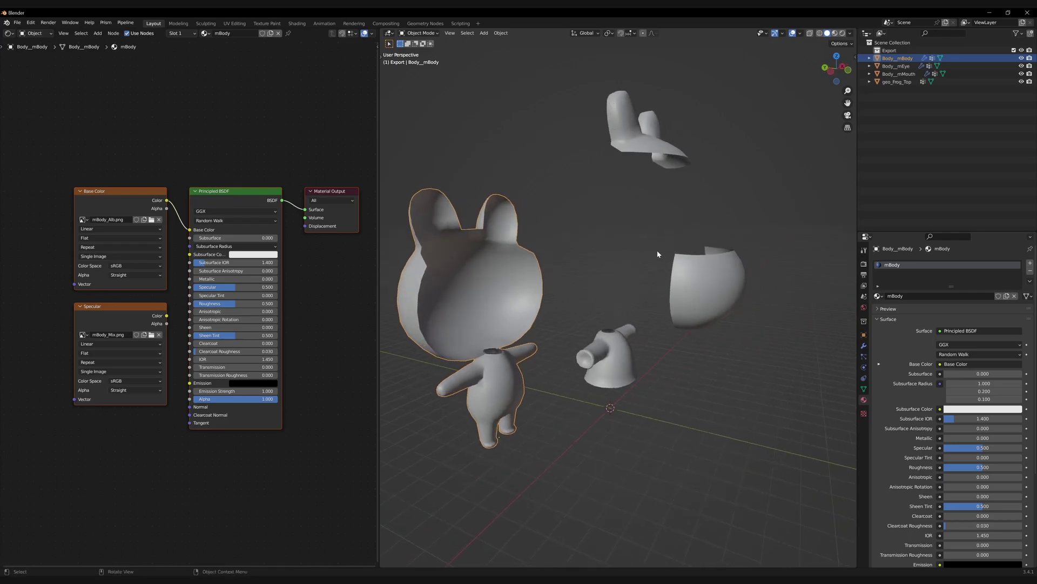
click(679, 288)
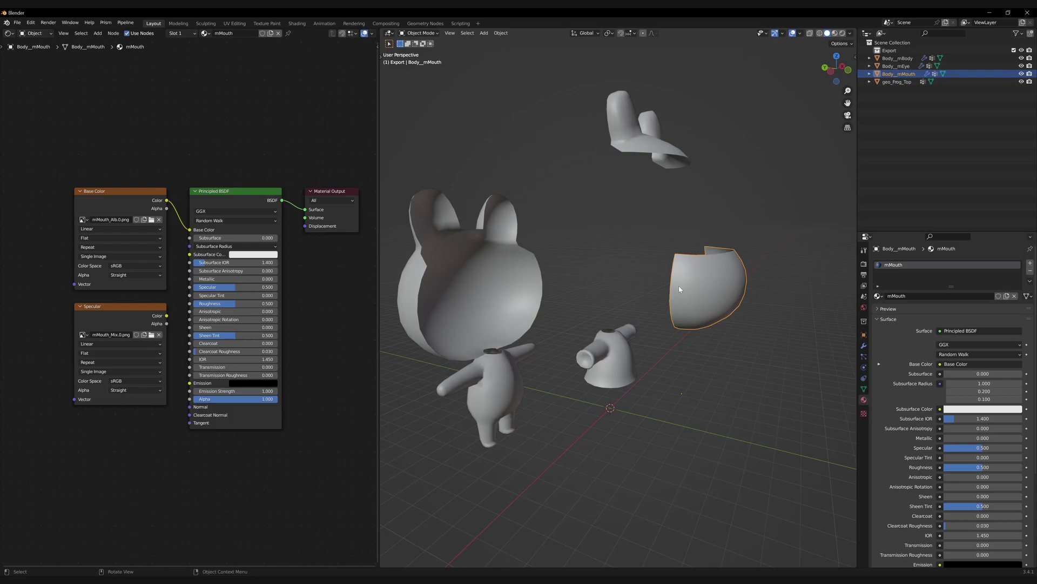
key(ctrl+z)
key(ctrl+z)
key(ctrl+z)
key(ctrl+z)
key(ctrl+z)
key(ctrl+z)
key(ctrl+z)
key(ctrl+z)
key(ctrl+z)
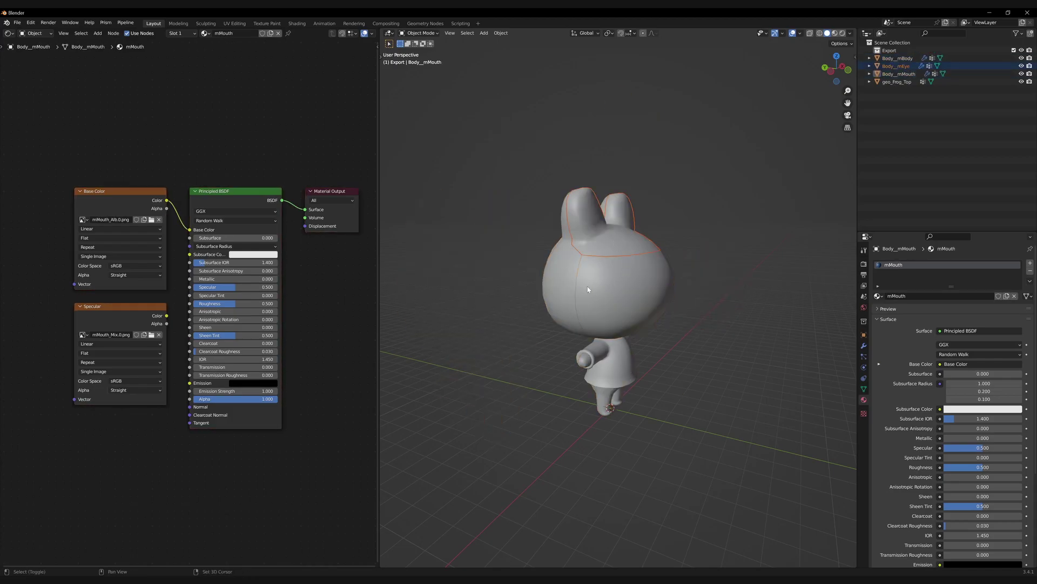
- Join the eye and mouth into the body mesh and select all its vertices in Edit Mode
key(ctrl+j)
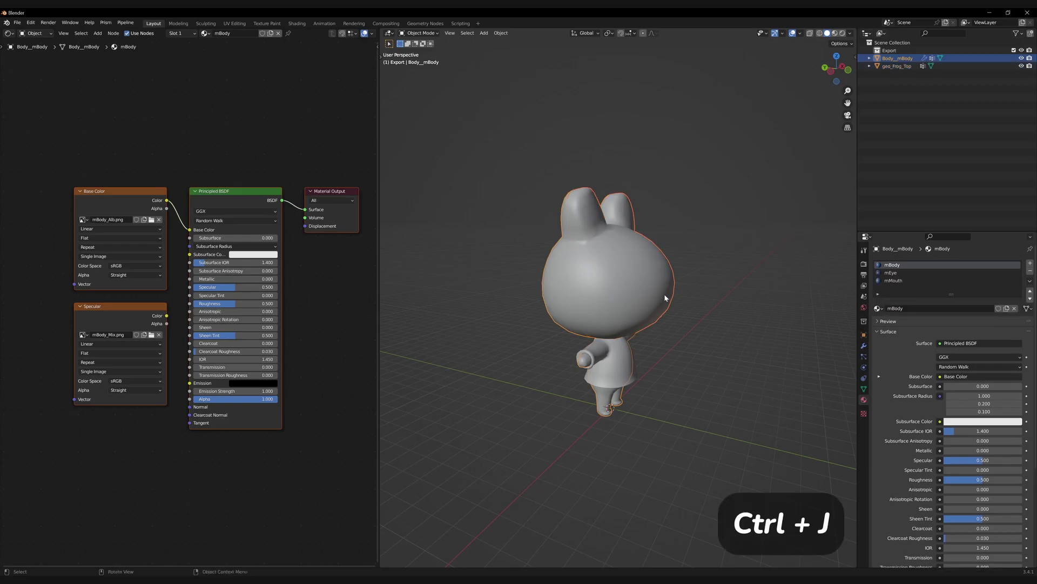
middle_drag(660, 277, 637, 277)
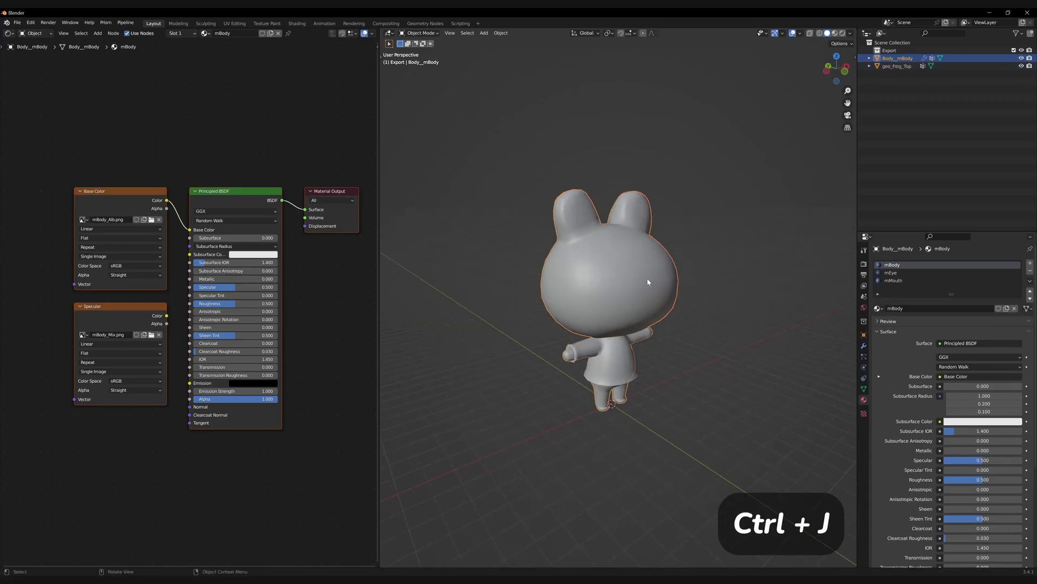
key(Tab)
click(718, 258)
key(a)
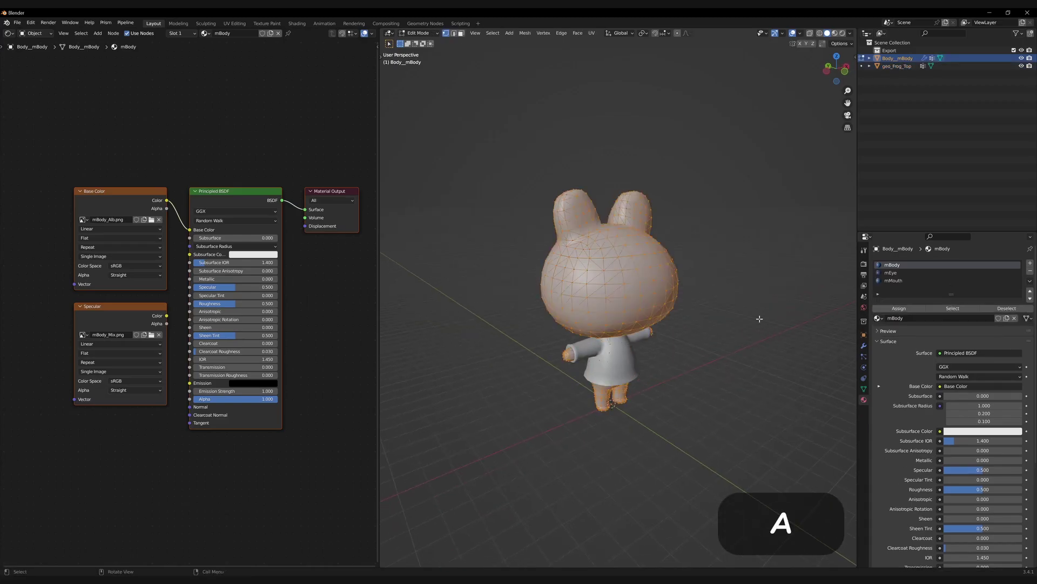
- Merge vertices by distance, removing 242 duplicates, and return to Object Mode
key(m)
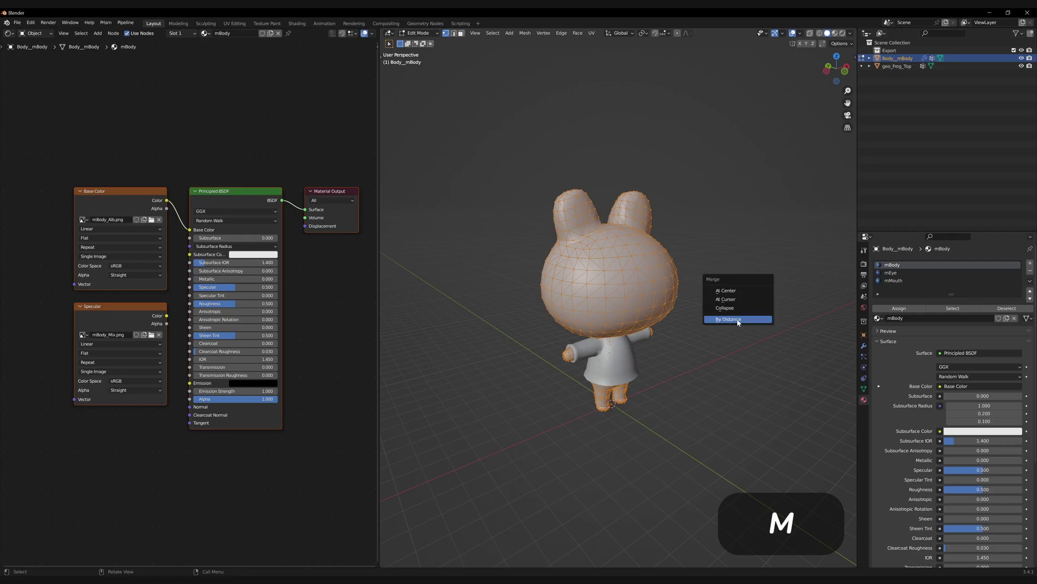
click(738, 319)
middle_drag(738, 325, 541, 544)
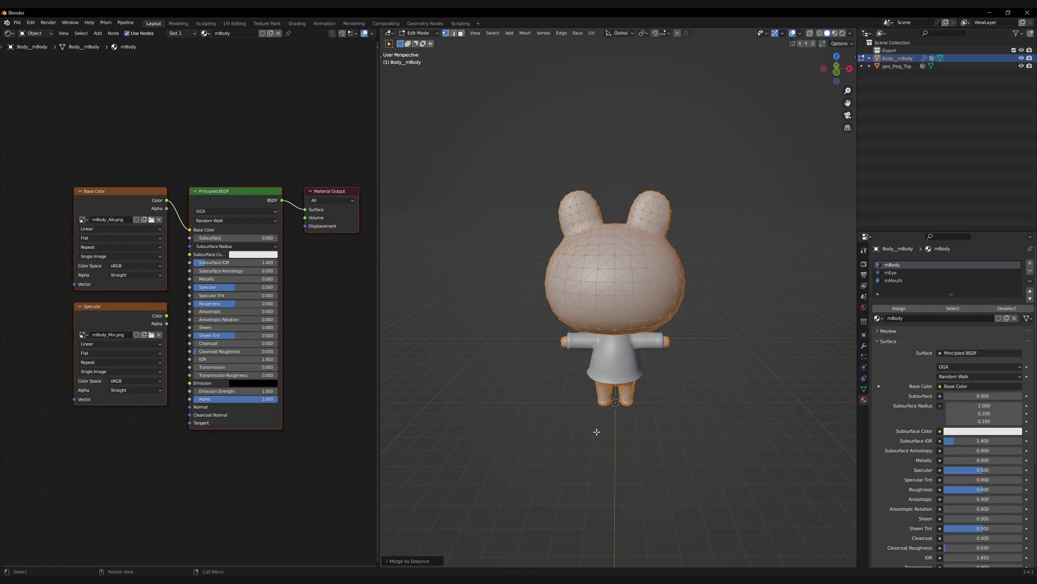
middle_drag(597, 432, 643, 335)
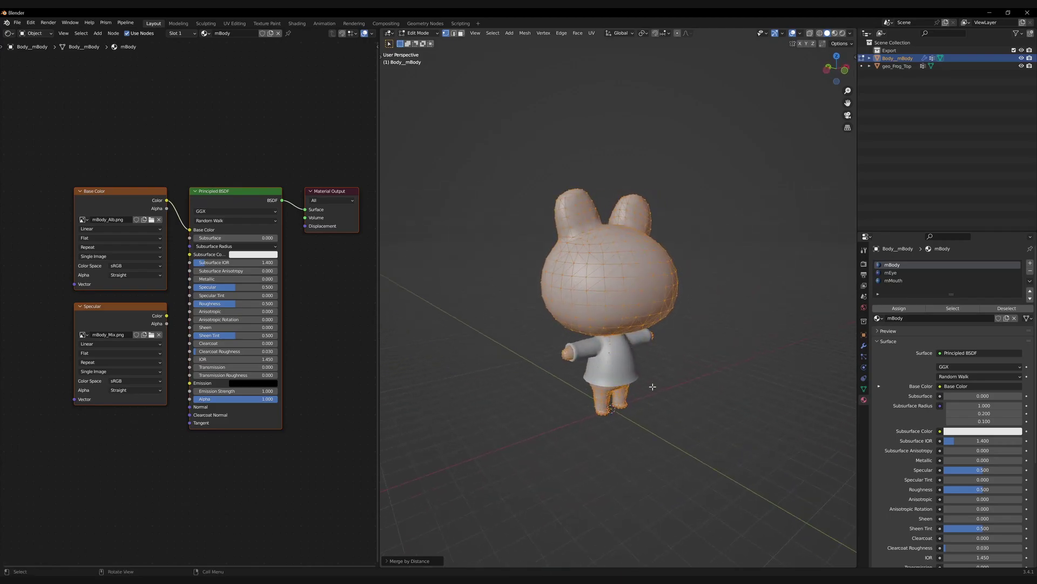
key(Tab)
click(737, 306)
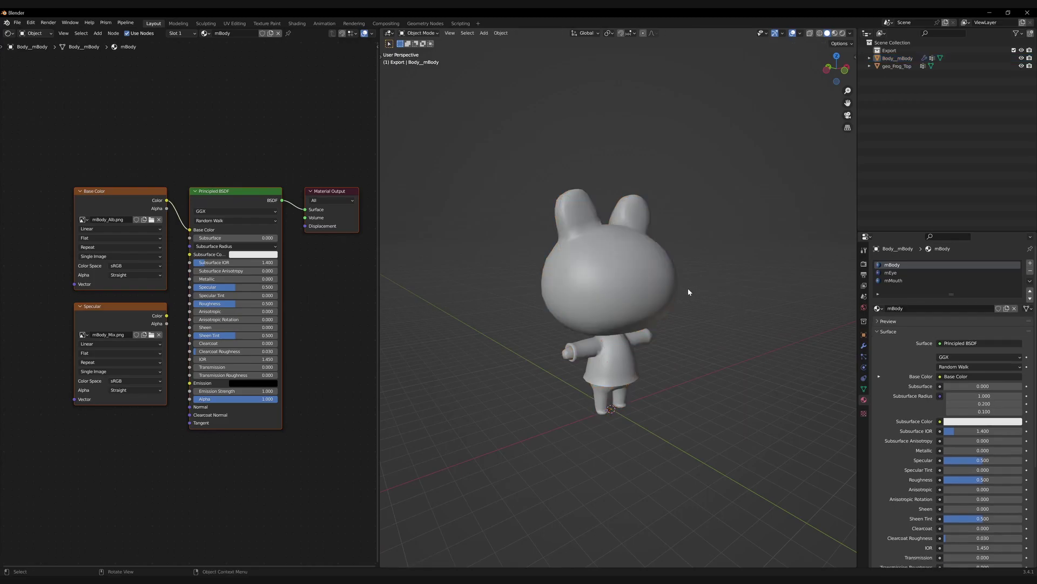
click(891, 273)
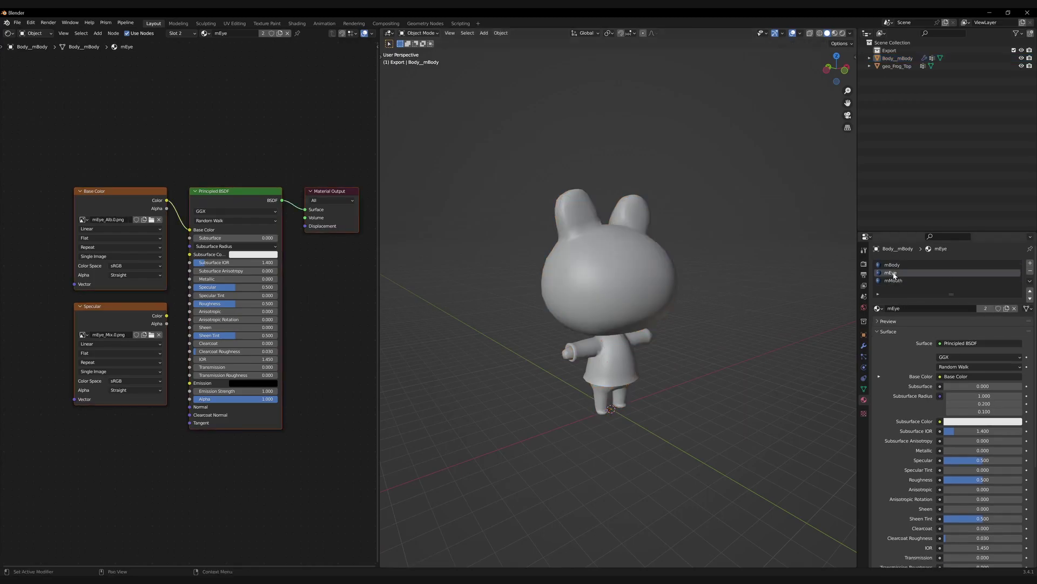
click(892, 281)
click(673, 286)
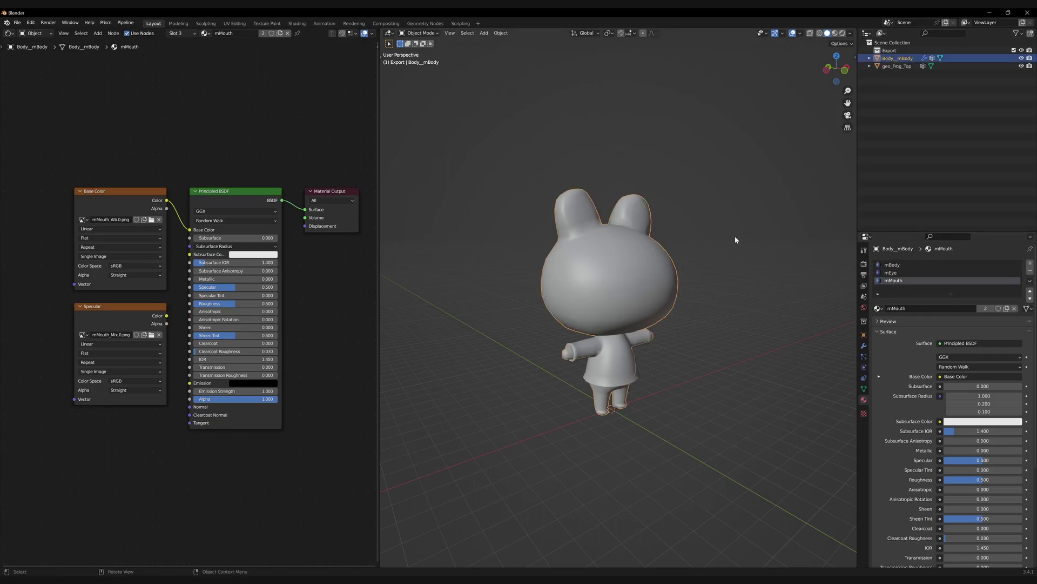
mouse_move(789, 251)
middle_down()
mouse_move(699, 249)
mouse_move(785, 250)
middle_up()
middle_drag(627, 281, 642, 324)
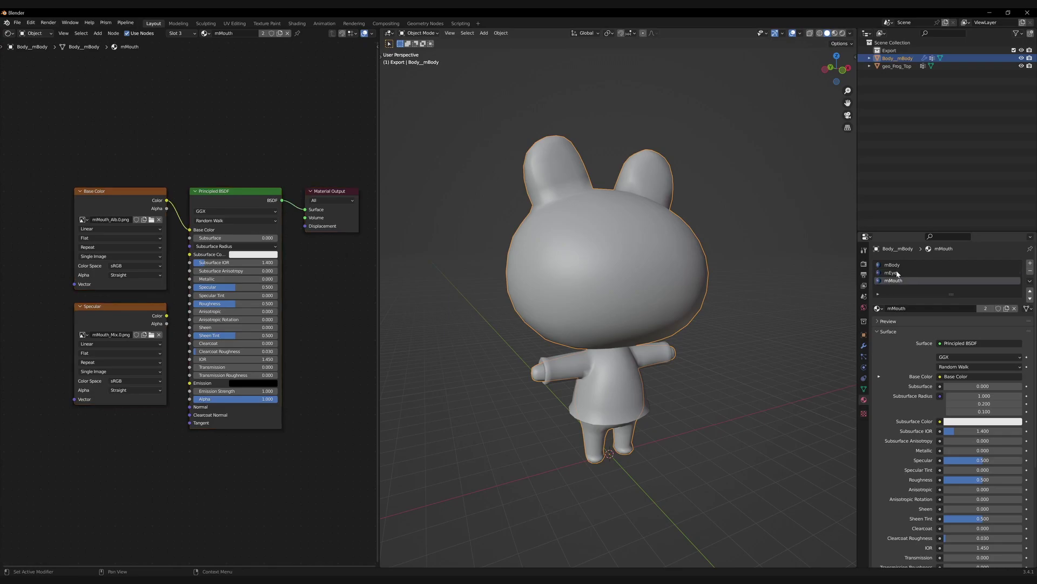
click(894, 266)
click(892, 273)
click(891, 281)
click(892, 265)
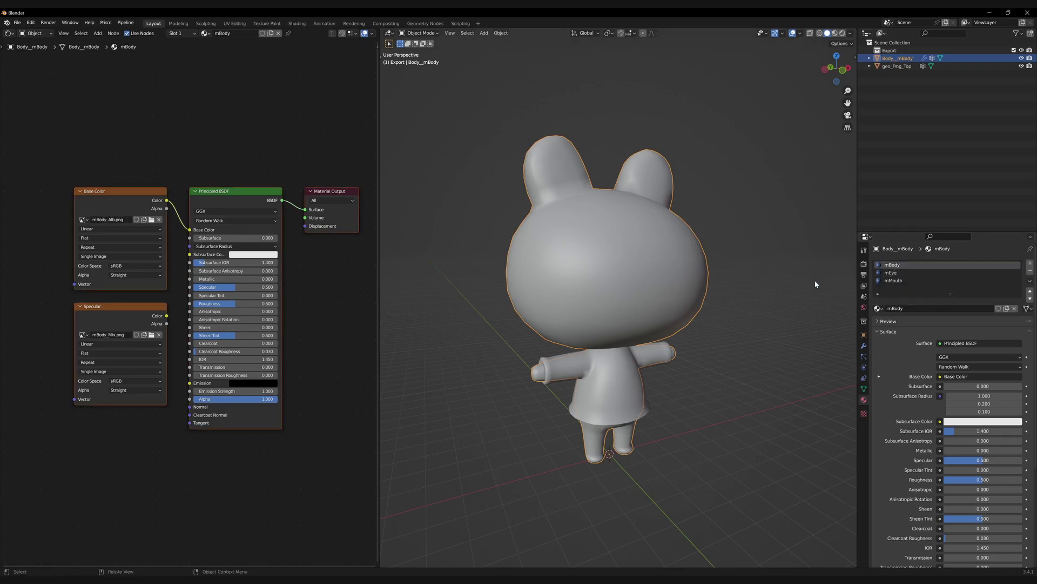
middle_drag(123, 173, 232, 179)
- Shift the existing texture nodes left and drop the mBody_Nrm.png normal texture into the material
drag(251, 290, 68, 286)
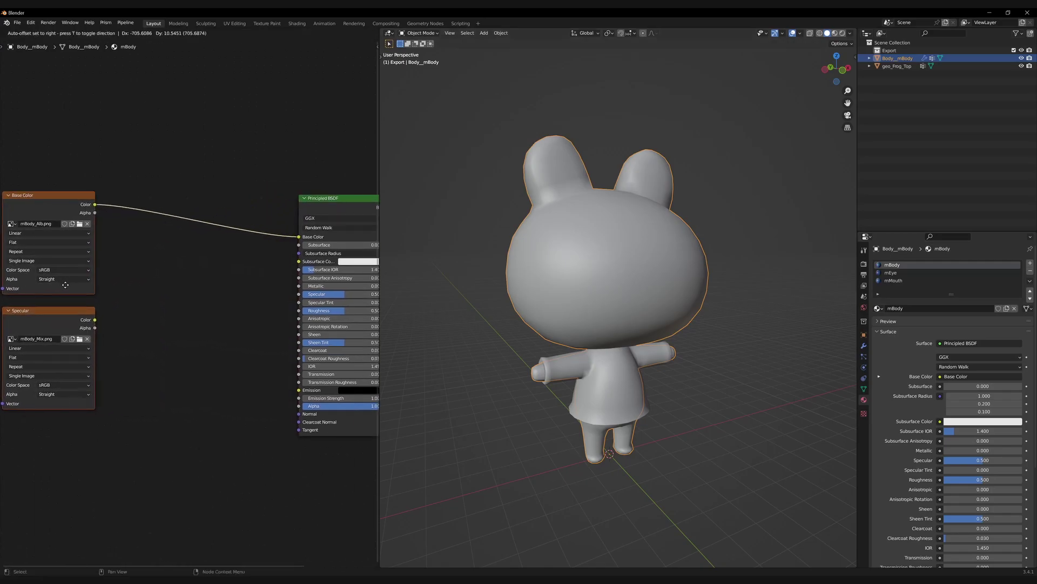
click(178, 283)
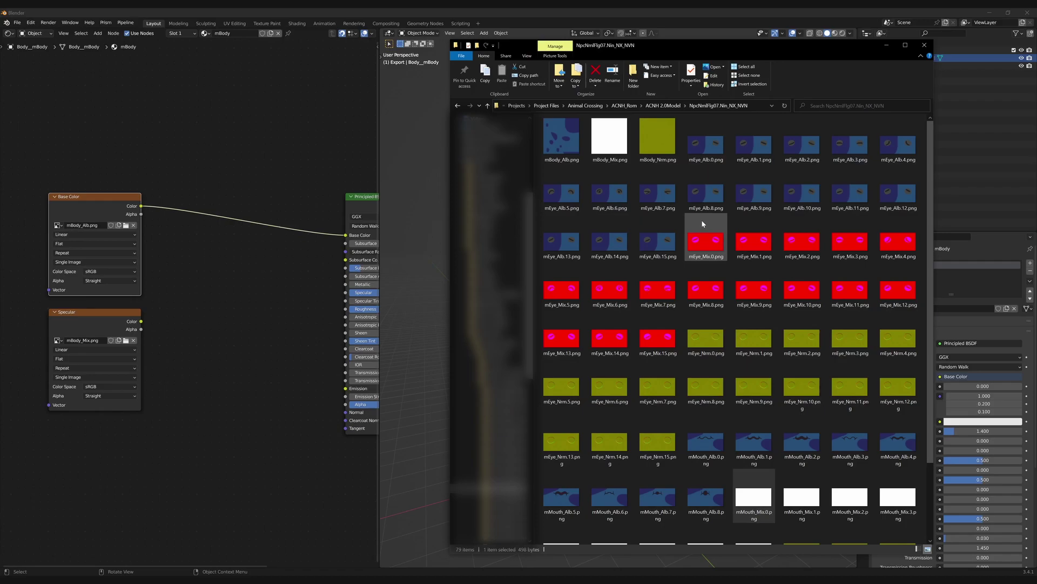
drag(657, 135, 94, 424)
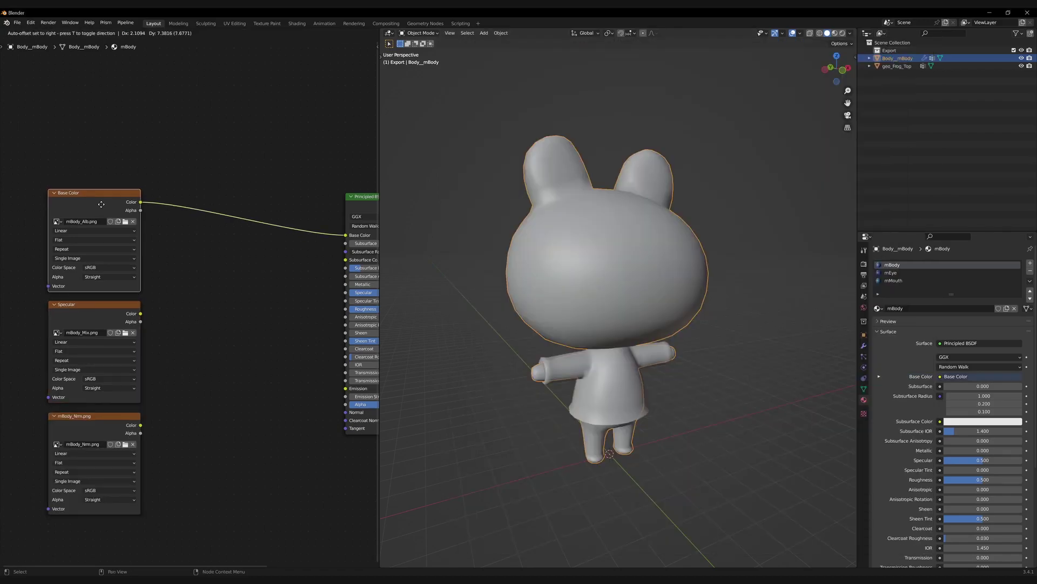
ctrl+scroll(177, 221, right, 2)
middle_drag(163, 222, 173, 211)
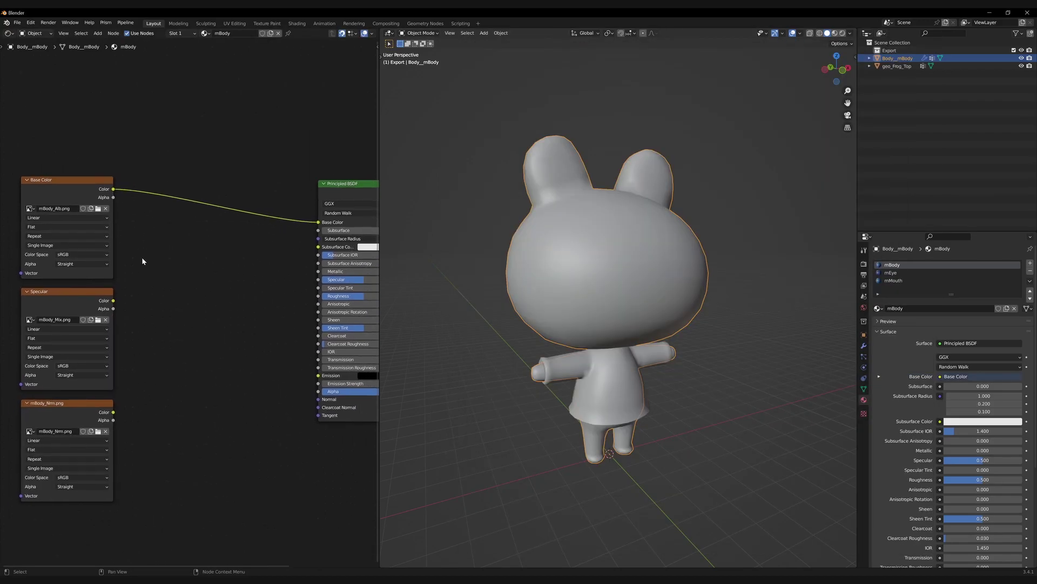
- Add a Combine Color node to the node tree
key(shift+a)
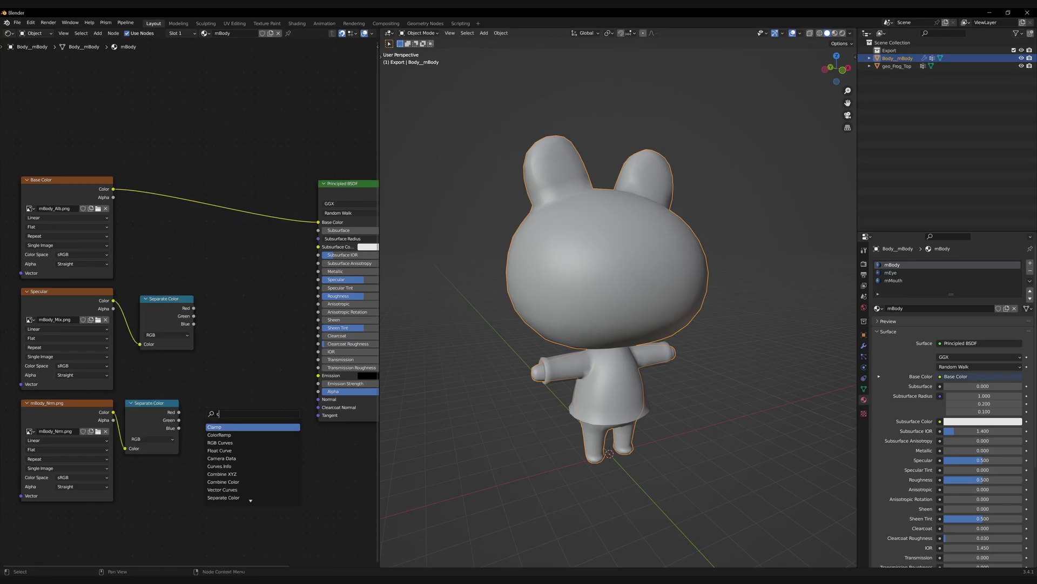
text(comb)
key(Return)
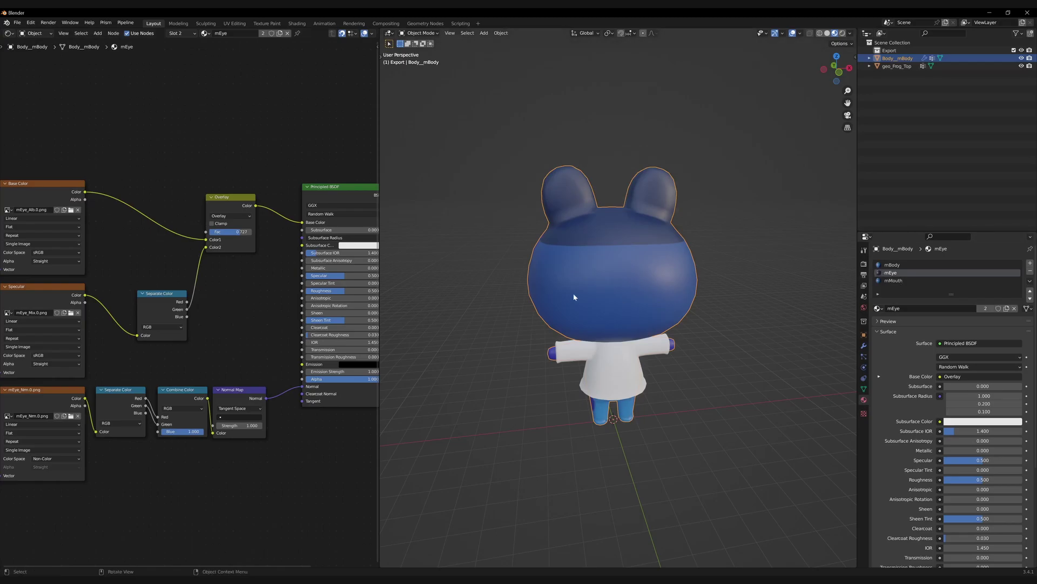
- Add a UV Map node set to Body__mEye-texcoord at the left of the eye node tree
middle_drag(3, 306, 119, 312)
key(shift+a)
click(33, 323)
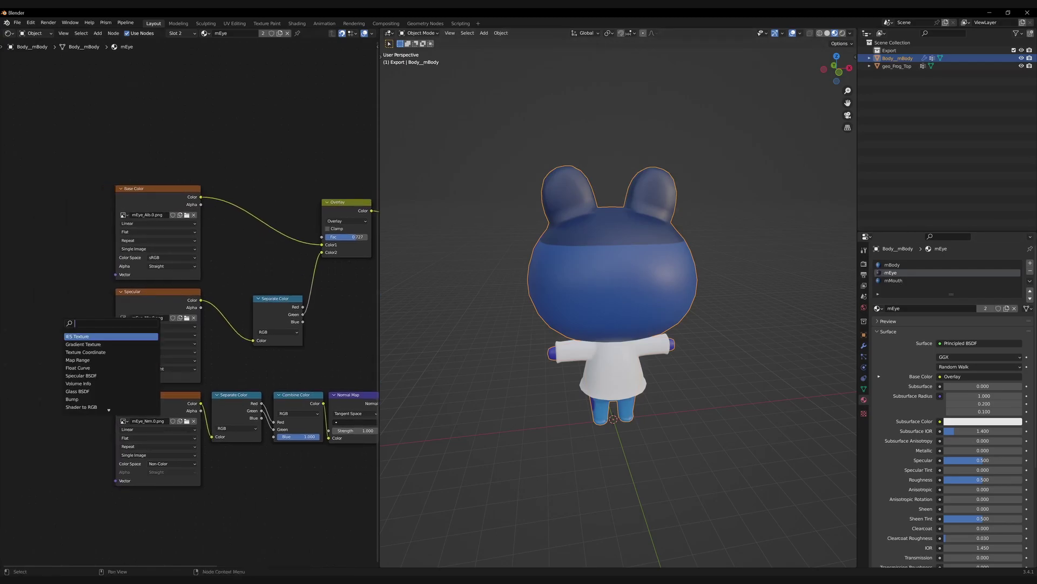
text(uv)
key(Return)
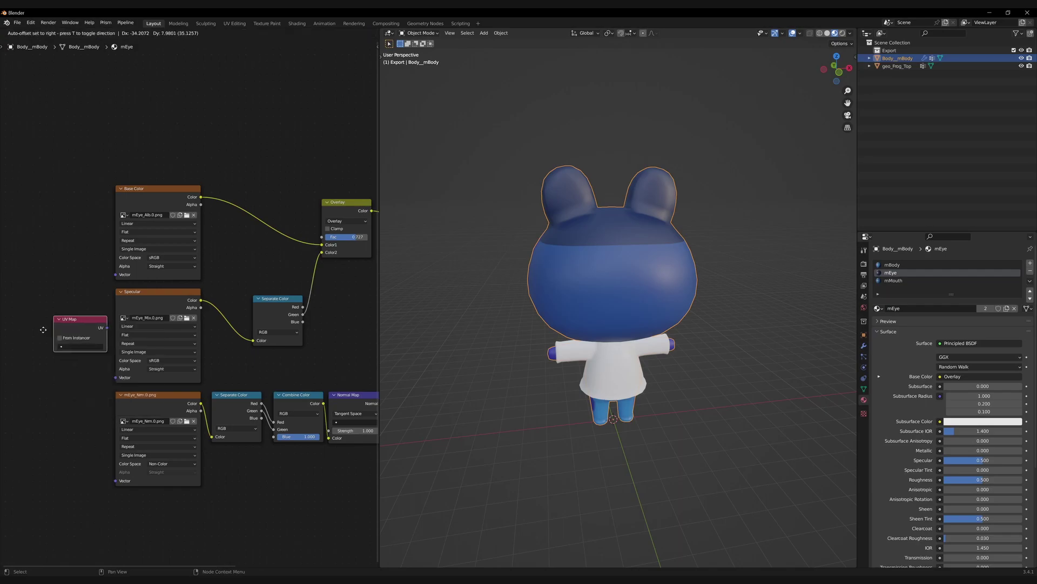
click(59, 319)
click(62, 333)
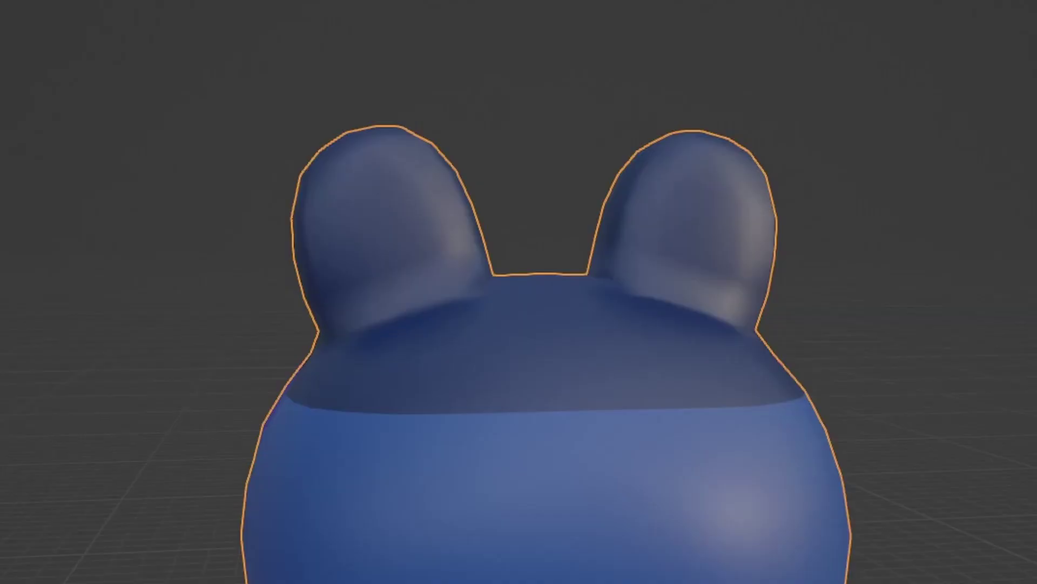
click(36, 354)
drag(29, 308, 14, 309)
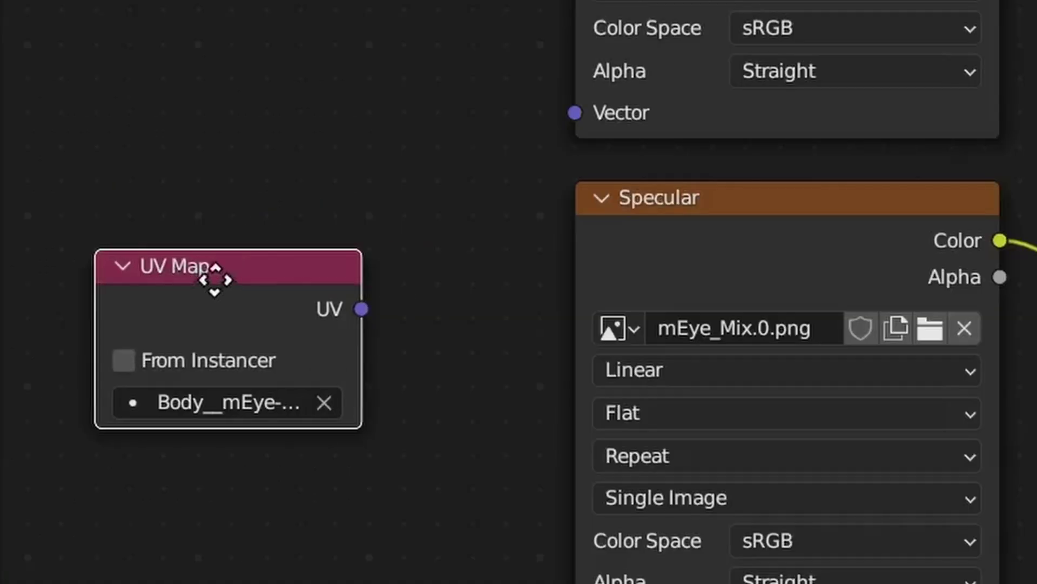
- Link the UV Map into the Base Color, Specular and mEye_Nrm textures
alt+right_drag(20, 323, 133, 254)
alt+right_drag(770, 19, 778, 22)
alt+right_drag(243, 303, 654, 320)
alt+right_drag(262, 373, 427, 443)
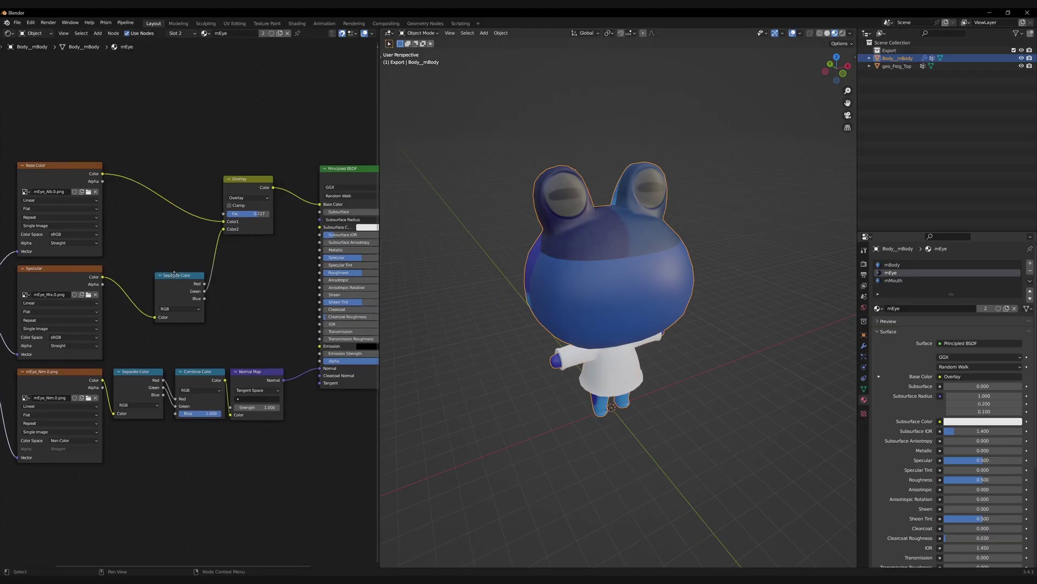
- Select the texture and UV nodes, then paste the copied eye nodes into the mMouth material
middle_drag(197, 282, 208, 286)
drag(146, 157, 315, 424)
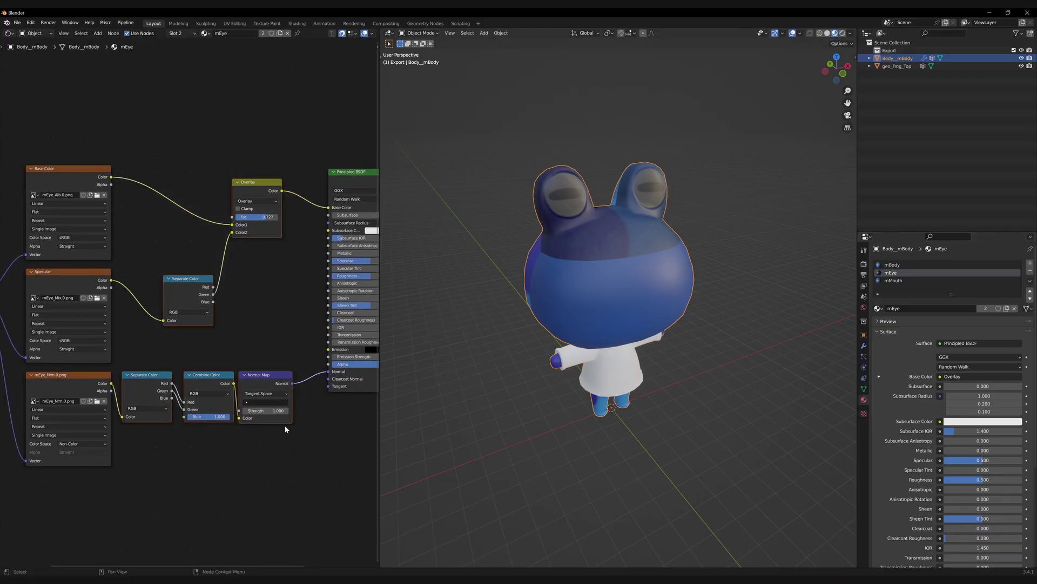
click(893, 279)
drag(194, 238, 100, 239)
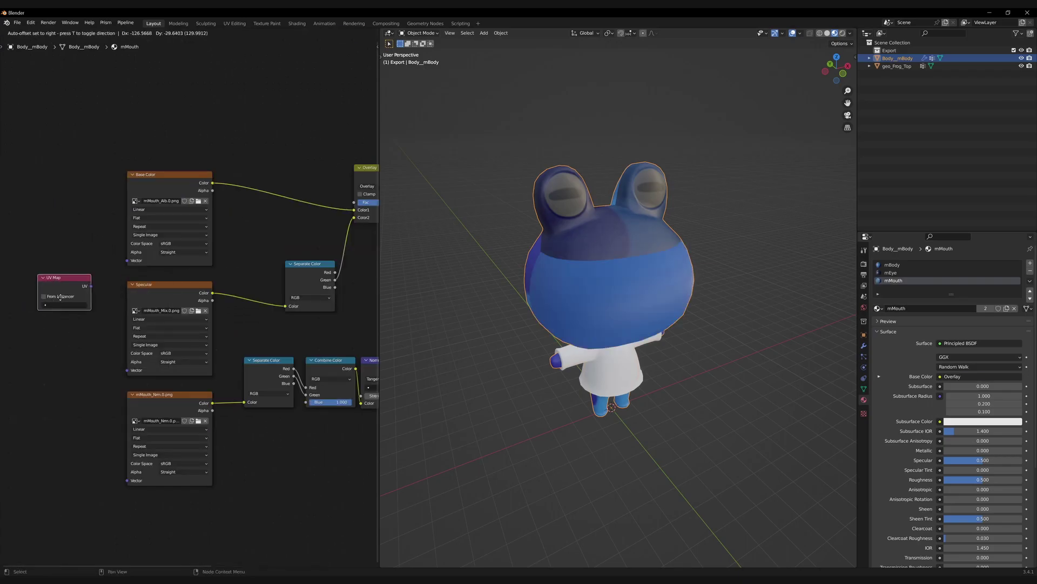
- Set the mouth normal image to Non-Color and move the three lower nodes down and left
click(158, 449)
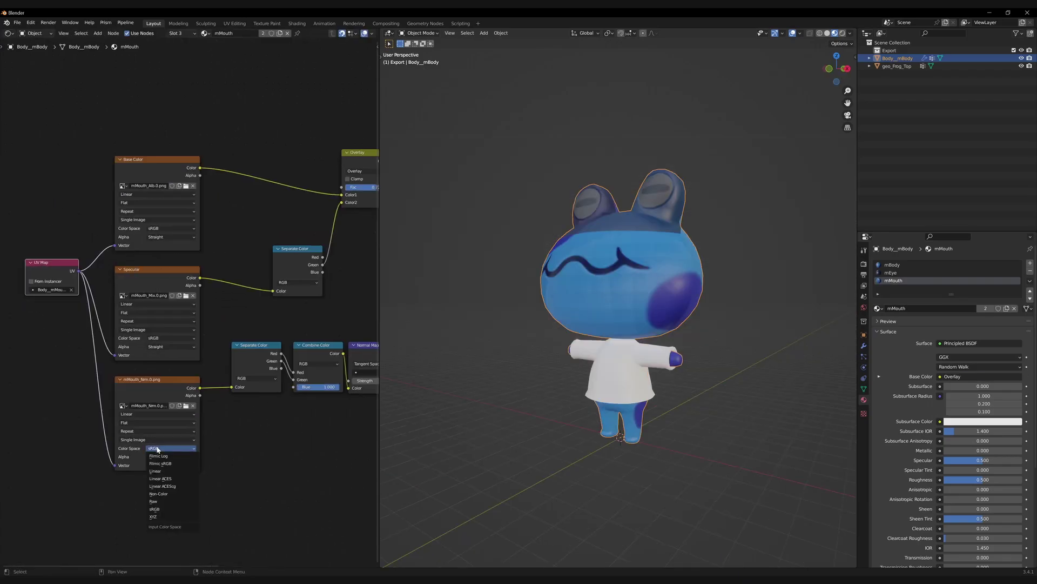
click(166, 493)
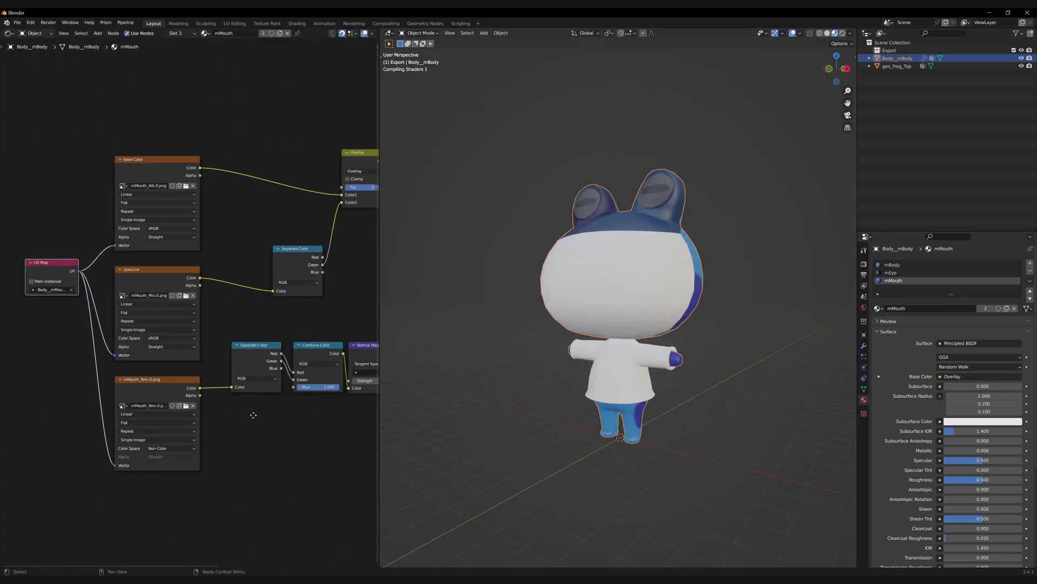
middle_drag(248, 311, 199, 333)
drag(199, 333, 270, 454)
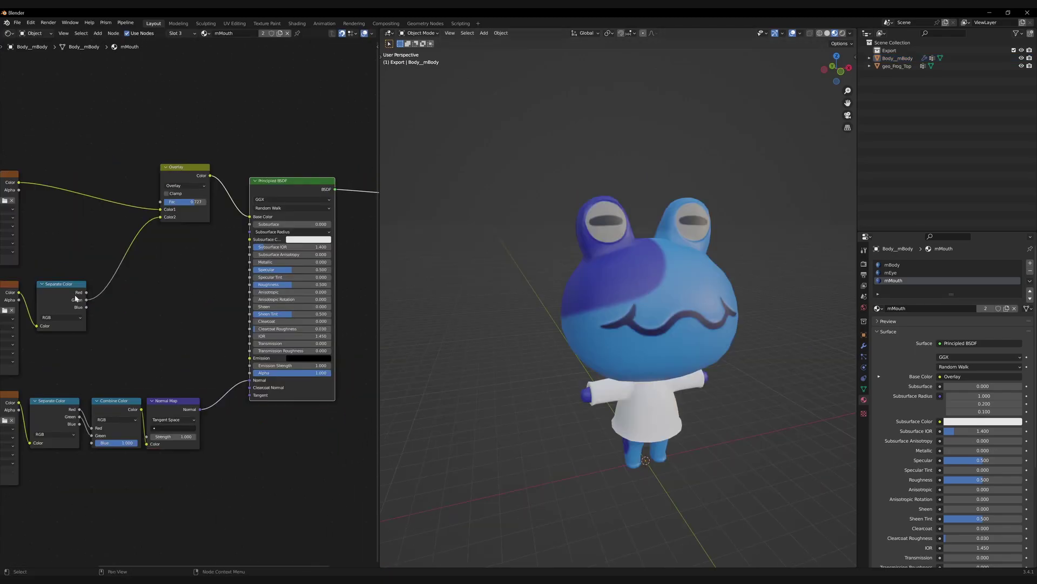
- Preview the Separate Color Blue channel, then the Principled BSDF, and nudge Specular to 0.624
ctrl+shift+click(66, 290)
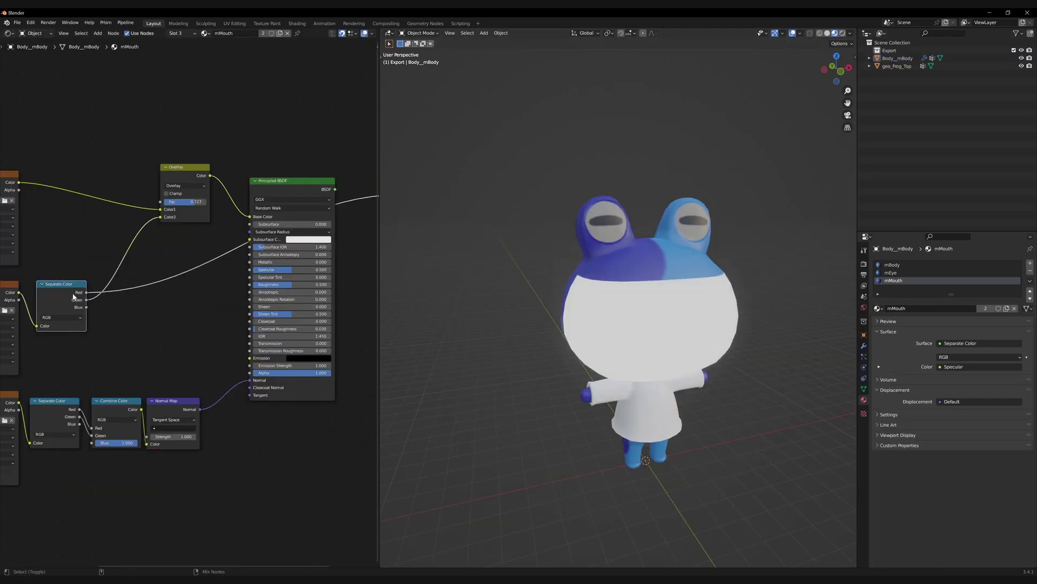
ctrl+shift+click(73, 290)
click(124, 318)
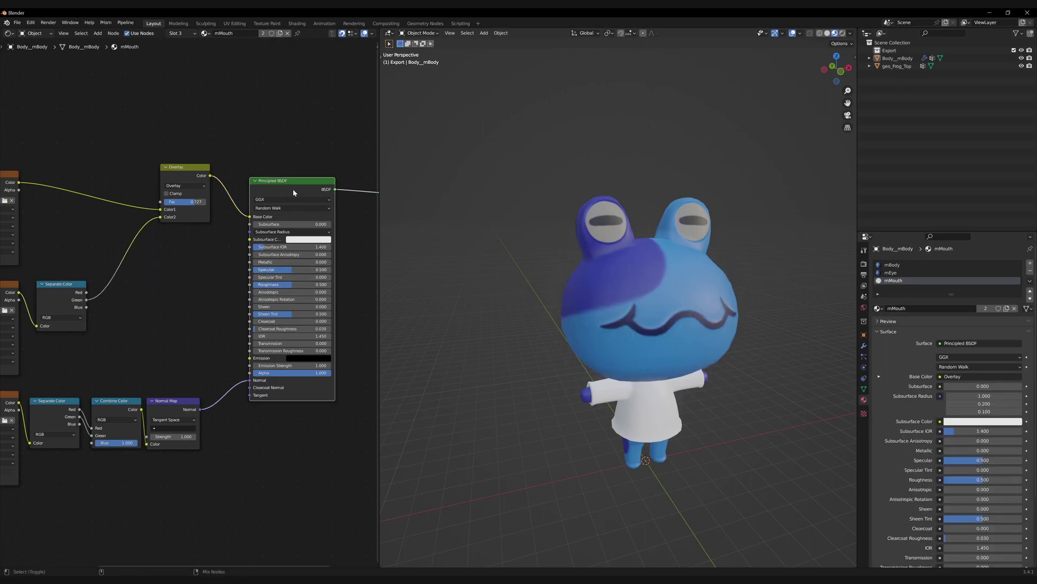
ctrl+shift+click(266, 280)
drag(273, 269, 282, 269)
- Revert Specular to 0.500 and link the mouth image's Alpha into Roughness
right_click(283, 270)
middle_drag(213, 267, 256, 265)
ctrl+shift+click(38, 181)
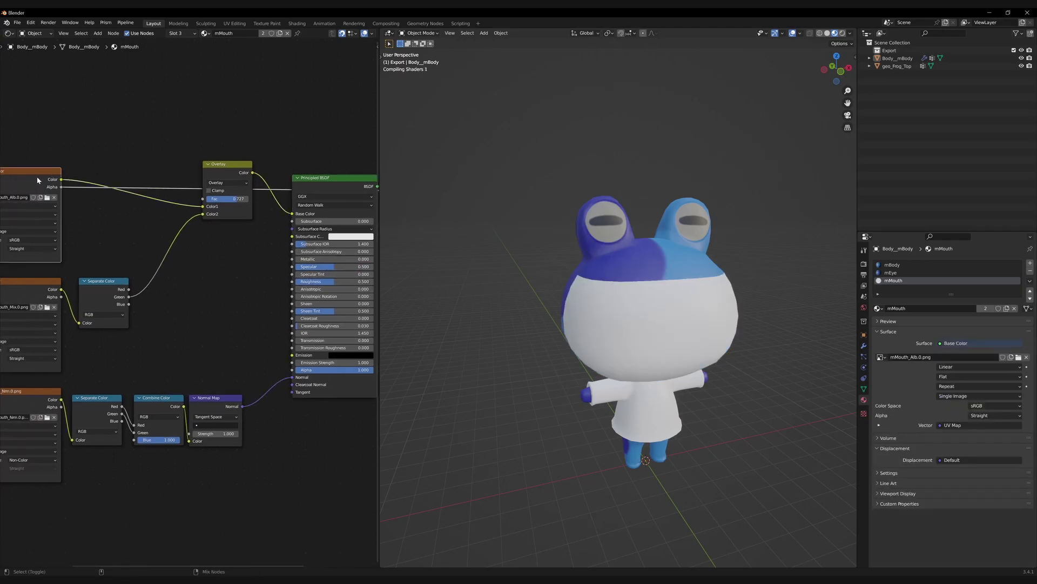
ctrl+shift+click(39, 181)
middle_drag(90, 185, 137, 182)
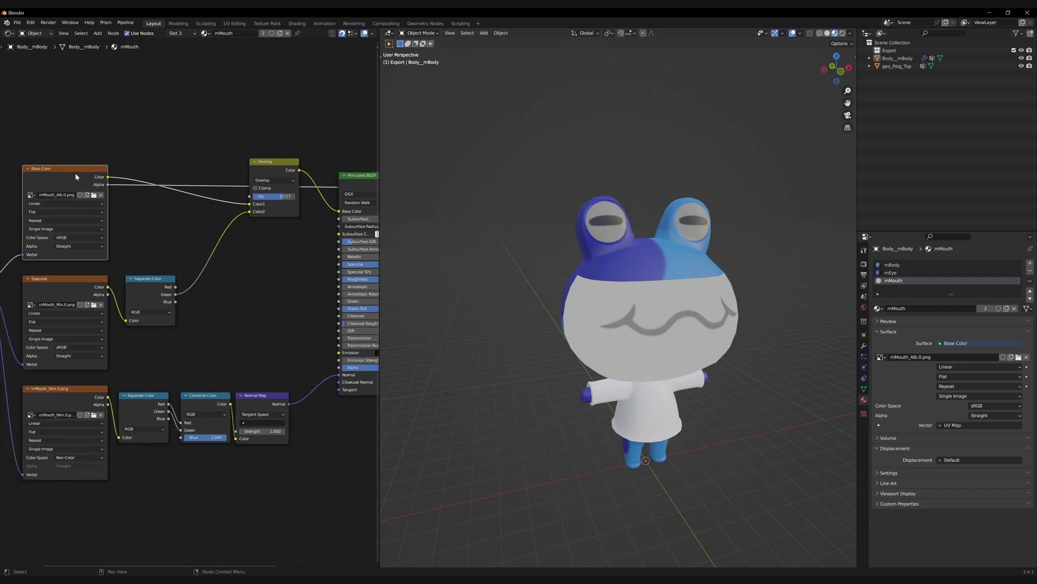
middle_drag(264, 284, 243, 261)
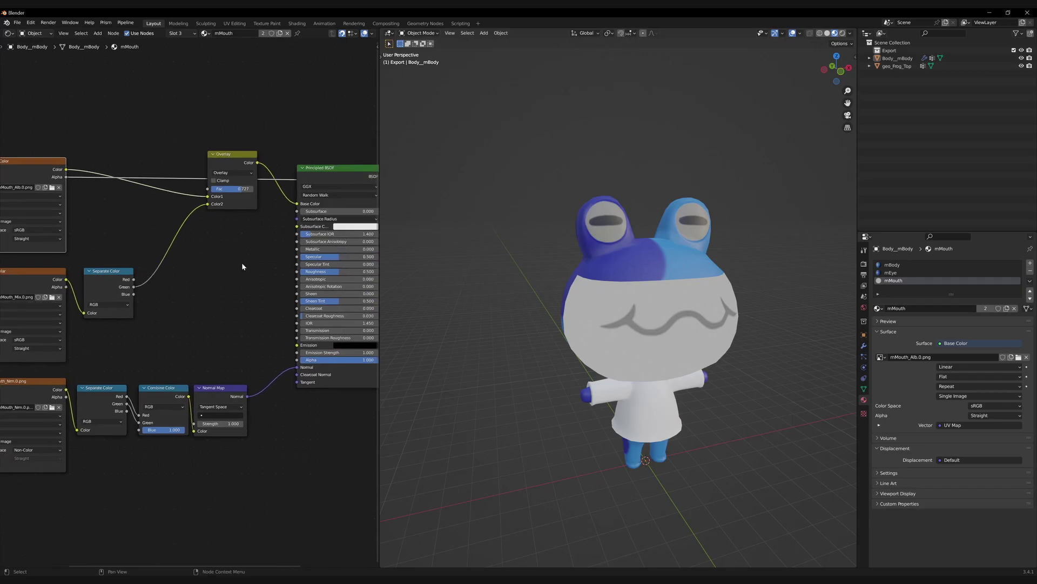
ctrl+shift+click(342, 177)
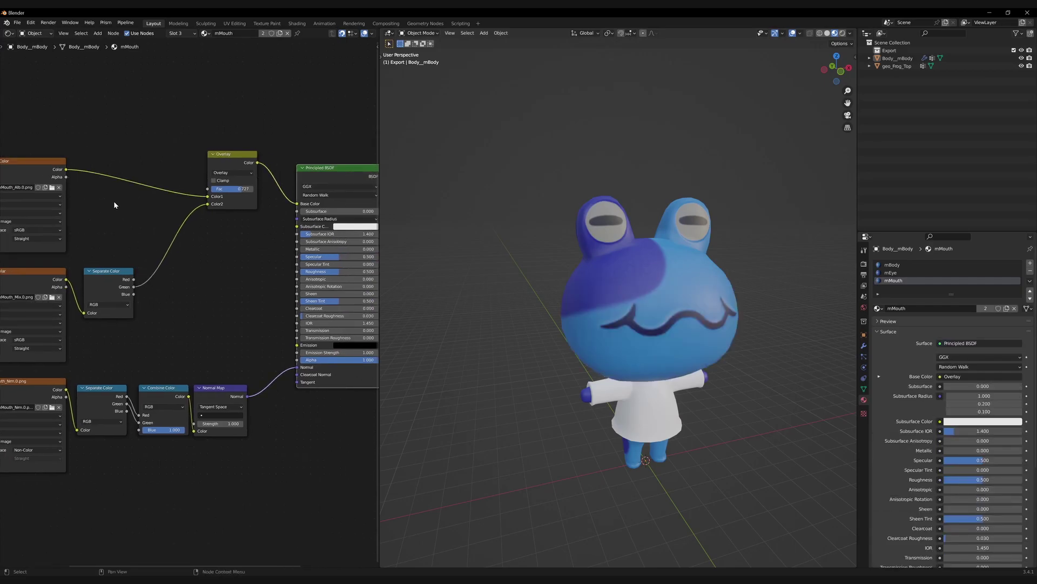
mouse_move(66, 176)
mouse_down()
mouse_move(162, 194)
mouse_move(69, 177)
mouse_move(311, 277)
mouse_move(297, 272)
mouse_up()
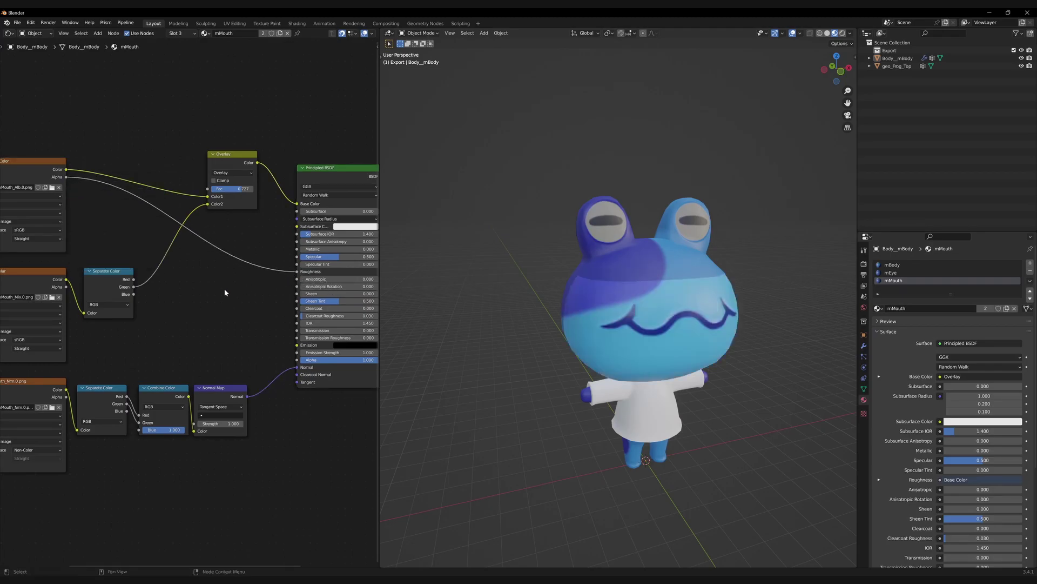
mouse_move(616, 329)
middle_down()
mouse_move(628, 307)
mouse_move(611, 302)
mouse_move(633, 300)
mouse_move(584, 293)
mouse_move(595, 302)
middle_up()
- Feed the image Alpha into Roughness in the mEye and mBody materials too
click(891, 273)
drag(101, 171, 319, 262)
click(892, 265)
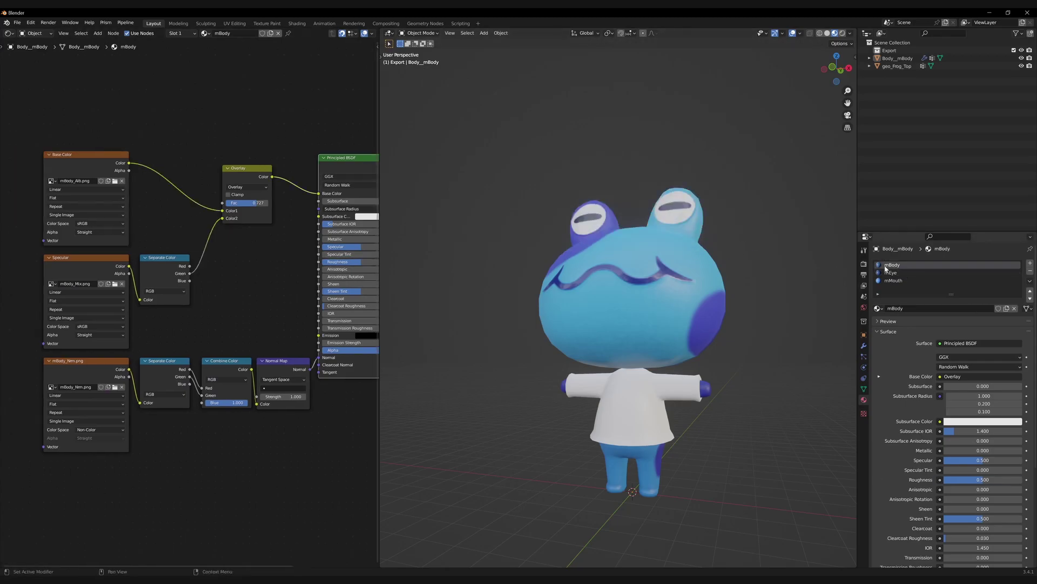
drag(128, 171, 319, 261)
middle_drag(555, 305, 643, 298)
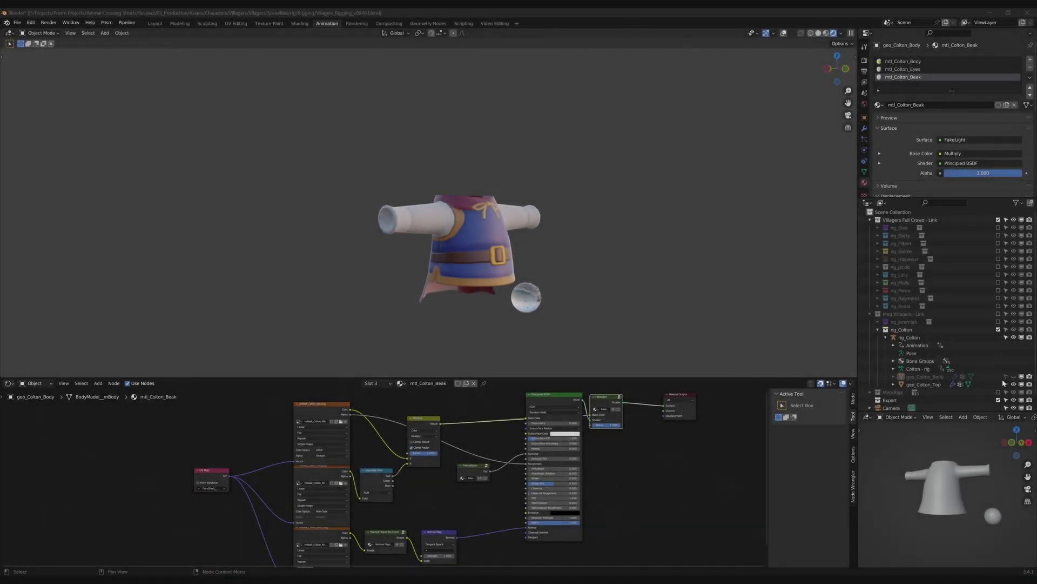
- In the Colton reference, route eye Alpha to Roughness through a ColorRamp with black stop at 0.710
click(1009, 378)
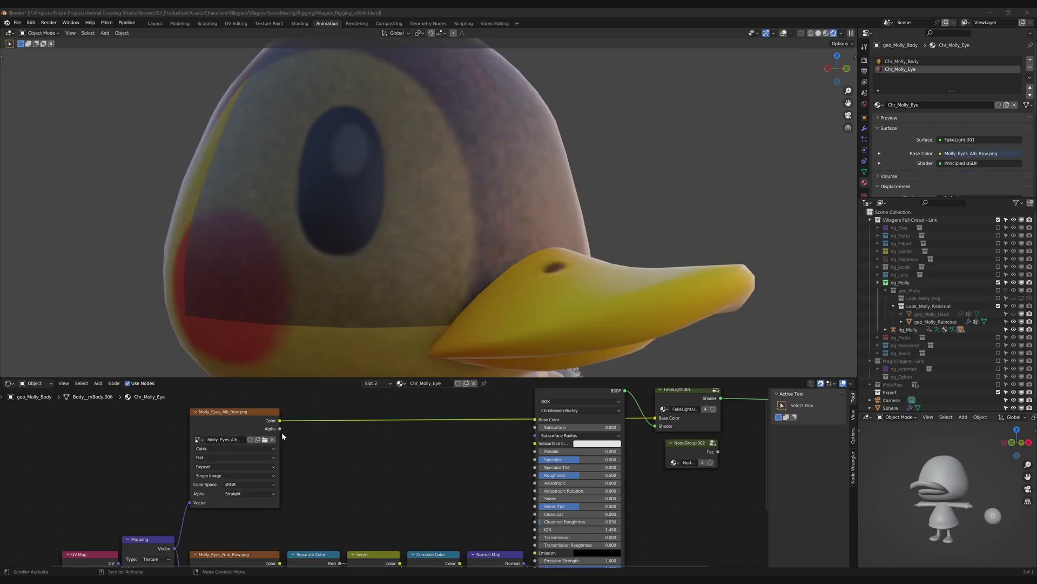
drag(280, 429, 535, 475)
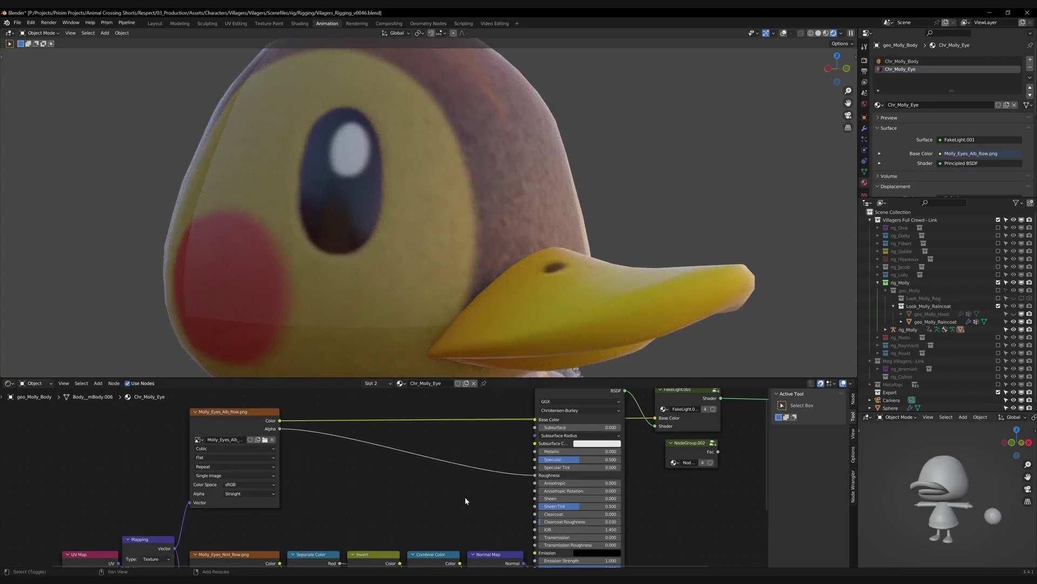
key(shift+a)
click(457, 486)
drag(411, 489, 475, 490)
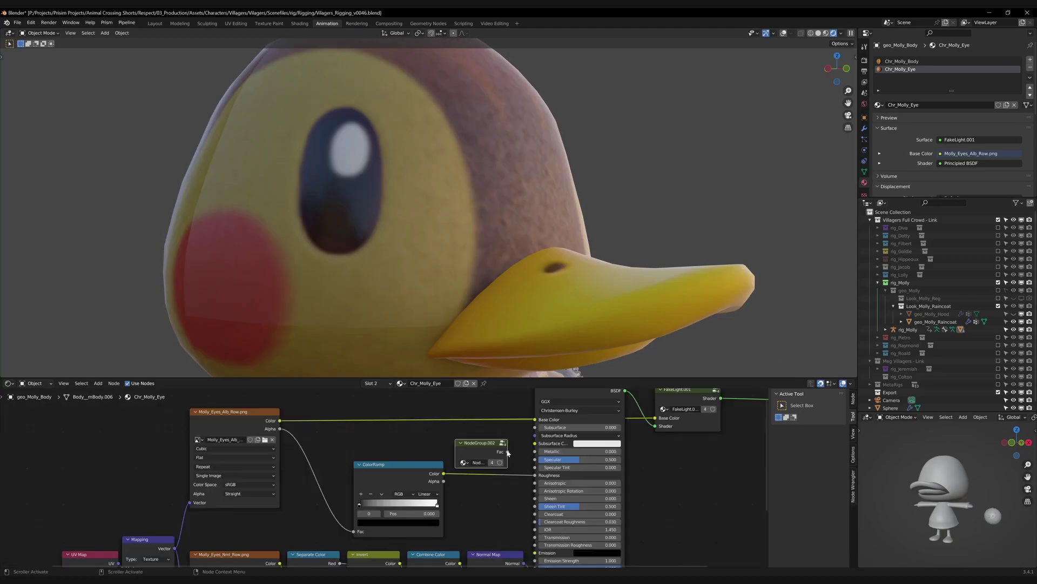
drag(508, 451, 535, 459)
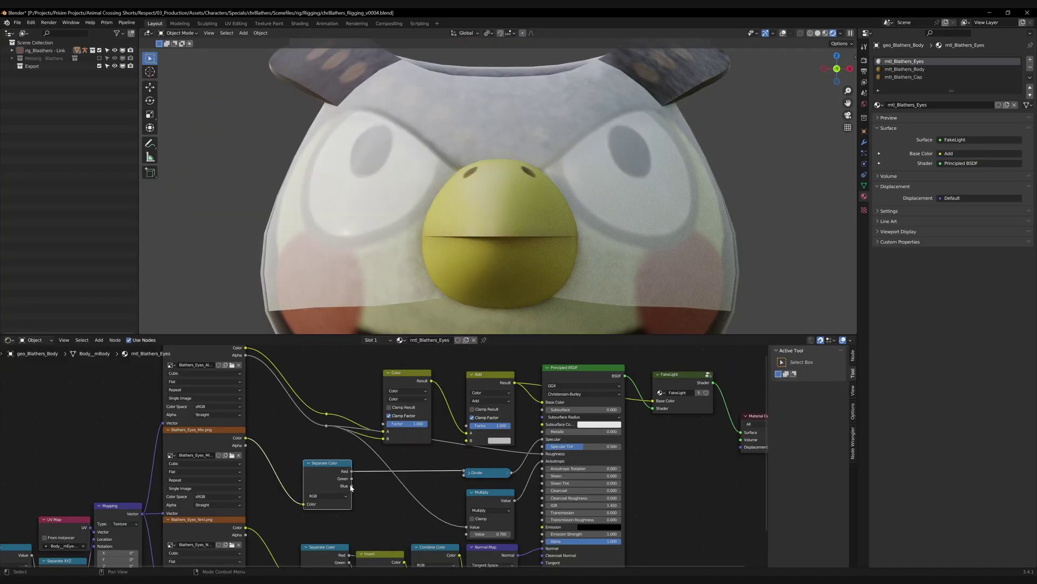
- Link Separate Color's Blue into the Add node and inspect the Add, Fresnel and Mix Shader nodes
drag(351, 486, 467, 440)
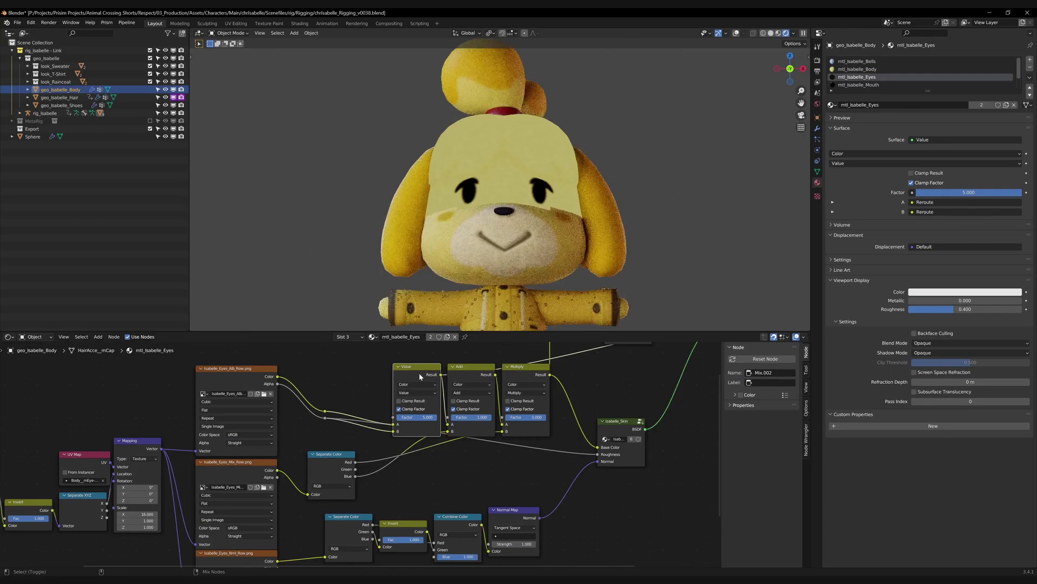
click(473, 368)
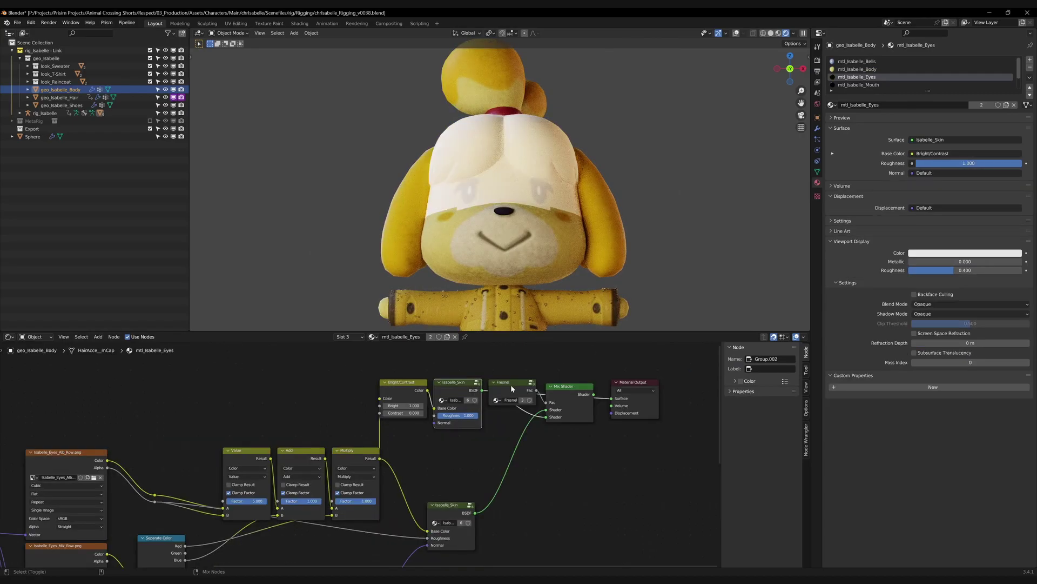
ctrl+shift+click(510, 385)
ctrl+shift+click(557, 406)
middle_drag(452, 438, 561, 413)
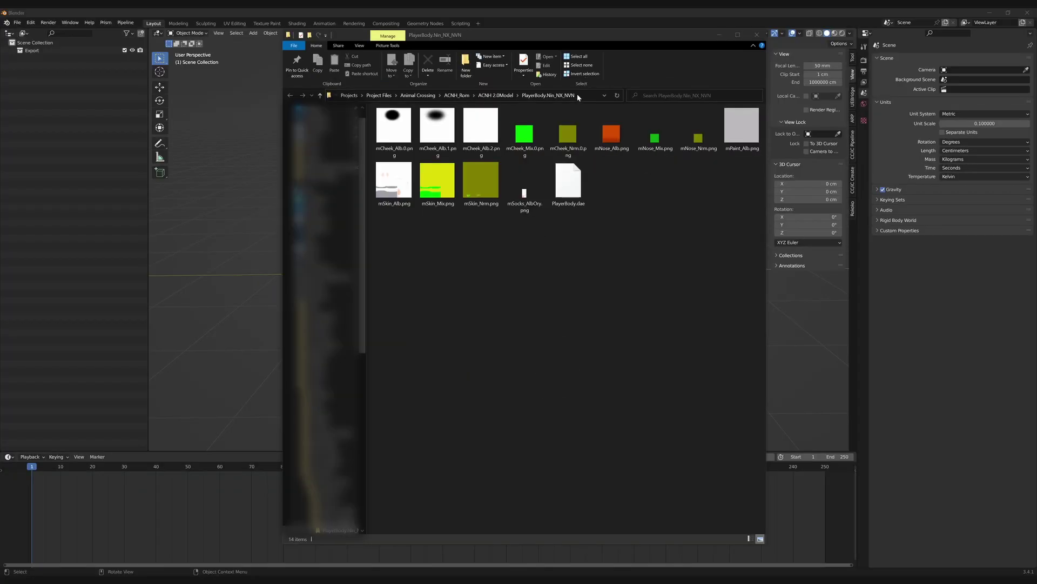
- Select the PlayerBody.Nin_NX_NVN folder path in File Explorer's address bar
click(581, 96)
- Import PlayerBody.dae as a COLLADA file with Import Units enabled
click(585, 232)
click(163, 245)
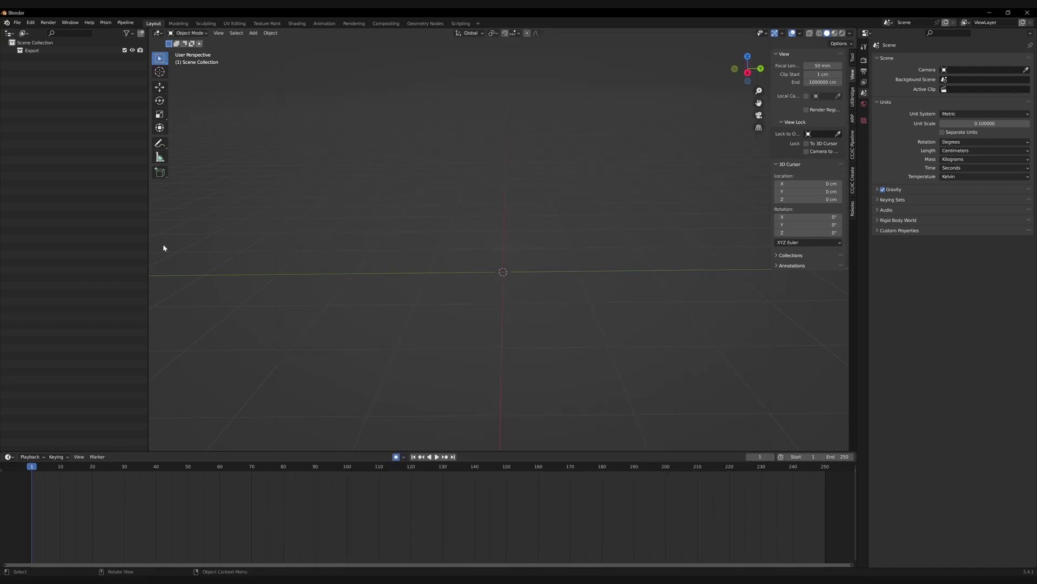
click(17, 23)
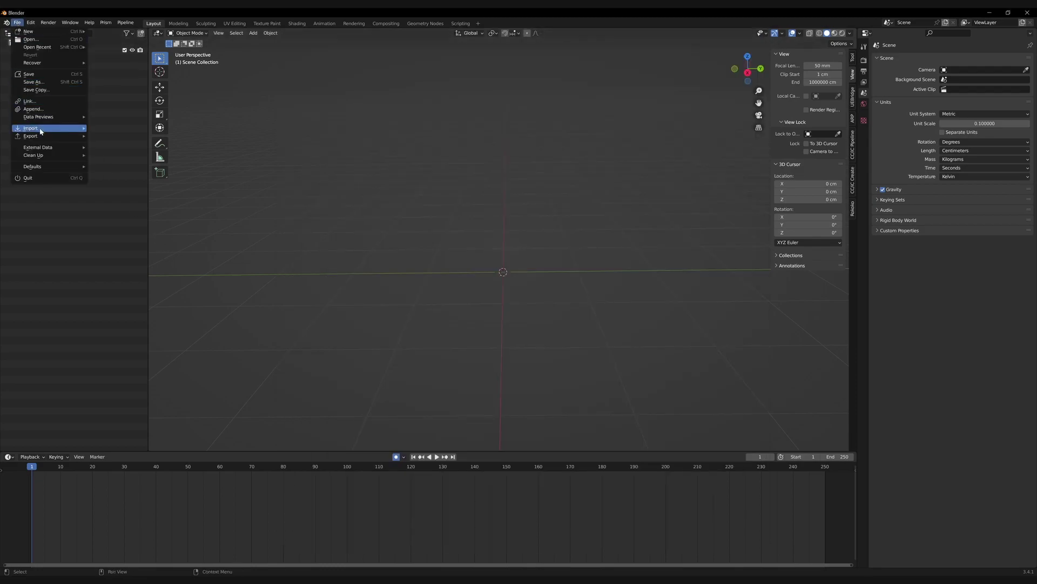
mouse_move(40, 131)
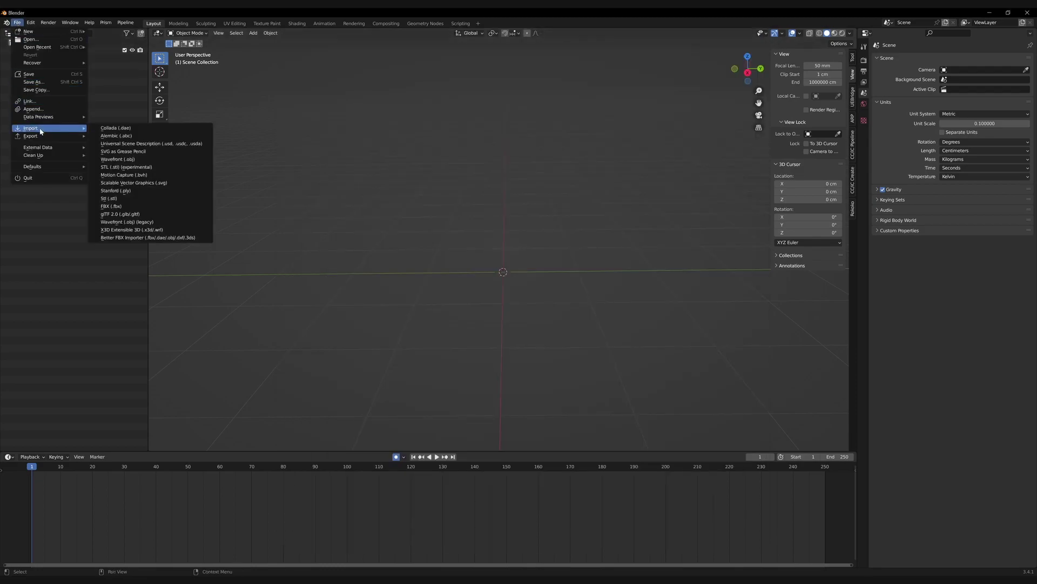
click(130, 128)
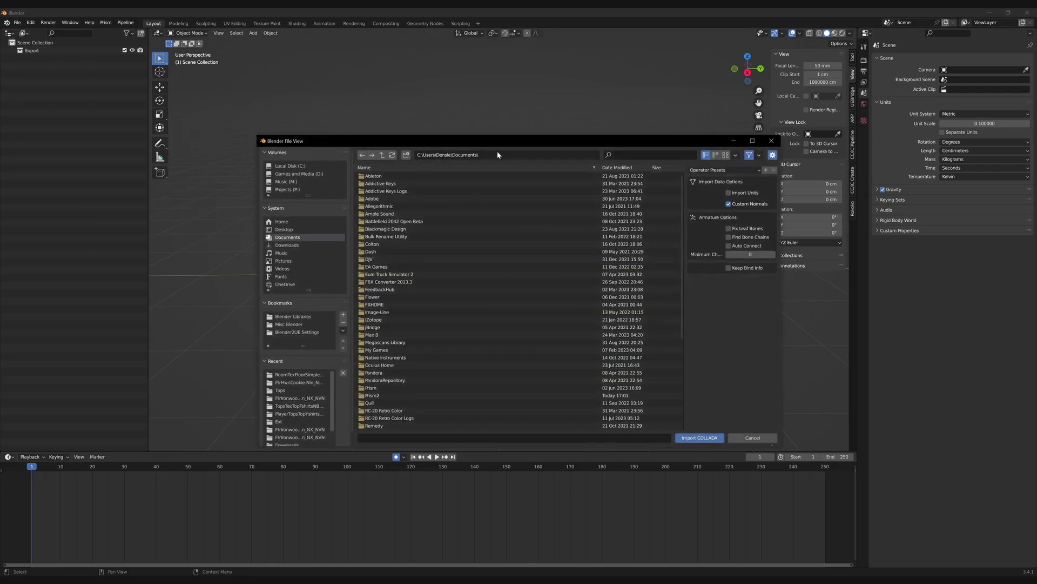
click(729, 194)
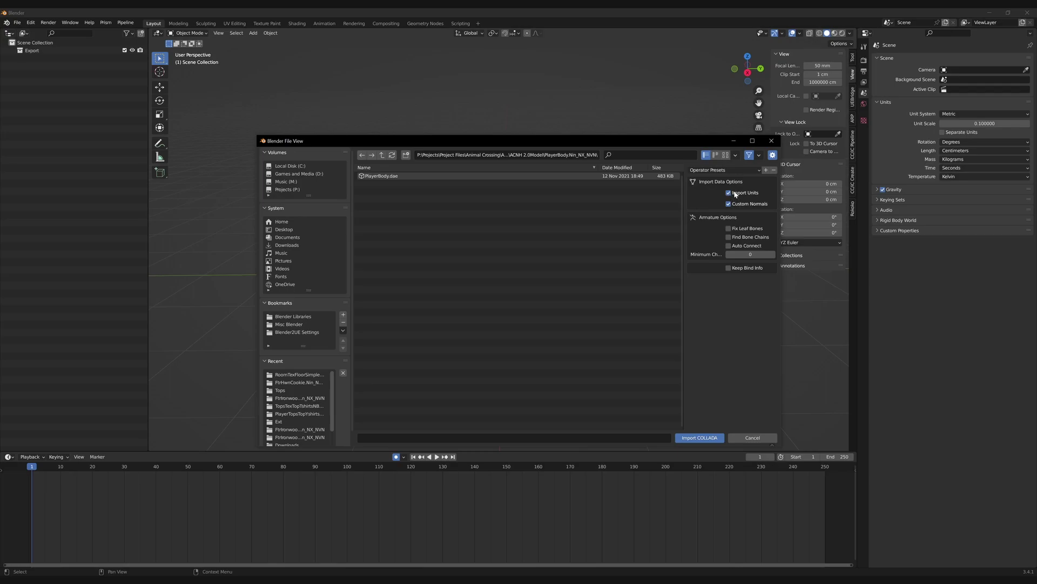
click(438, 176)
click(700, 437)
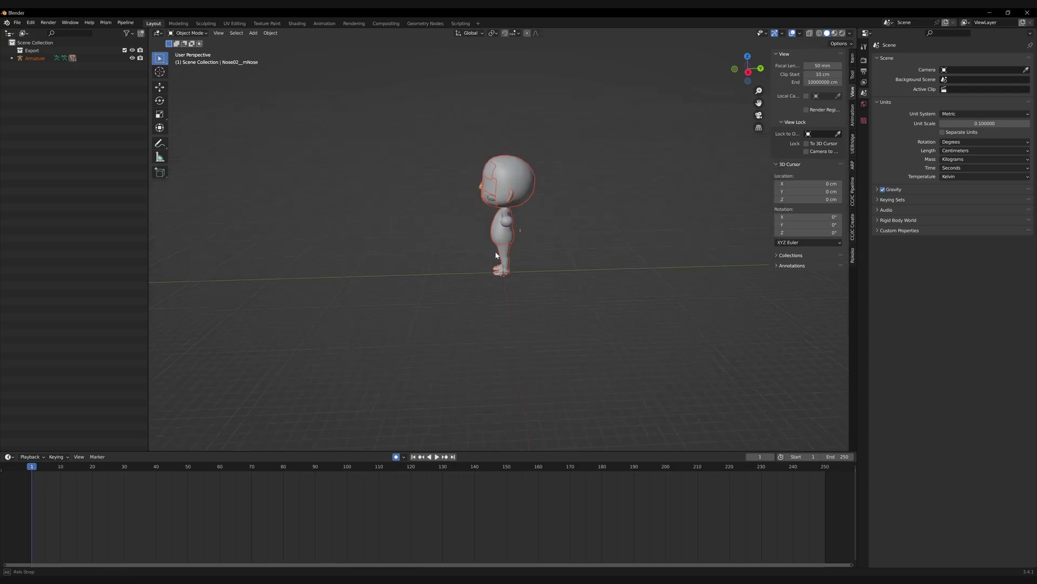
- Orbit and zoom to a straight frontal view of the imported character
middle_drag(507, 255, 551, 286)
scroll(543, 306, up, 4)
shift+middle_drag(551, 287, 562, 243)
- Select all the meshes under the Armature and clear their parent
click(620, 291)
click(12, 57)
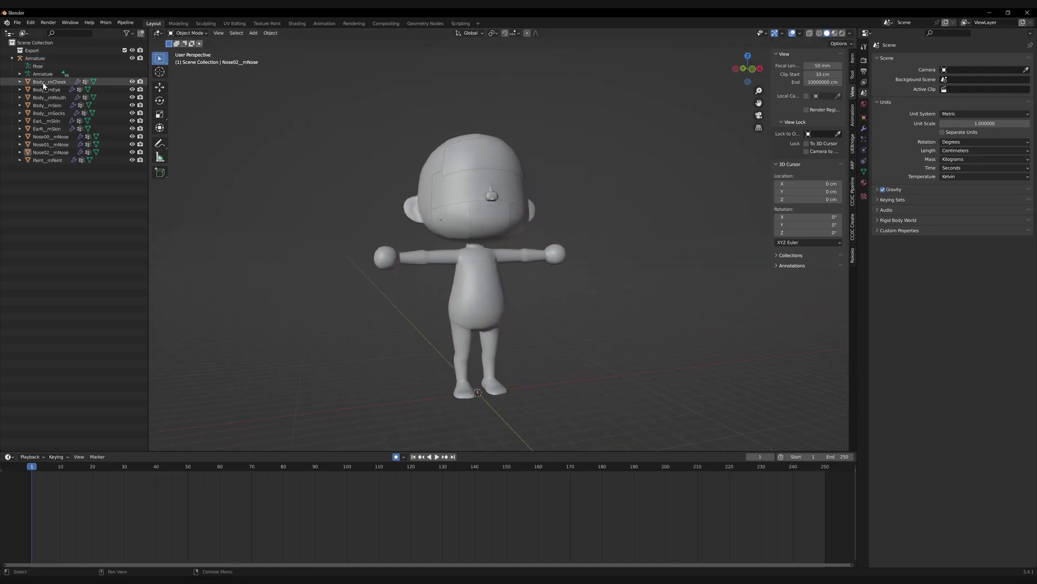
click(45, 82)
shift+click(49, 160)
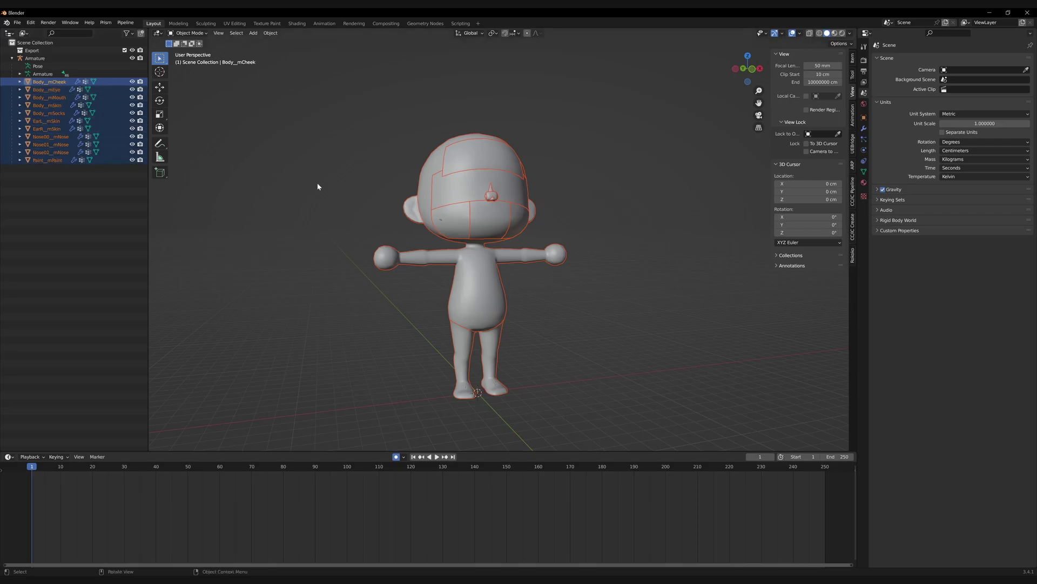
middle_drag(334, 190, 322, 204)
key(alt+p)
click(322, 202)
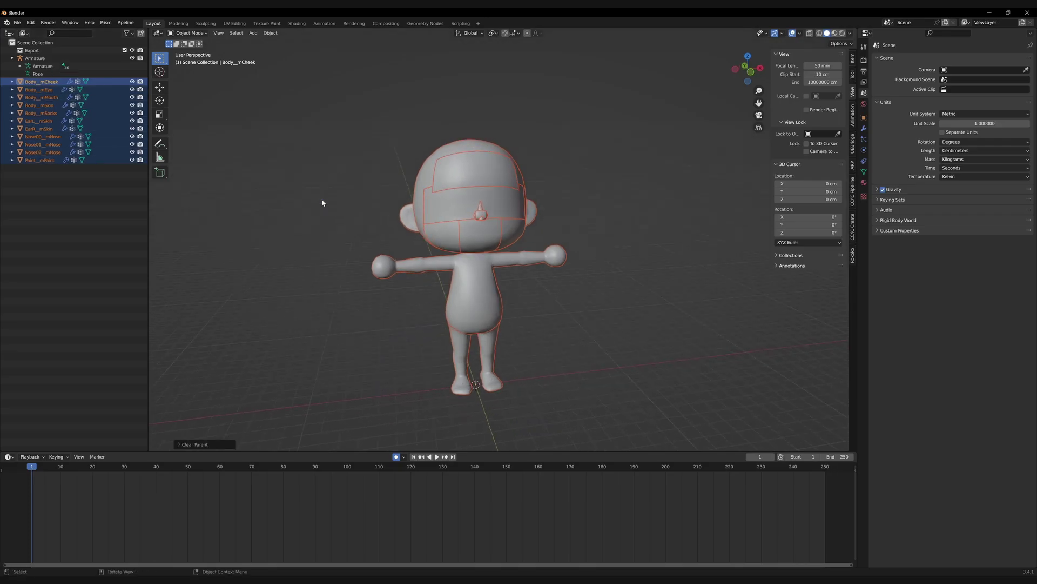
- Move the Nose02 and Nose01 pieces off the face and delete them, keeping Nose00
click(480, 214)
key(KP_Decimal)
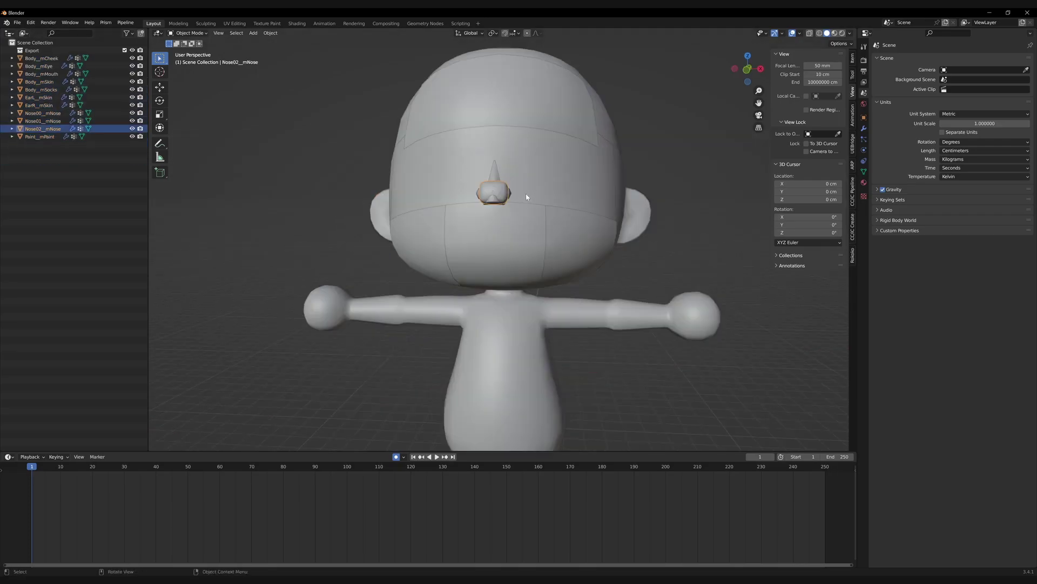
key(g)
click(331, 168)
click(513, 197)
key(g)
click(680, 180)
click(498, 191)
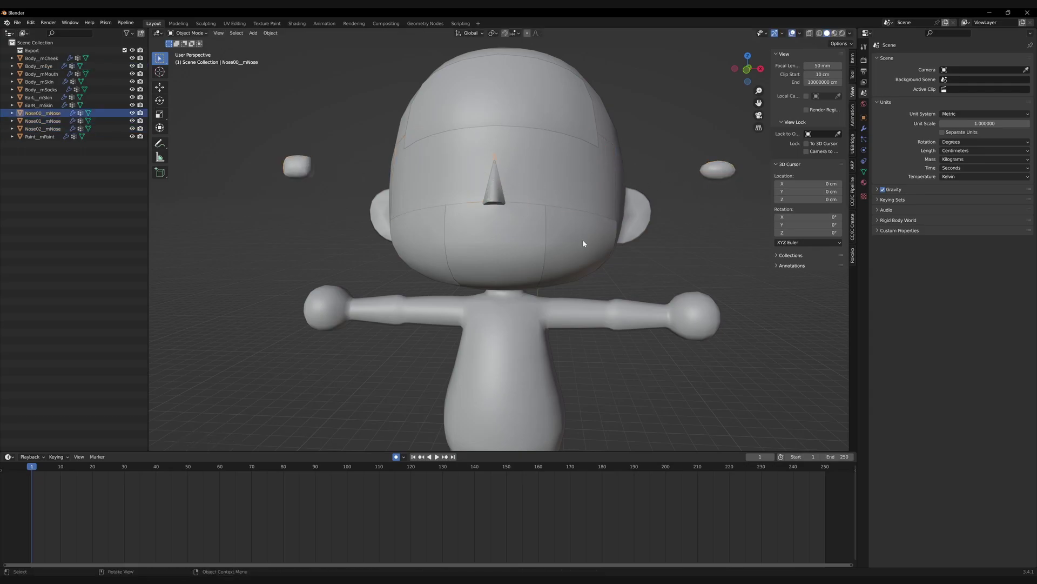
click(709, 177)
shift+click(312, 171)
key(x)
click(325, 180)
scroll(541, 201, down, 3)
- Join the eye, mouth, cheek, skin, socks and both ear meshes into one object
click(542, 201)
shift+click(550, 246)
shift+click(549, 249)
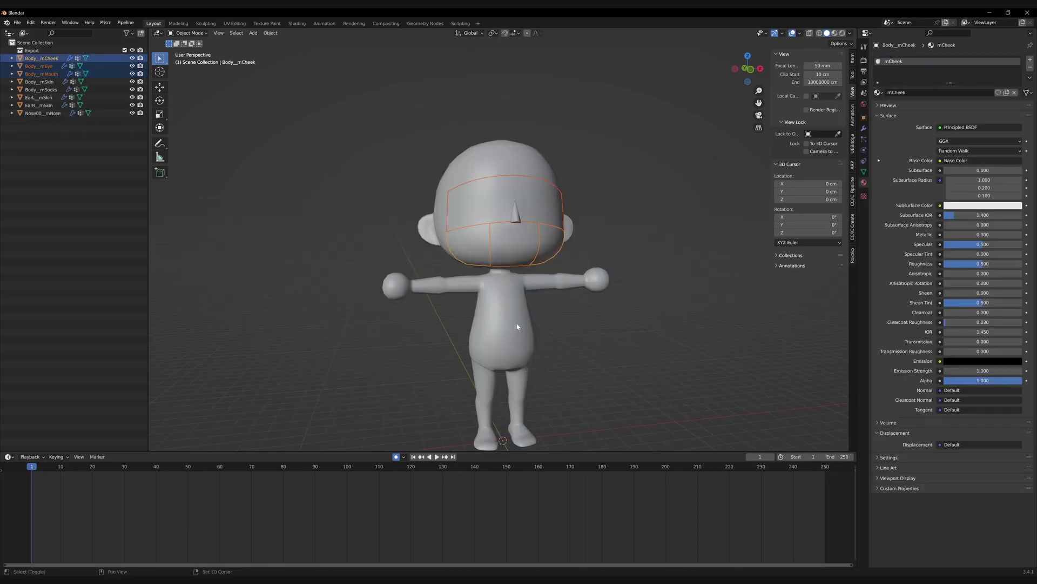
shift+click(563, 306)
shift+click(562, 325)
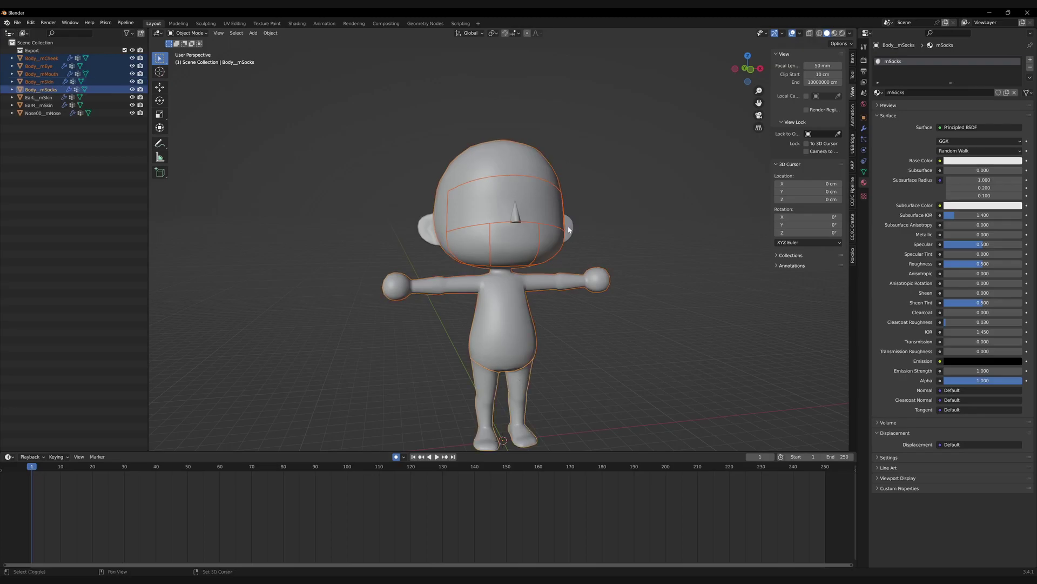
shift+click(569, 230)
shift+click(430, 230)
mouse_move(556, 236)
middle_down()
mouse_move(530, 237)
mouse_move(557, 239)
middle_up()
key(ctrl+j)
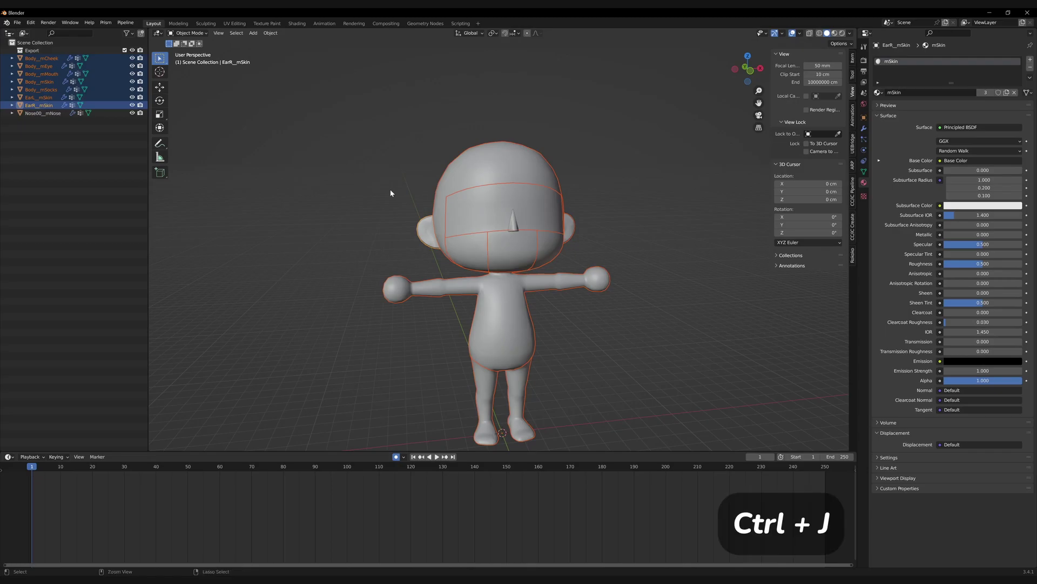
key(ctrl+j)
mouse_move(554, 205)
middle_down()
mouse_move(543, 193)
mouse_move(567, 194)
mouse_move(552, 196)
middle_up()
- Confirm the nose stays separate, then merge the joined mesh's vertices by distance
click(513, 224)
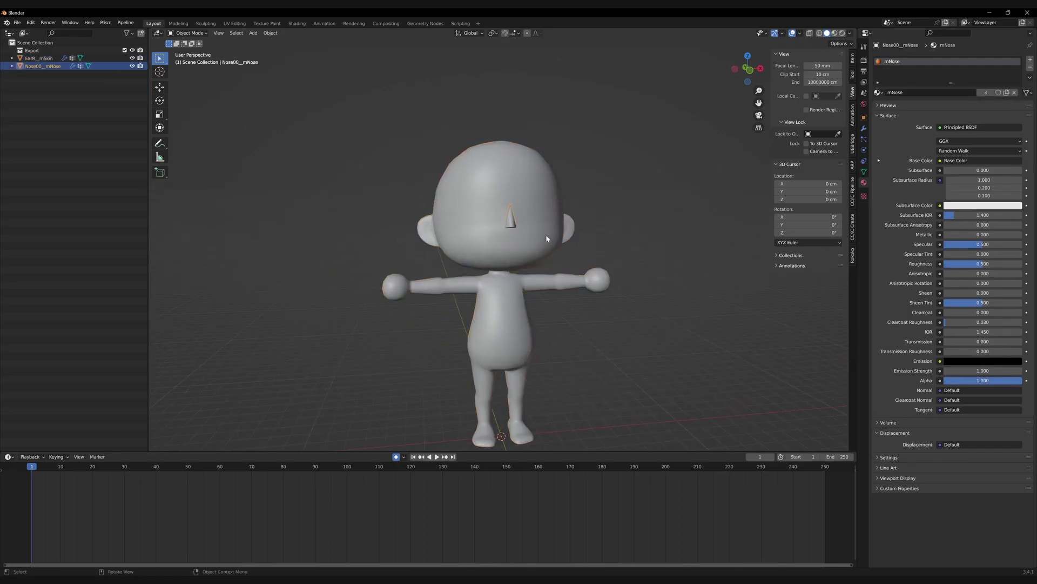
middle_drag(556, 232, 639, 225)
click(597, 225)
scroll(600, 224, up, 5)
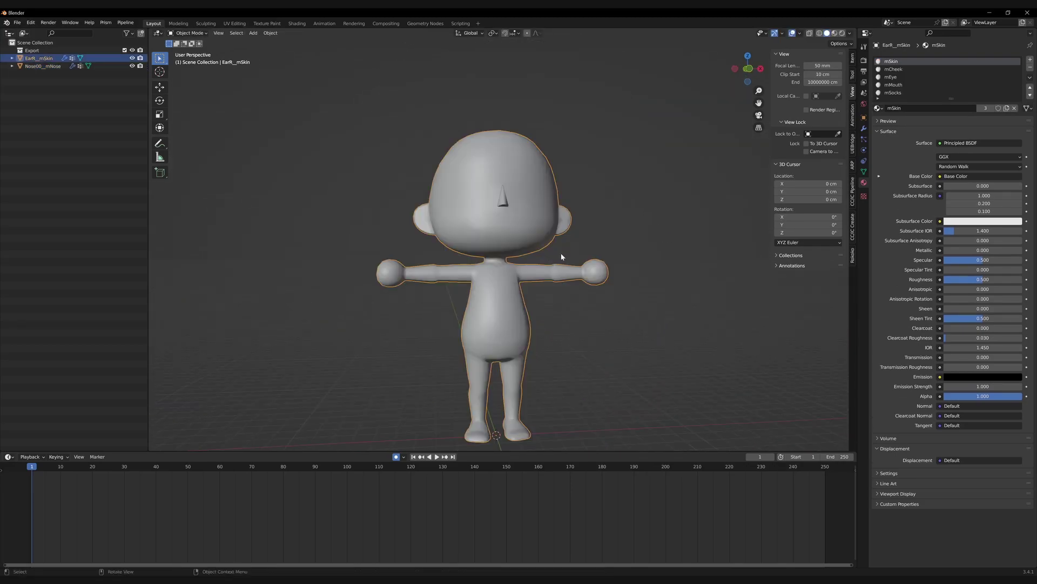
key(Tab)
key(a)
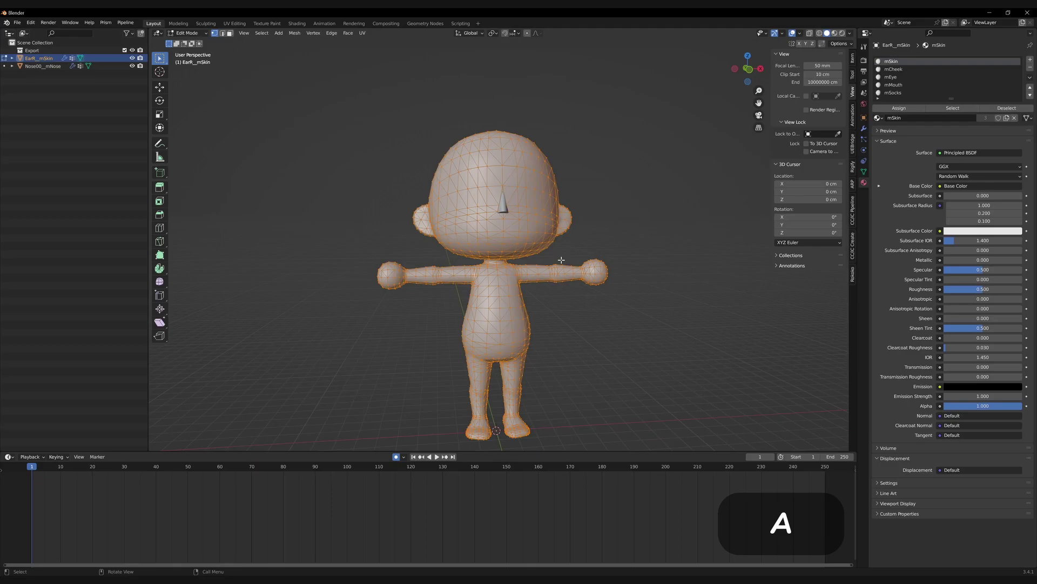
key(m)
click(549, 261)
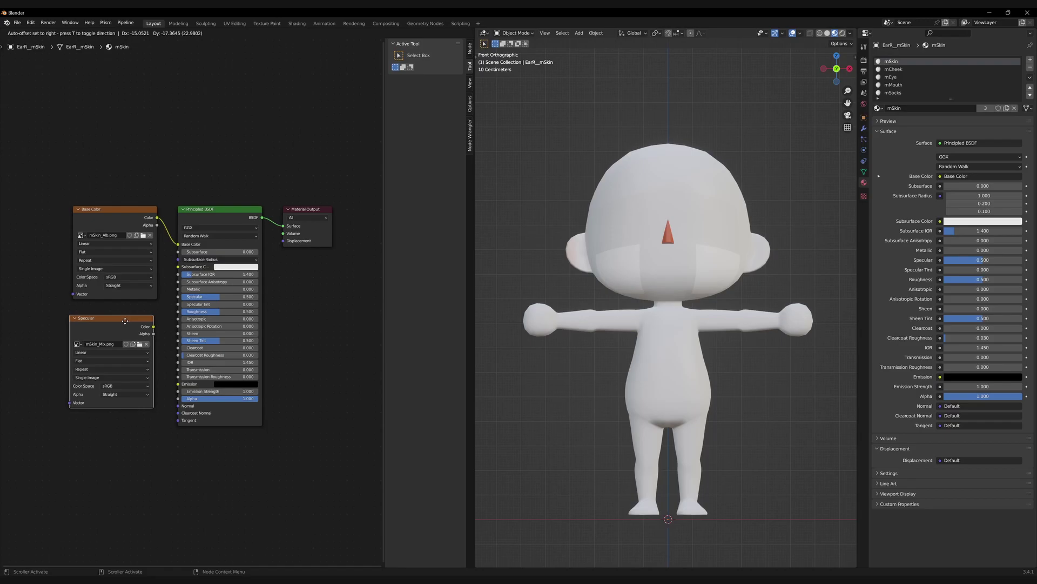
- Delete the Specular texture node, set reference Roughness to 0.447, and unmute the eye texture
drag(125, 320, 122, 315)
key(x)
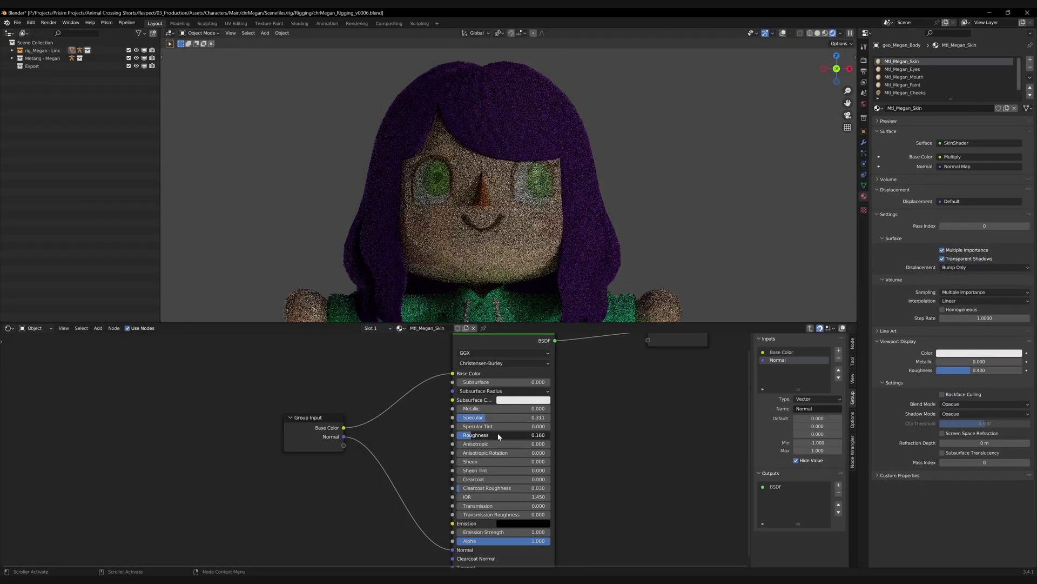
drag(498, 436, 546, 446)
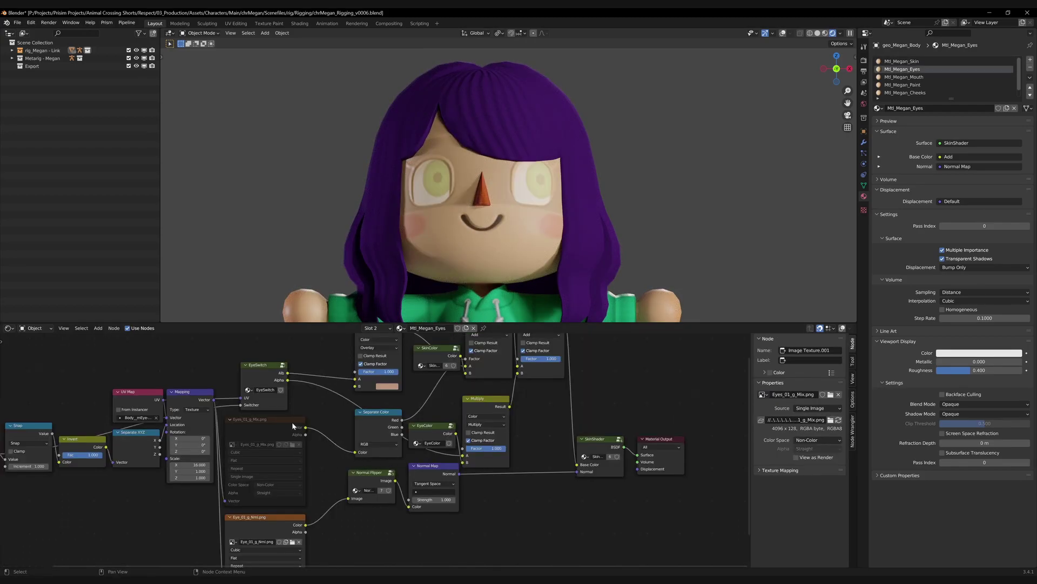
click(292, 422)
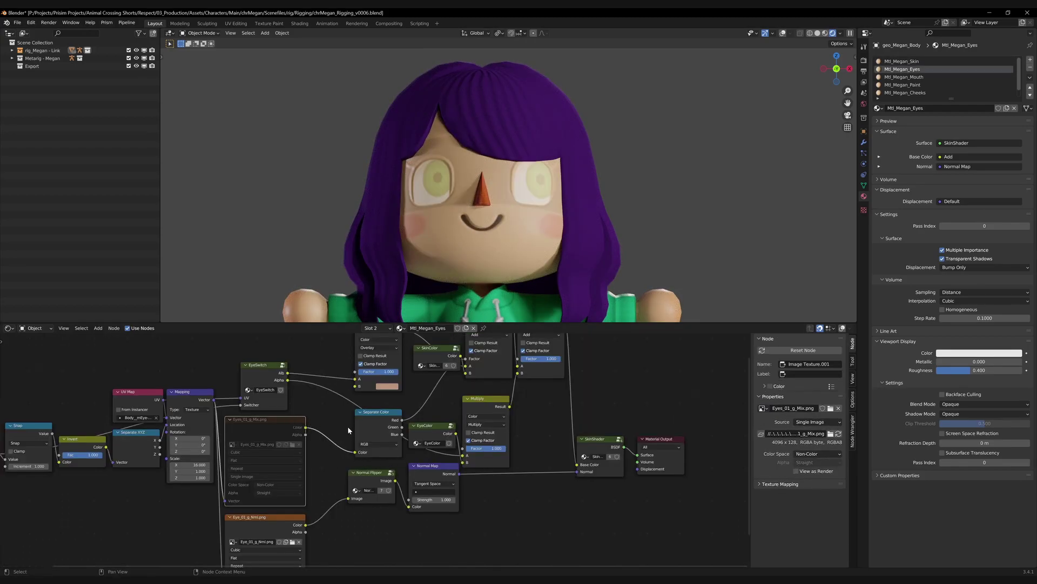
key(m)
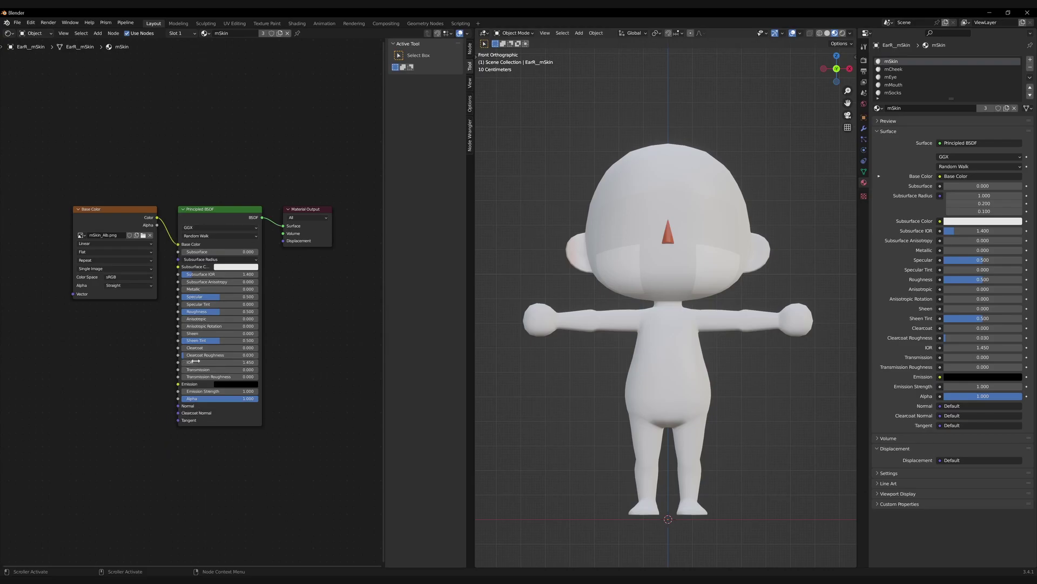
- Group the Principled BSDF into a node group and cut the unused input links
drag(224, 218, 226, 218)
middle_drag(258, 223, 244, 222)
key(ctrl+g)
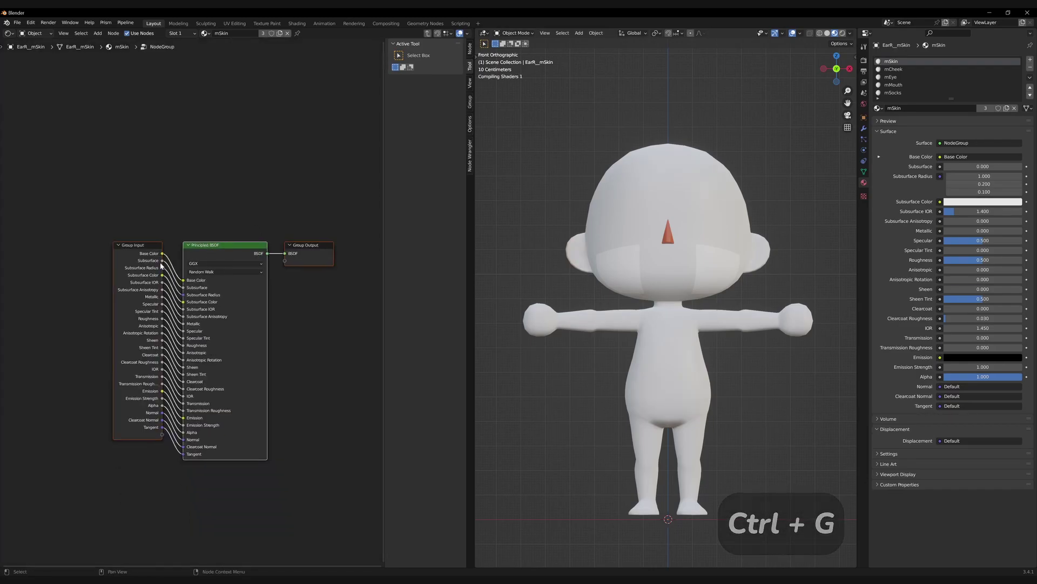
ctrl+right_drag(168, 459, 167, 461)
click(135, 335)
- Remove the unneeded group inputs, keeping only Base Color and Normal linked to the shader
click(470, 48)
click(470, 101)
click(419, 88)
click(456, 64)
click(424, 65)
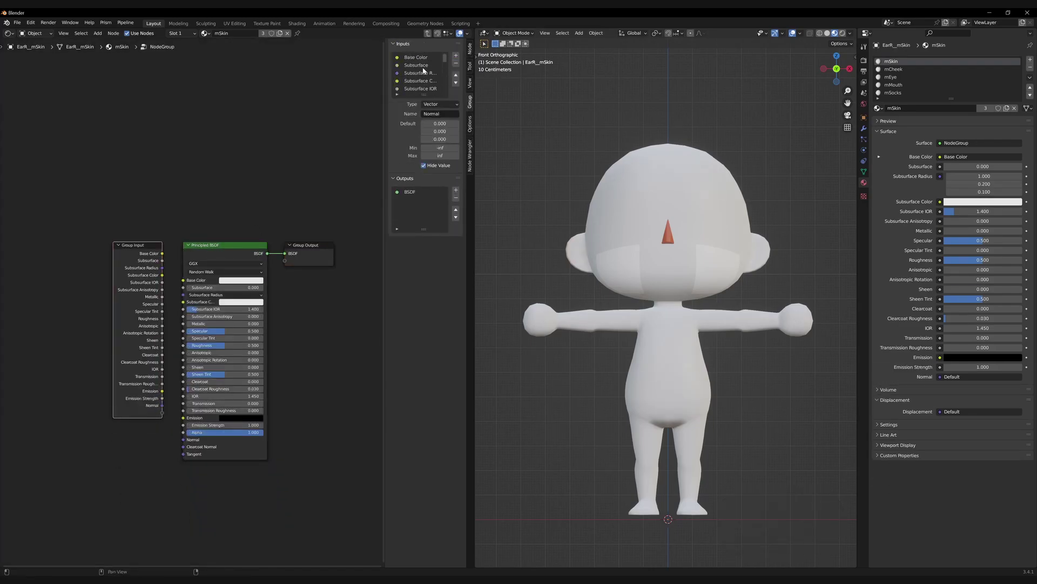
click(456, 63)
click(456, 64)
click(457, 63)
drag(135, 245, 105, 247)
drag(132, 255, 182, 438)
middle_drag(120, 362, 139, 361)
- Exit the group and rename the node group 'Skin Shader'
click(430, 35)
middle_drag(125, 276, 145, 290)
scroll(145, 291, up, 3)
drag(226, 201, 236, 209)
click(236, 233)
text(Skin Shader)
key(Return)
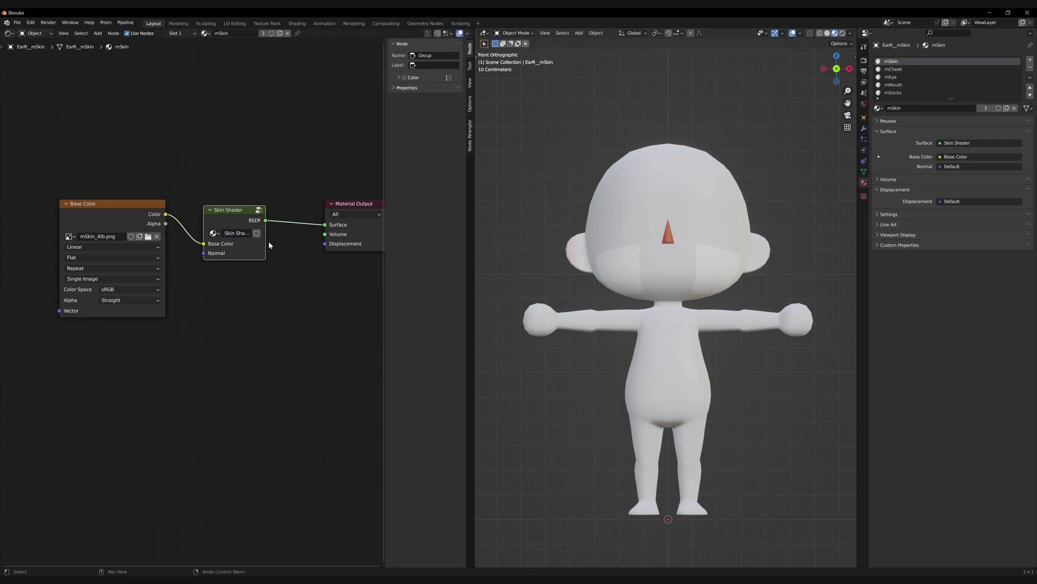
- Assign the Skin Shader node group to the mSocks material, then return to mSkin
click(894, 69)
click(891, 77)
click(894, 85)
click(894, 93)
click(967, 143)
click(959, 148)
click(892, 61)
middle_drag(228, 184, 280, 184)
click(280, 185)
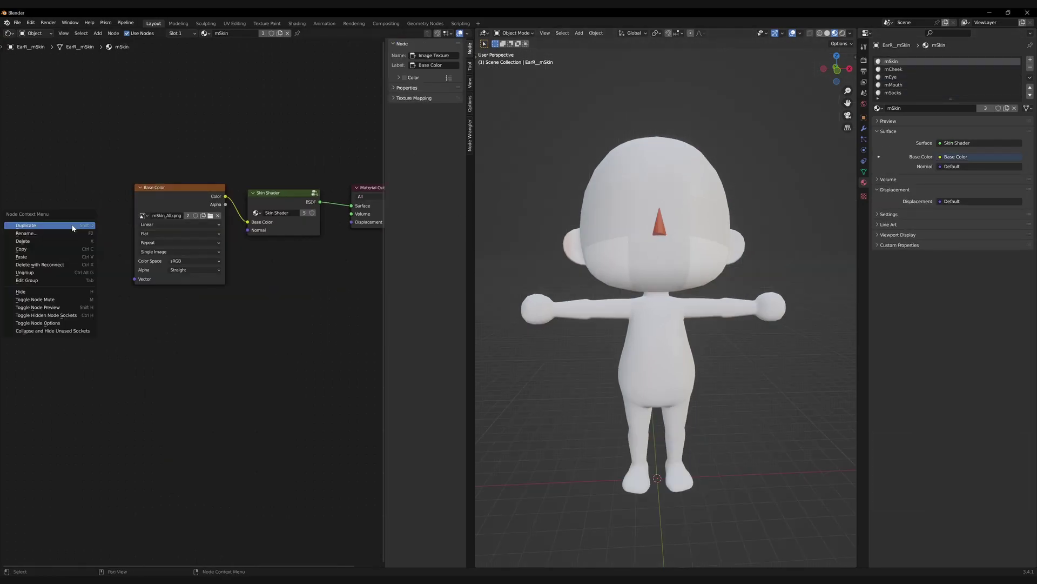
- Add a UV Map node to the left of the skin image texture
key(Escape)
key(shift+a)
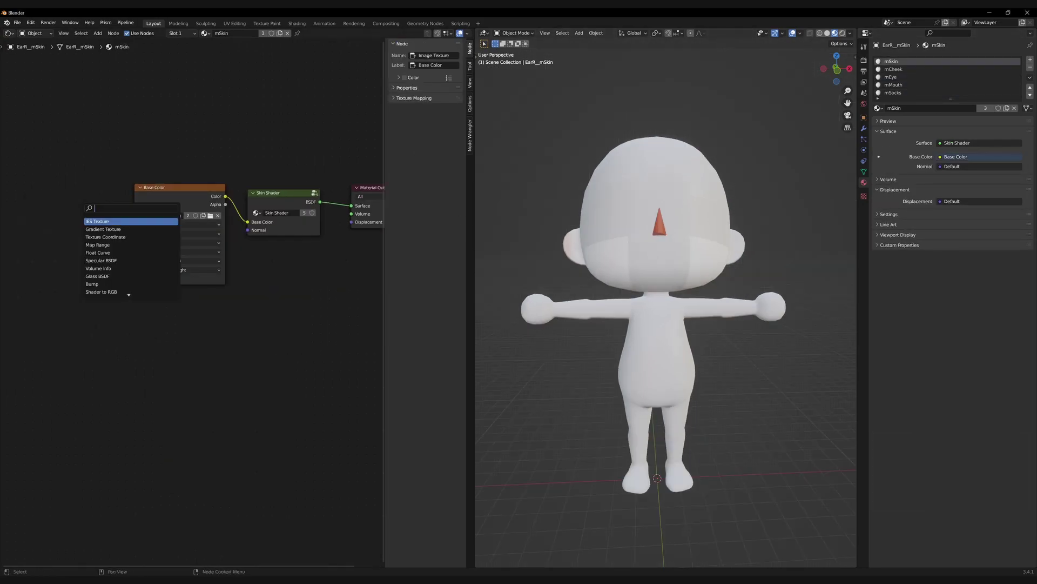
text(uv)
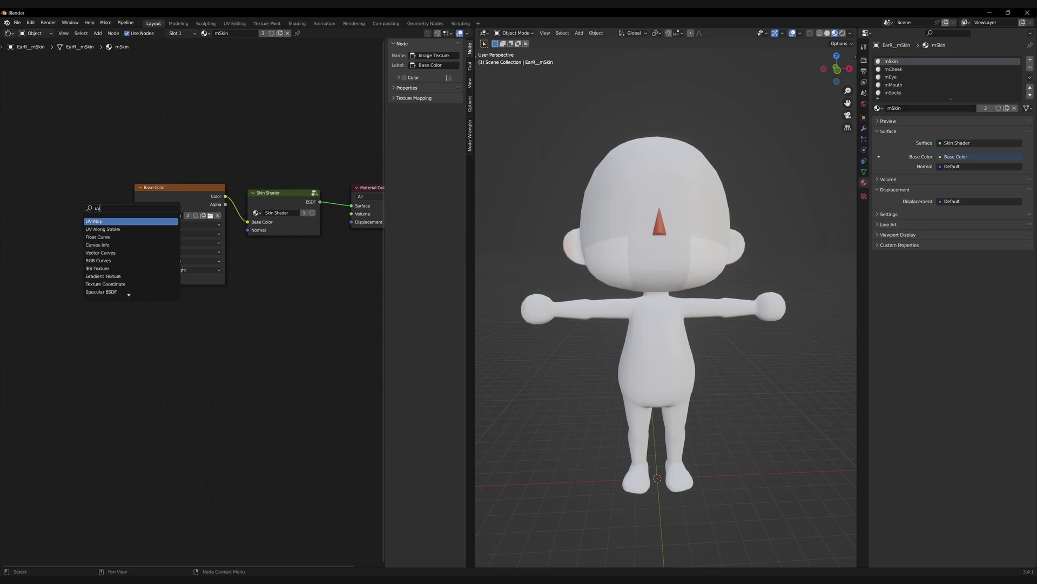
key(Return)
right_click(88, 225)
key(shift+a)
click(48, 252)
text(uv)
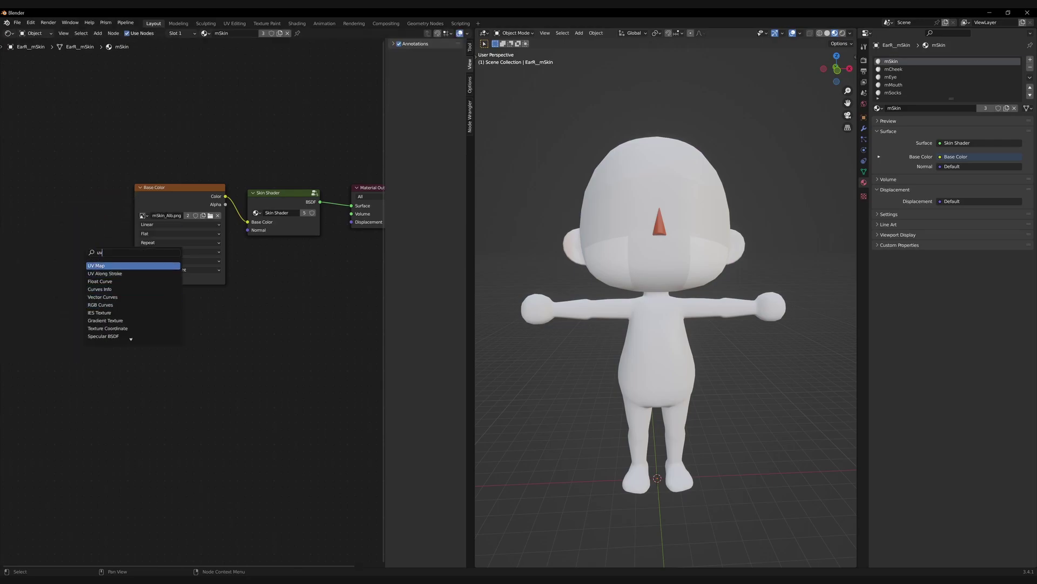
click(115, 265)
click(78, 253)
- Connect the UV Map to the texture's Vector and set it to the Body_mSkin UV map
drag(73, 248, 135, 279)
click(38, 267)
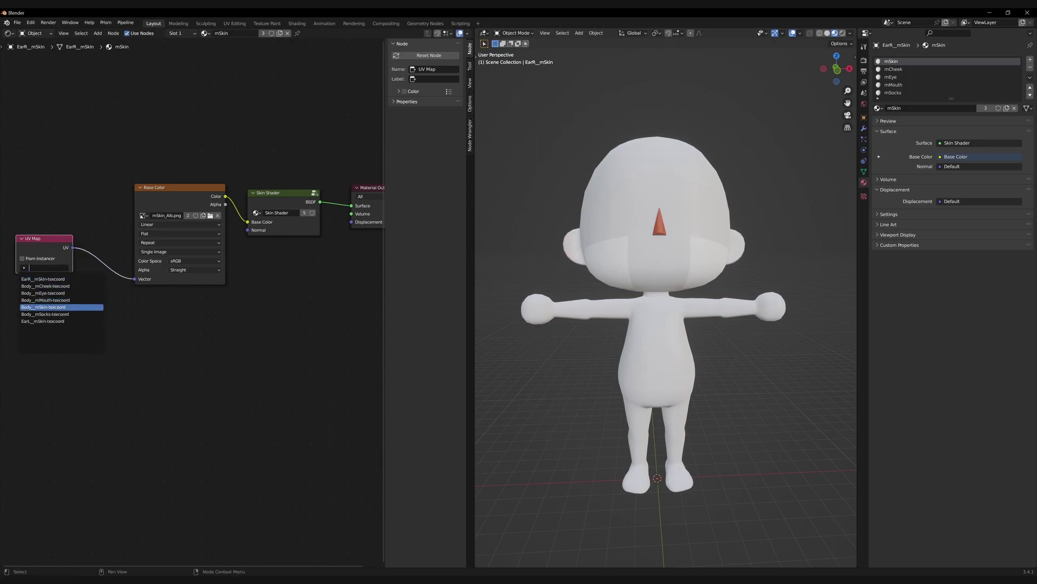
click(47, 308)
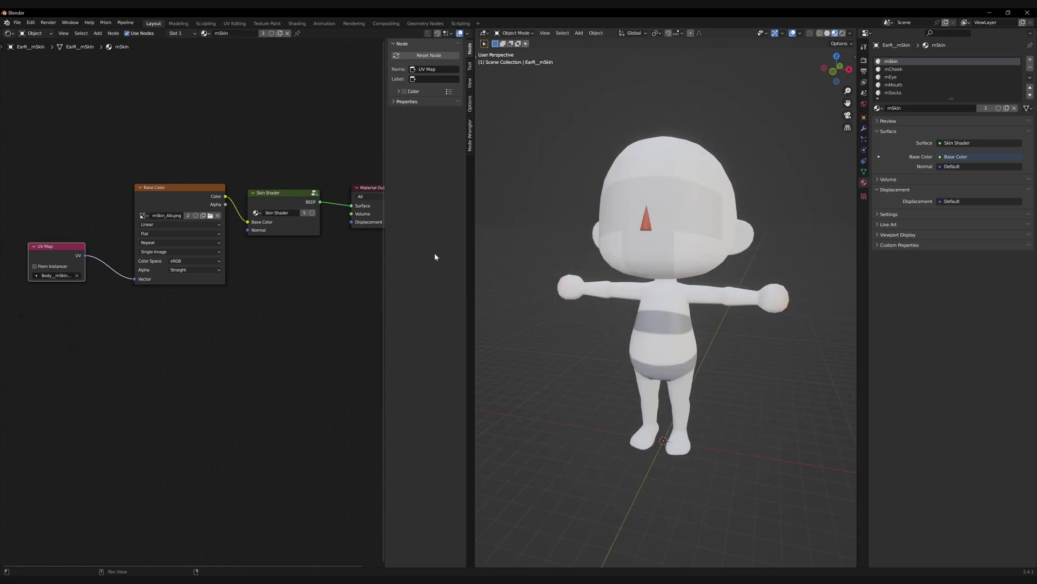
middle_drag(708, 313, 623, 332)
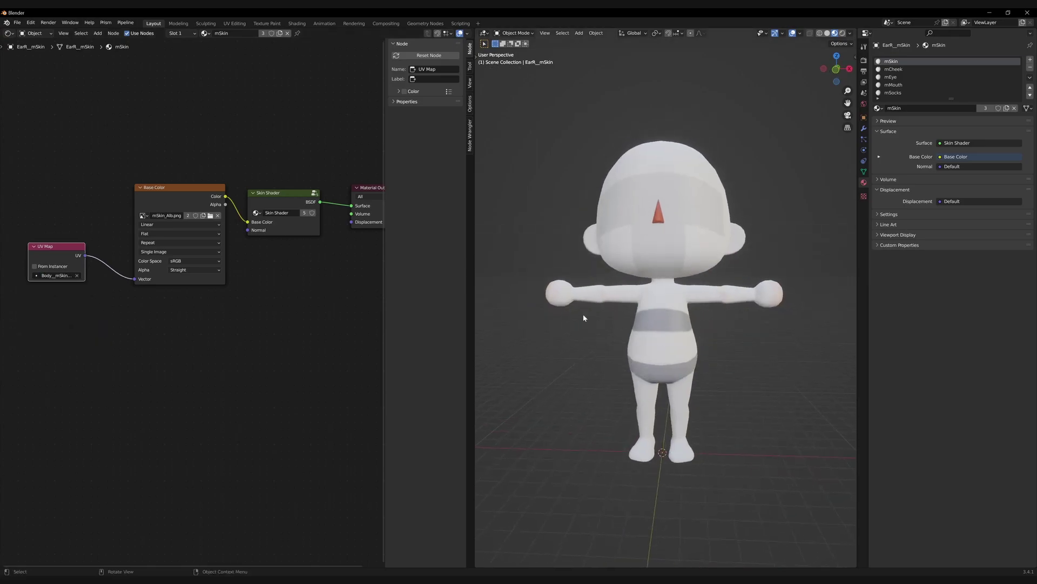
middle_drag(240, 288, 201, 294)
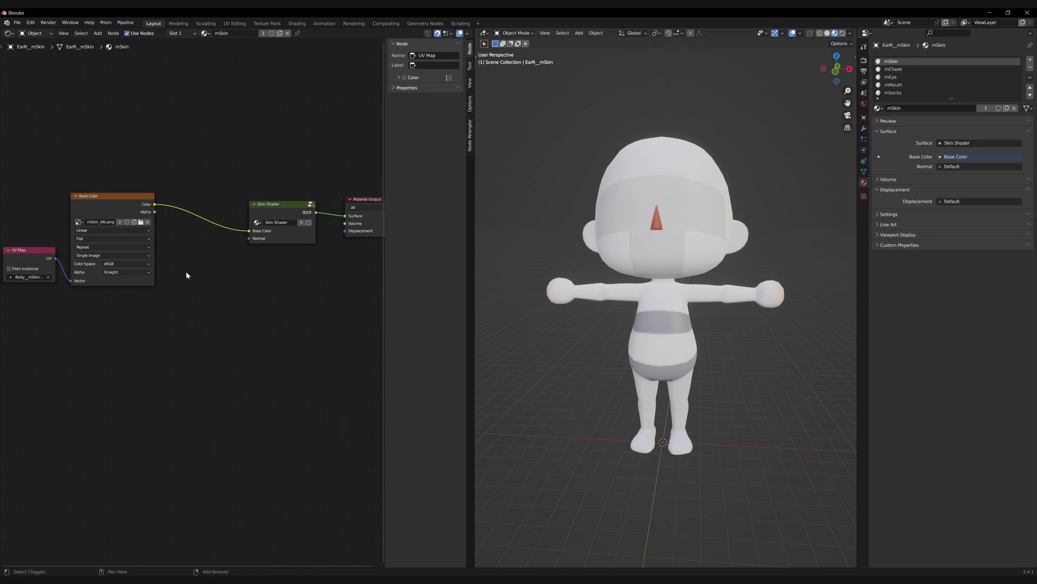
key(shift+a)
click(186, 273)
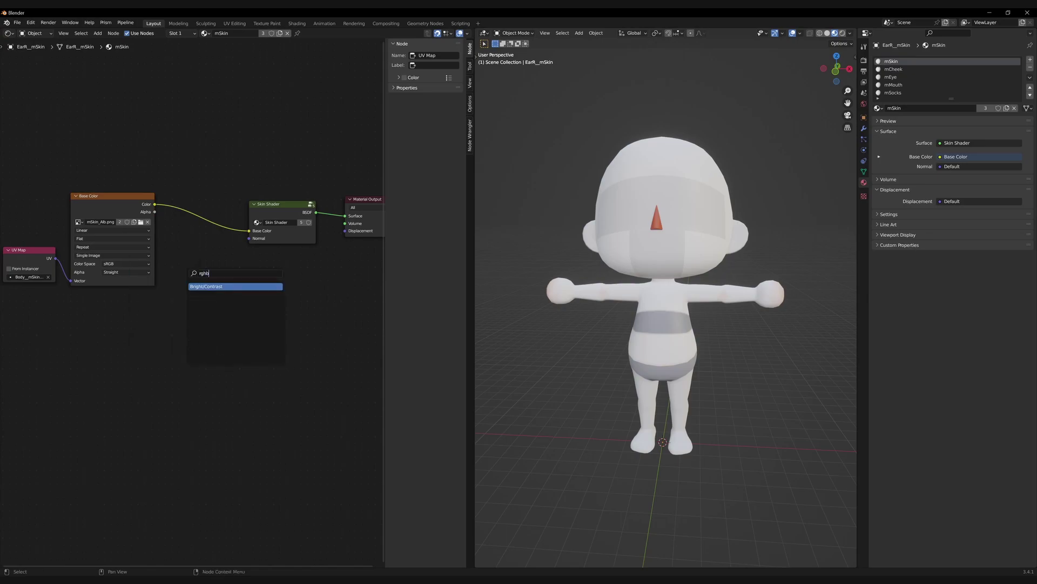
- Multiply the skin texture by an RGB colour node before the Skin Shader's Base Color
text(rgb)
key(Return)
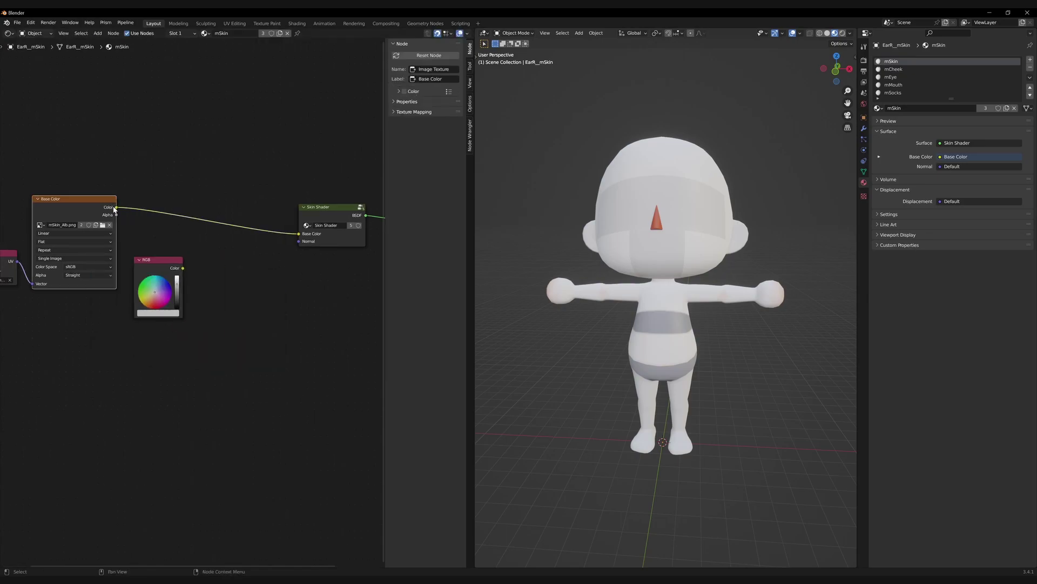
drag(116, 208, 204, 201)
text(multi)
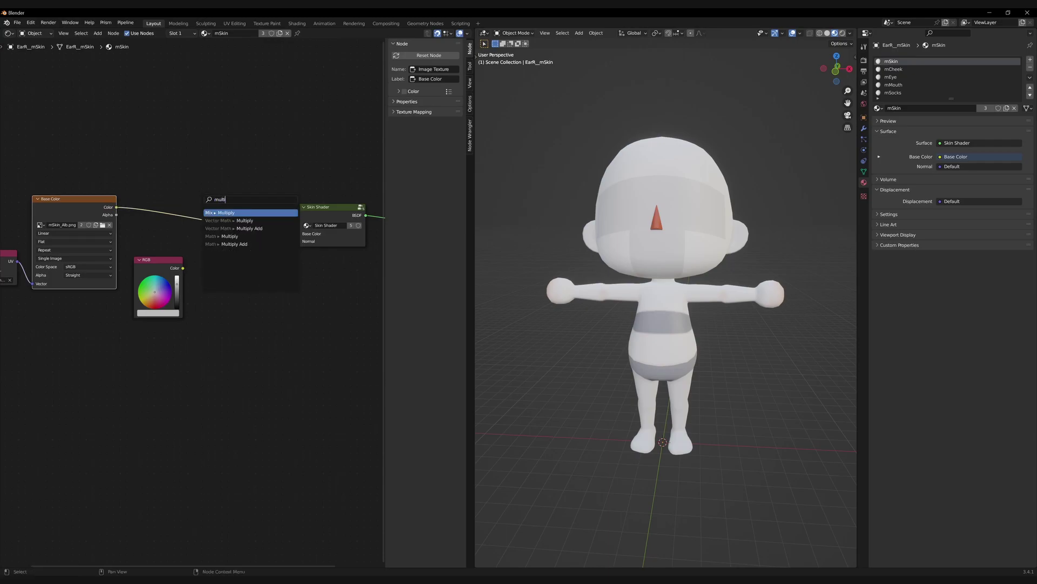
key(Return)
click(255, 220)
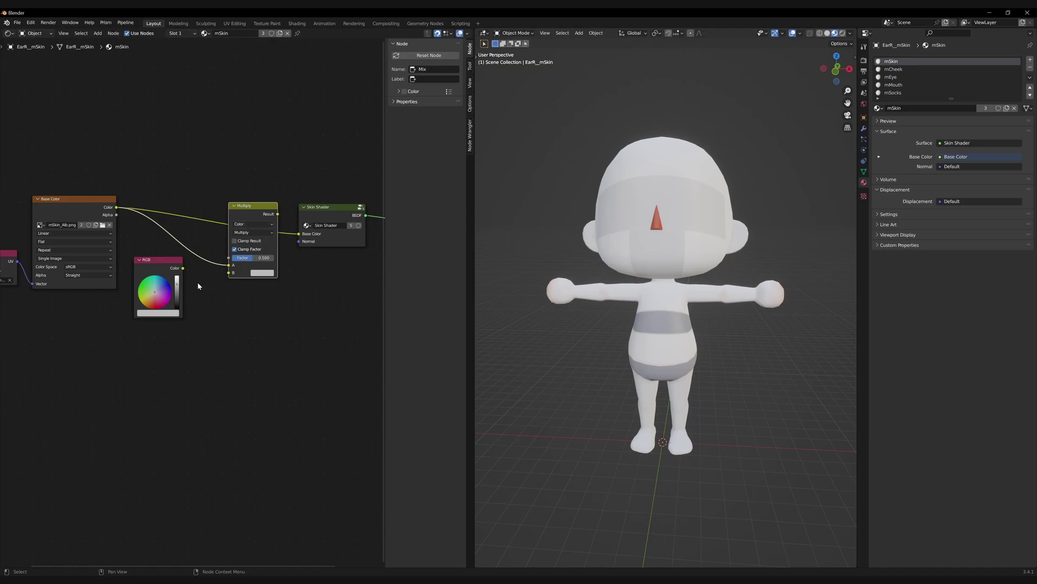
drag(182, 268, 282, 258)
click(248, 205)
drag(277, 214, 299, 233)
middle_drag(289, 236, 255, 232)
- Set the RGB node to an orange tint and group it as 'Skin'
middle_drag(528, 297, 613, 281)
scroll(121, 290, up, 5)
middle_drag(120, 290, 161, 291)
mouse_move(160, 292)
mouse_down()
mouse_move(145, 309)
mouse_move(152, 303)
mouse_up()
scroll(204, 284, down, 2)
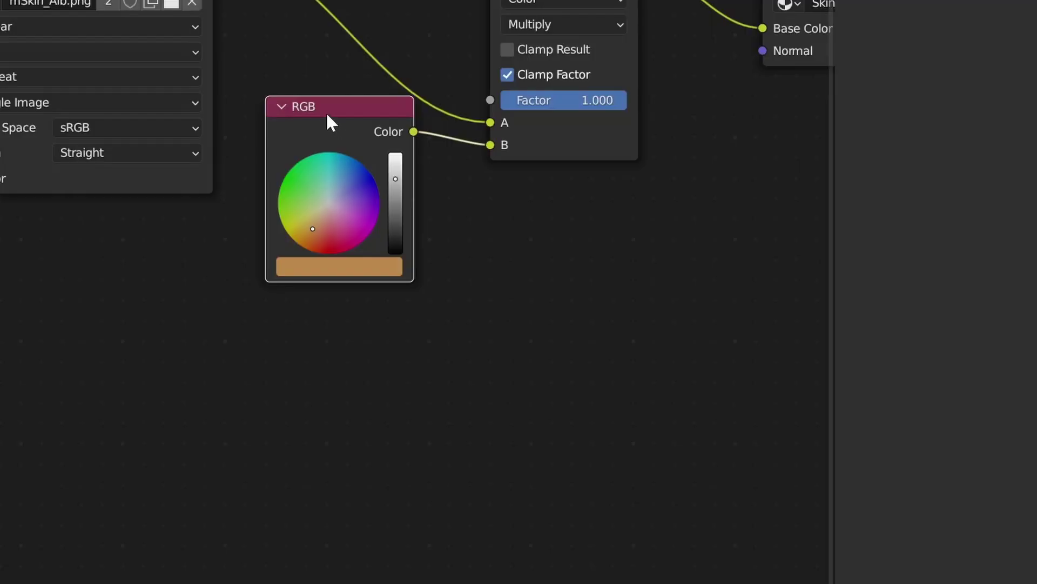
key(ctrl+g)
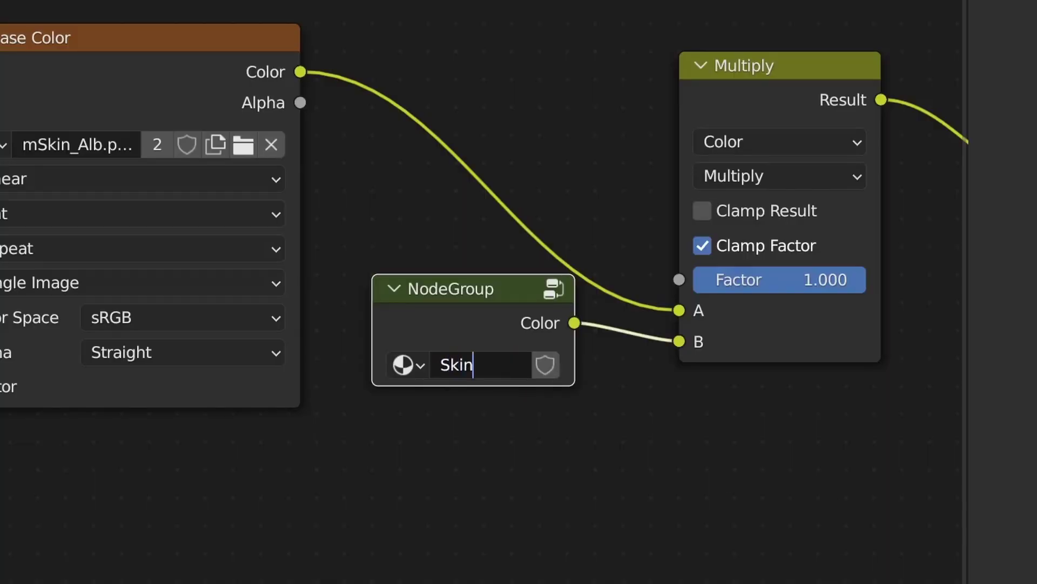
key(Return)
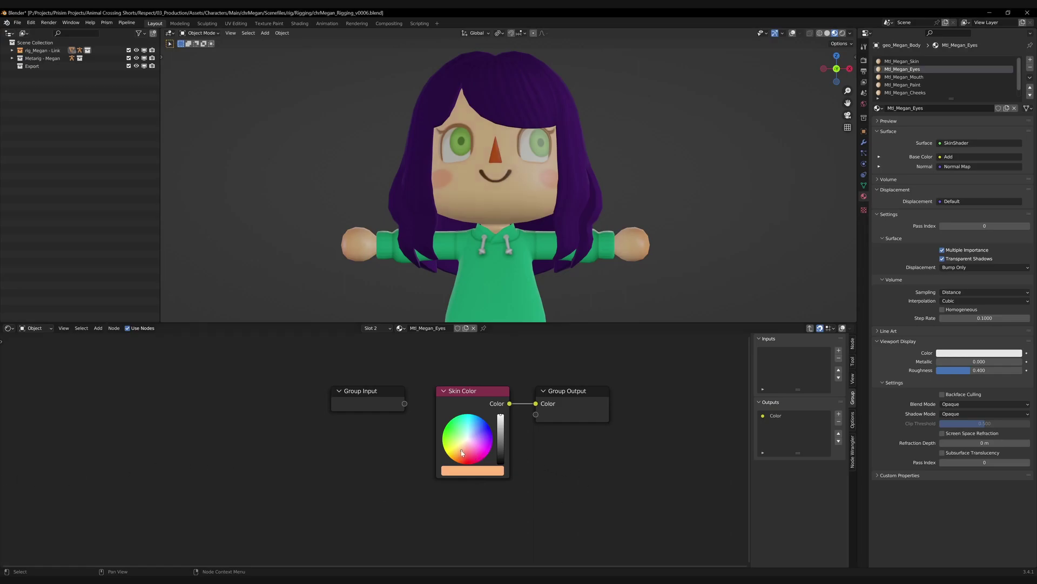
mouse_move(472, 454)
mouse_down()
mouse_move(468, 431)
mouse_move(457, 448)
mouse_up()
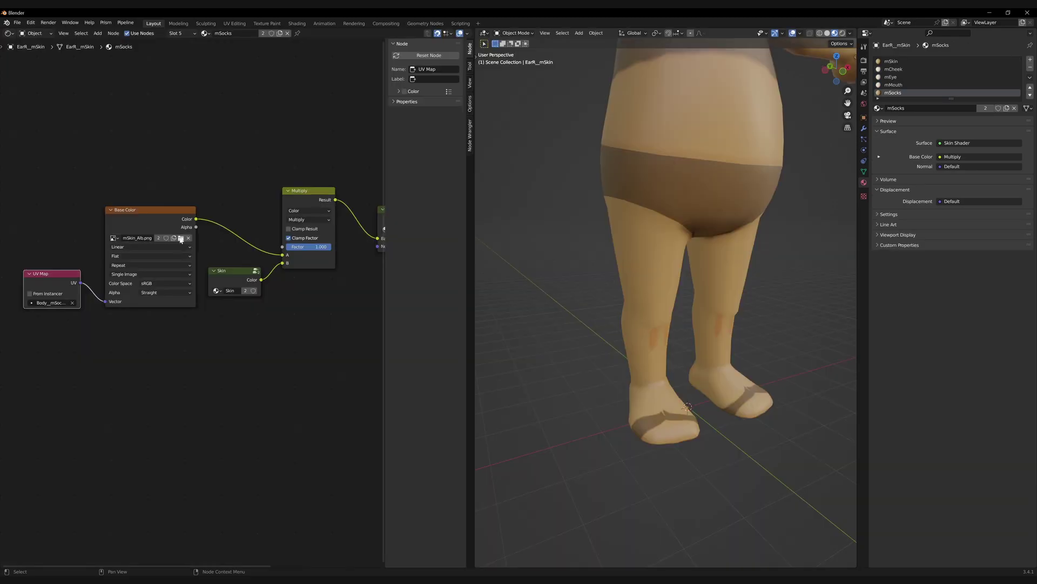
- Load mSocks_AlbOry.png into the socks image texture and check the shorts on the model
click(181, 238)
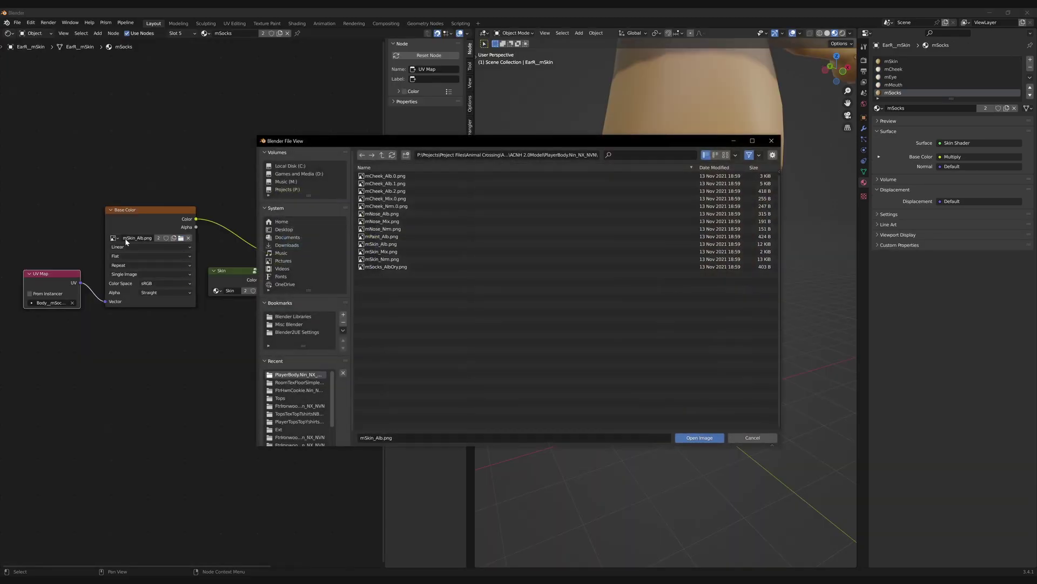
click(393, 267)
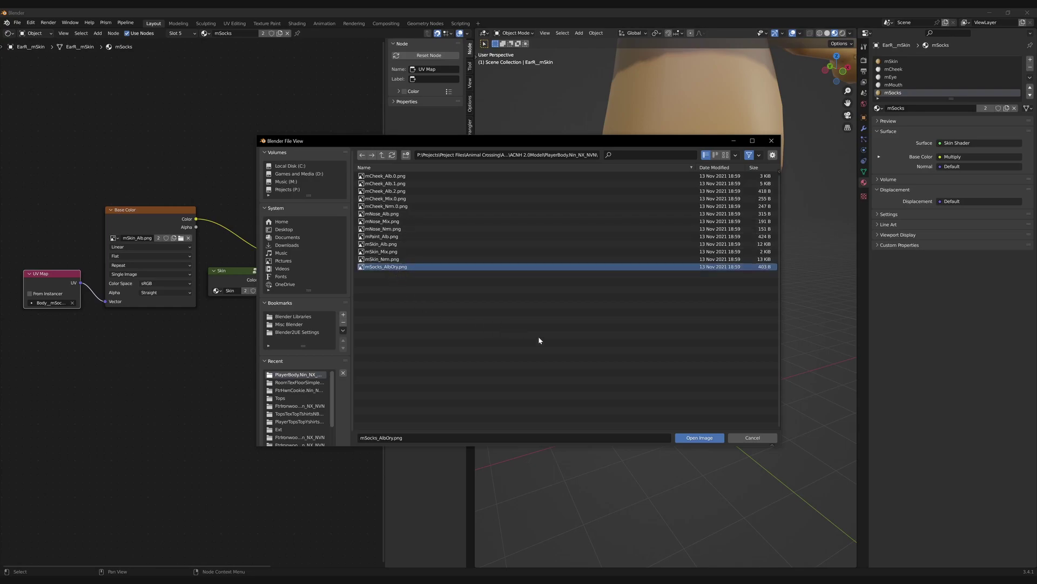
click(708, 439)
scroll(634, 335, up, 4)
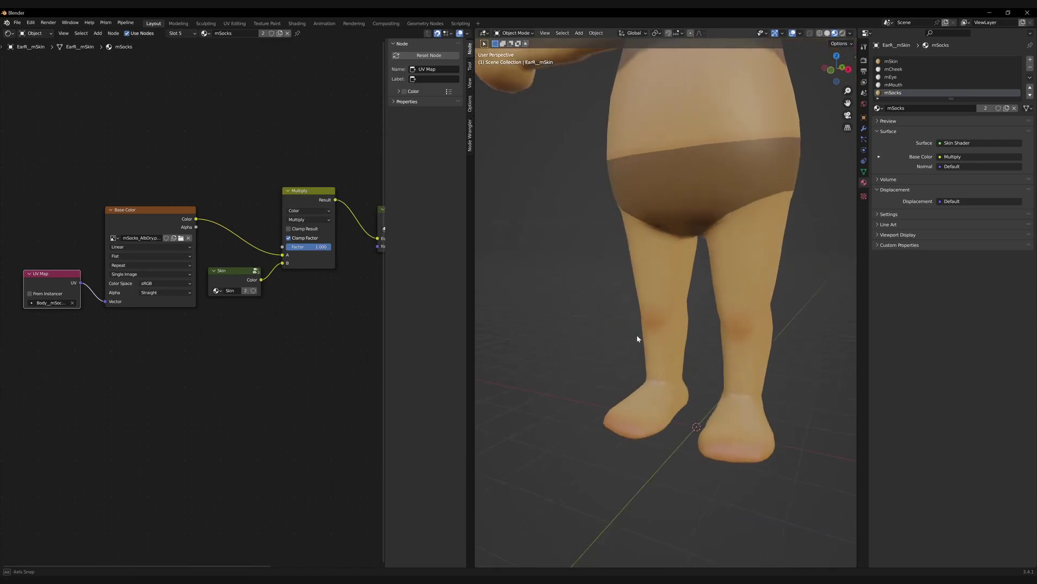
scroll(630, 337, down, 4)
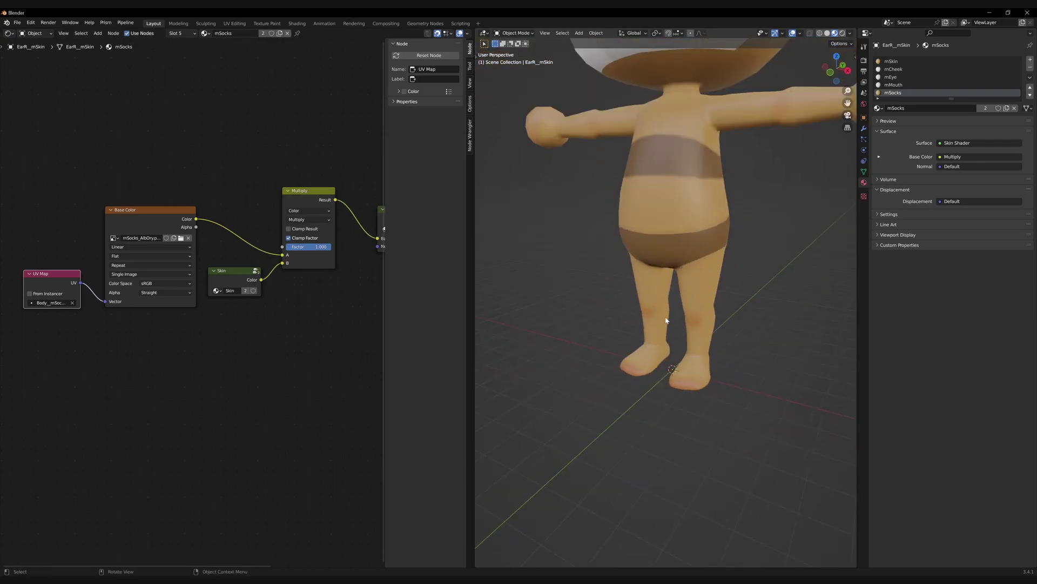
shift+middle_drag(666, 319, 688, 359)
scroll(688, 359, down, 3)
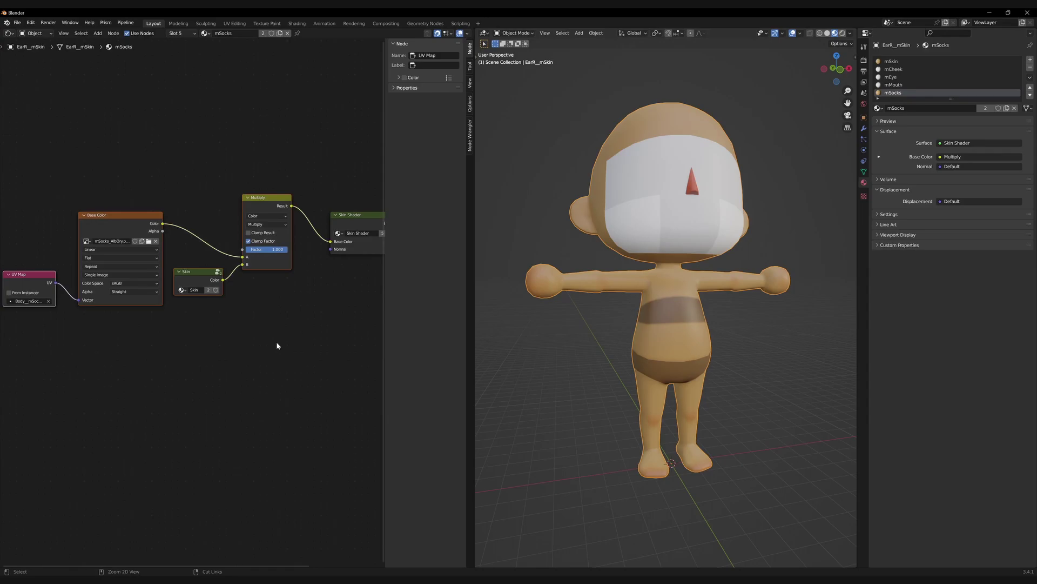
- Paste the socks texture nodes into mCheek, set the cheek UV layer, and load mCheek_Alb.0.png
key(ctrl+c)
click(894, 69)
key(ctrl+v)
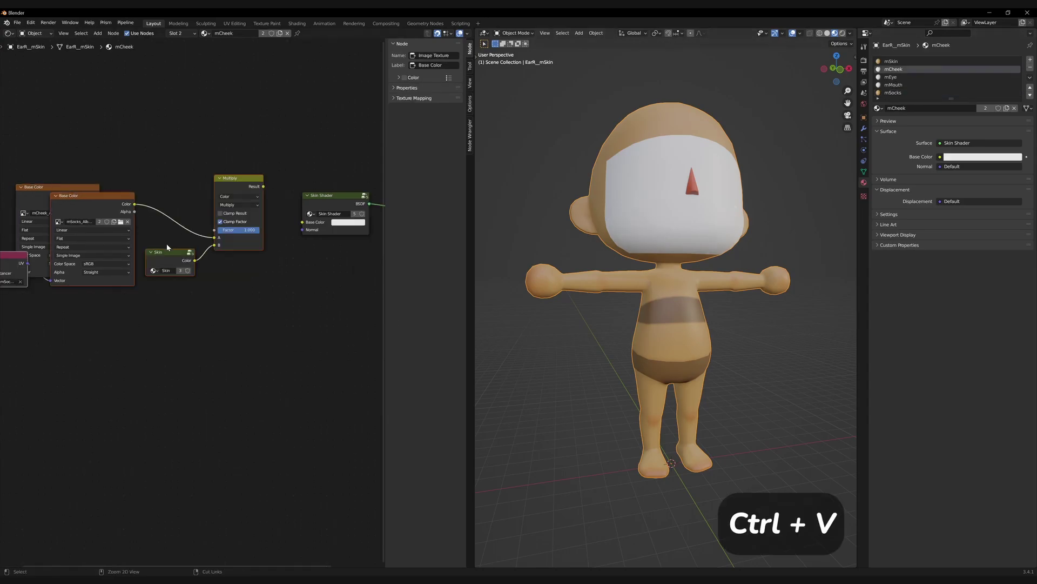
click(86, 315)
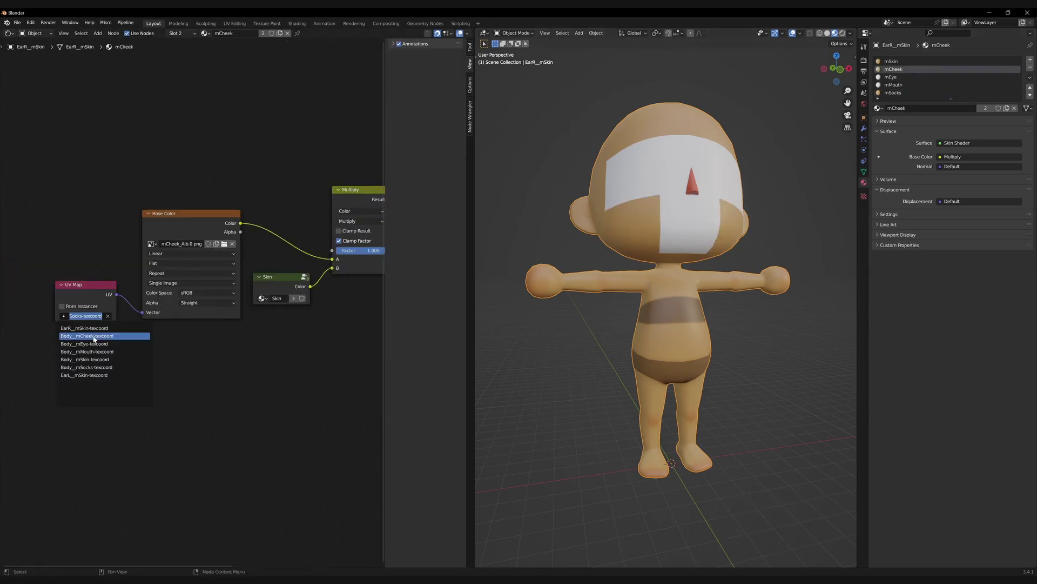
click(94, 337)
middle_drag(200, 294, 151, 309)
key(ctrl+z)
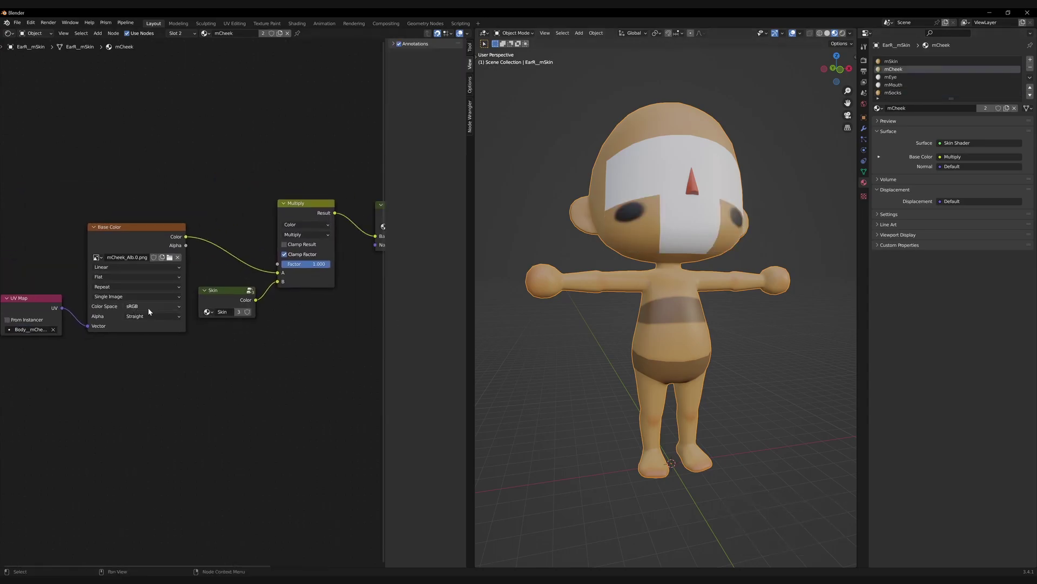
click(192, 237)
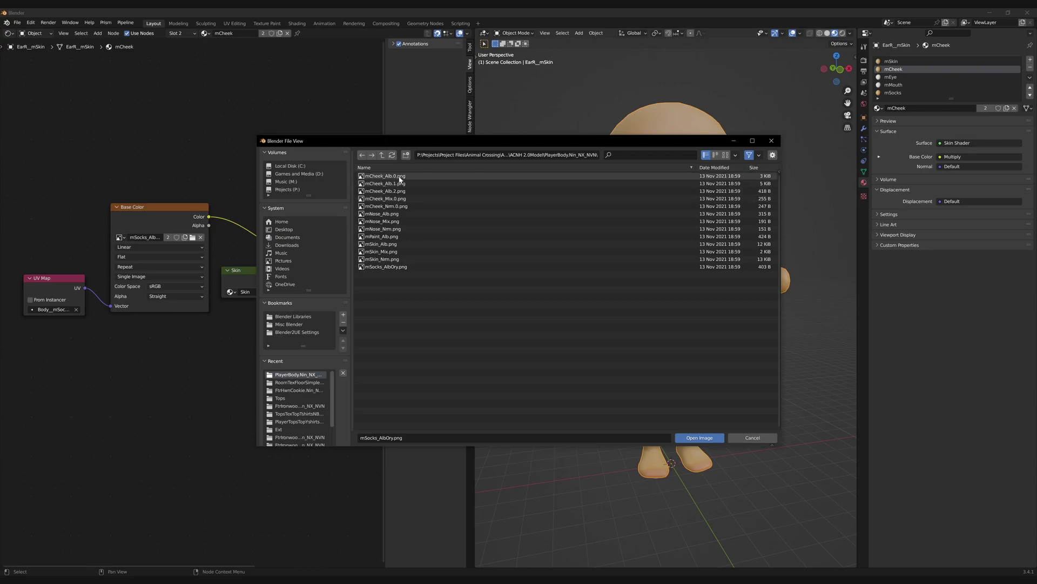
click(399, 175)
click(700, 437)
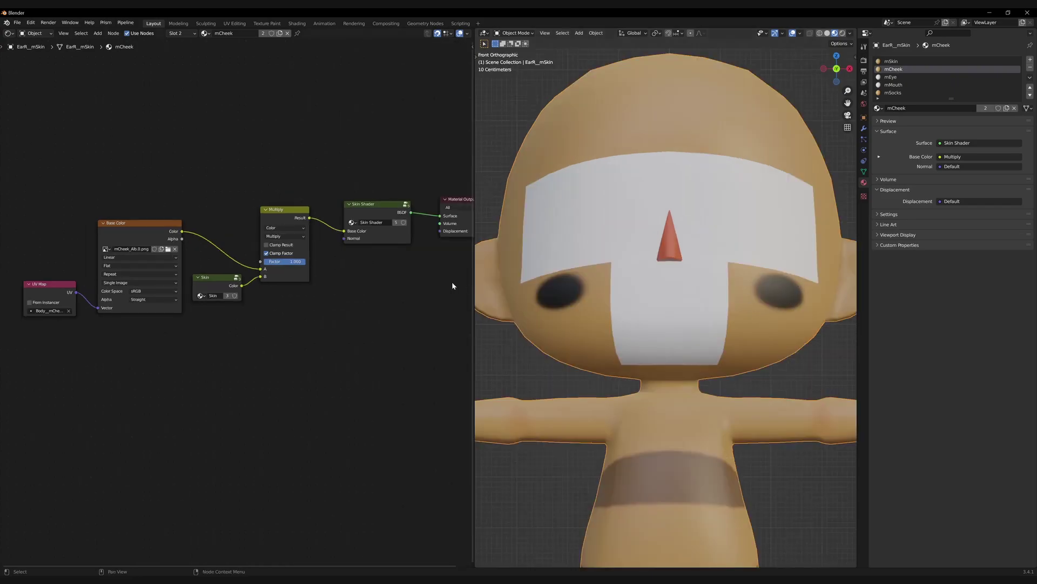
scroll(238, 302, up, 1)
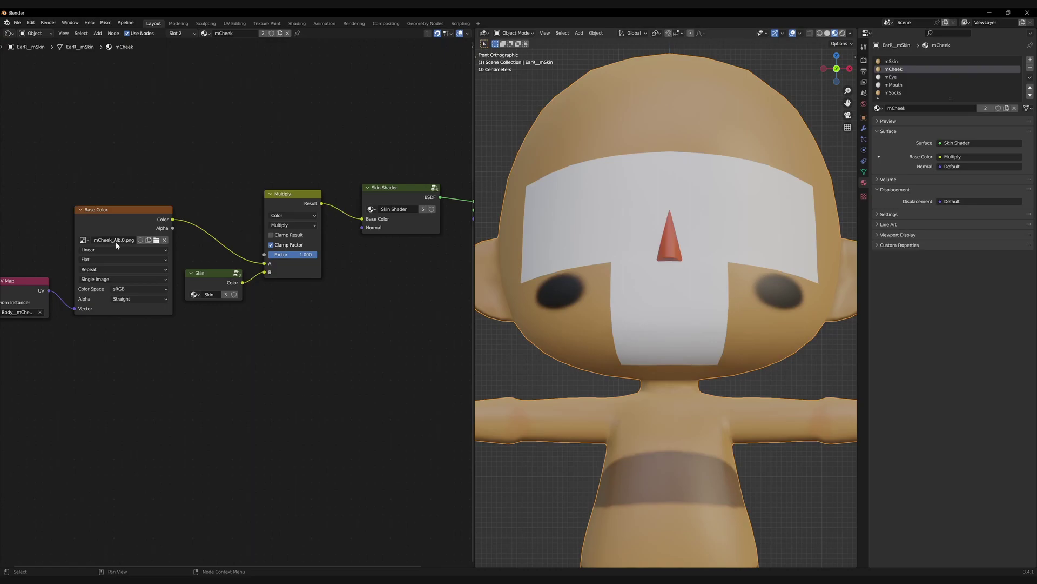
- Use the cheek texture as a Mix factor blending Skin colour with pink blush
drag(172, 218, 269, 257)
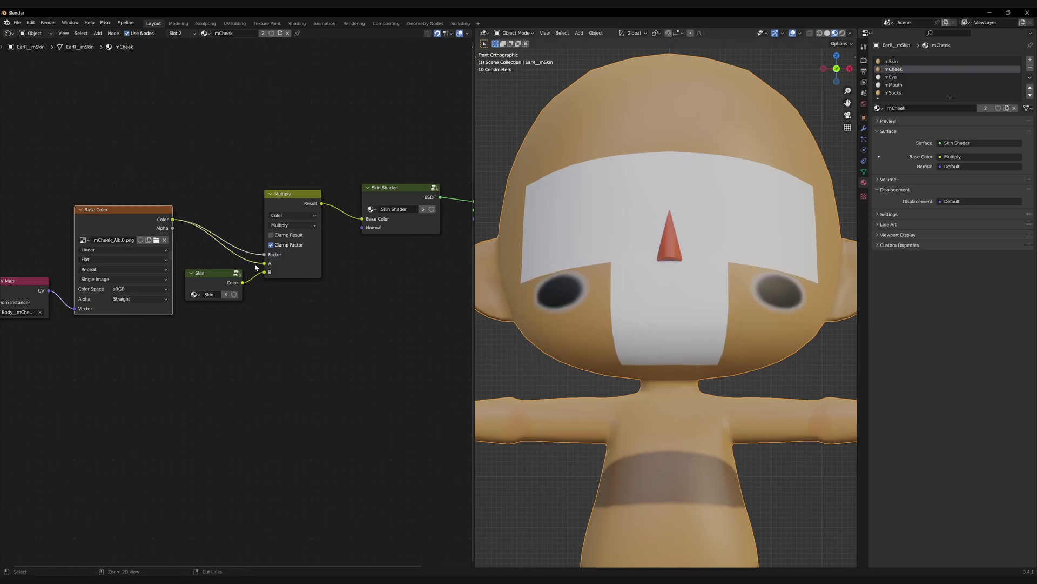
ctrl+right_drag(259, 262, 259, 273)
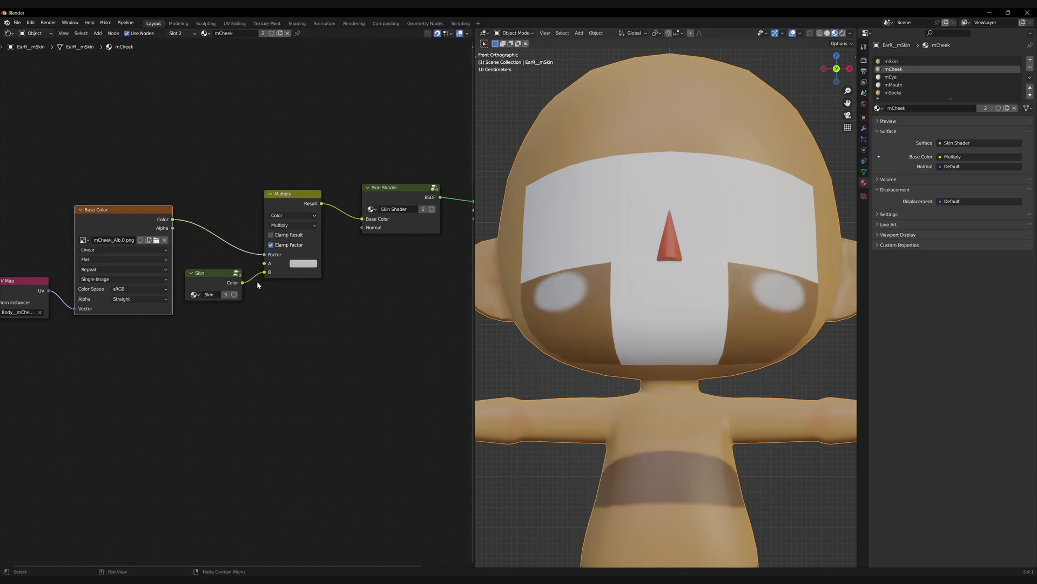
click(288, 225)
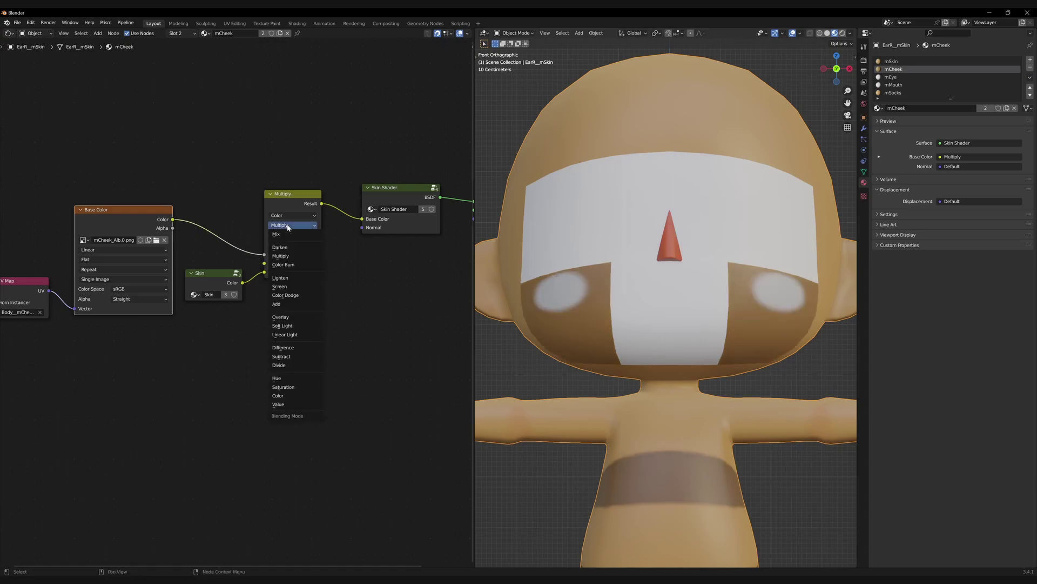
click(288, 236)
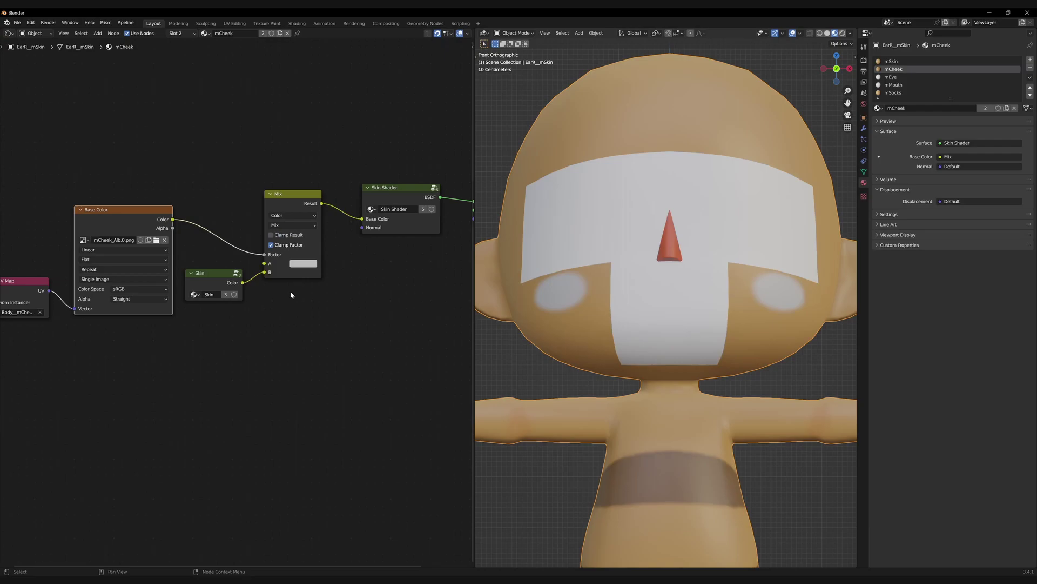
click(306, 265)
mouse_move(323, 195)
mouse_down()
mouse_move(305, 168)
mouse_move(320, 190)
mouse_move(340, 190)
mouse_up()
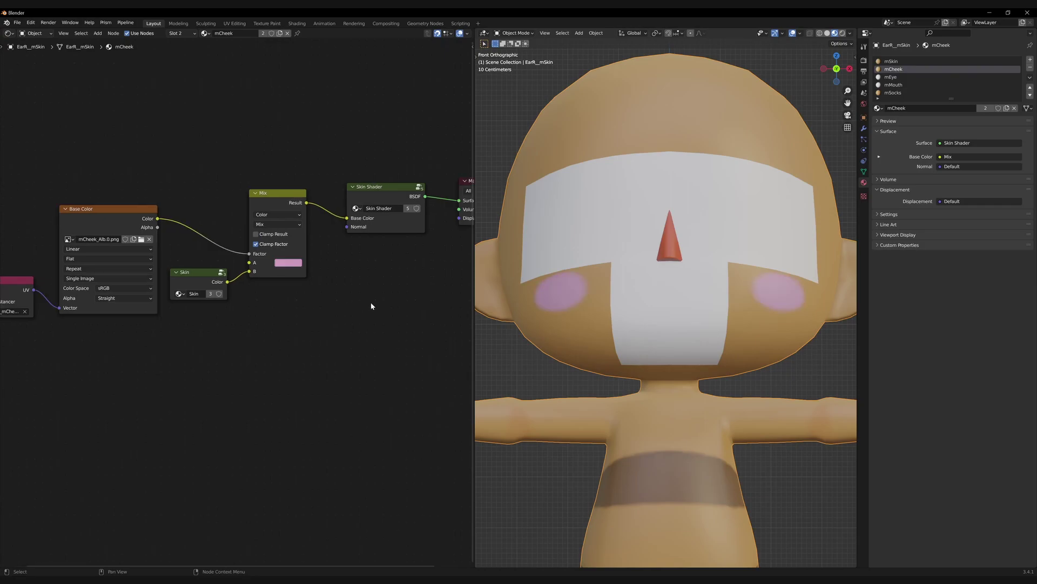
middle_drag(643, 324, 602, 314)
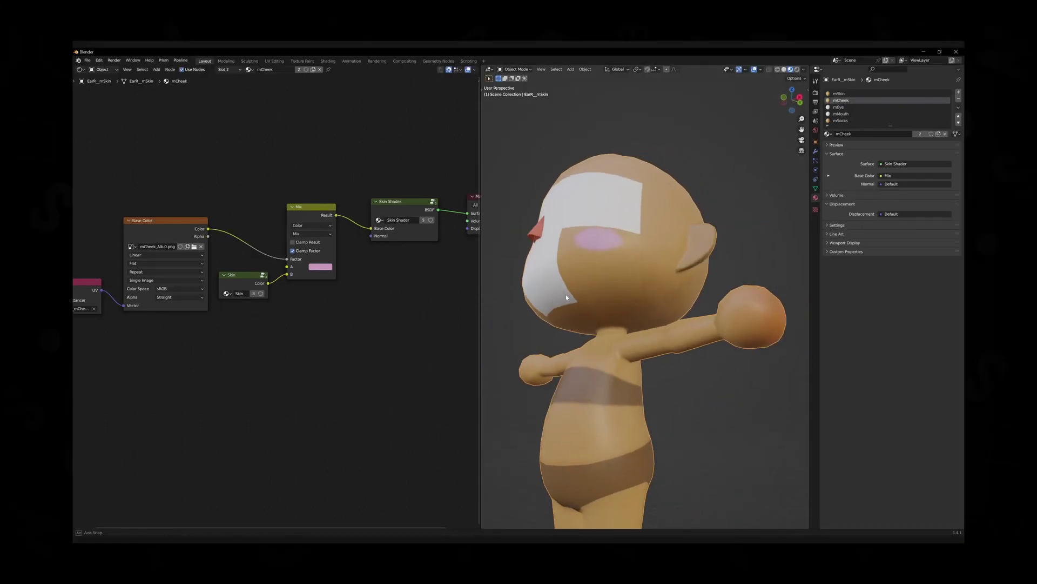
key(KP_1)
scroll(632, 287, up, 1)
scroll(633, 288, up, 1)
scroll(639, 296, up, 2)
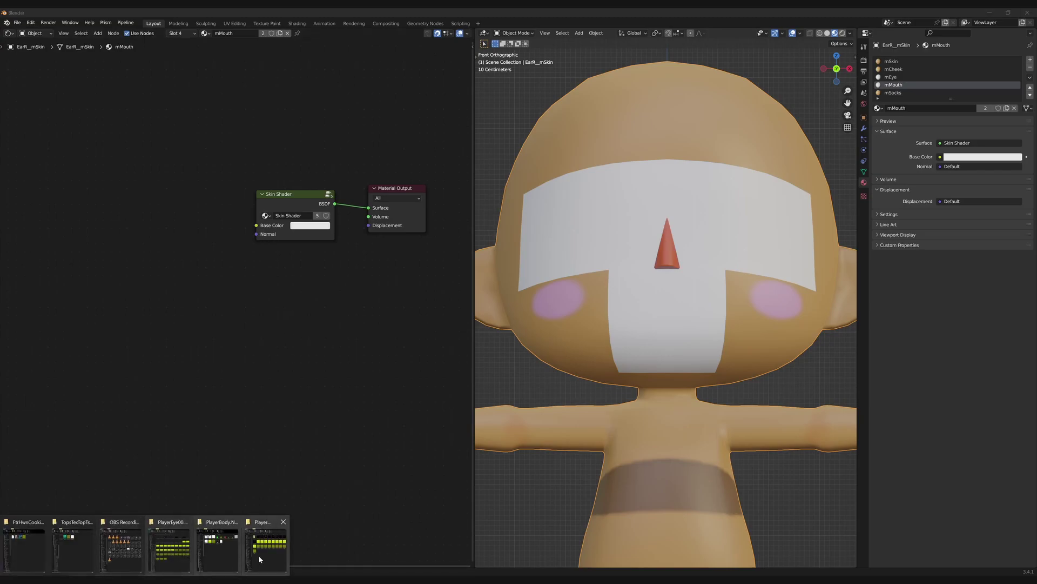
- Drag mMouth_Alb.0.png, mMouth_Mix.0.png and mMouth_Nrm.0.png from the PlayerMouth00 folder into the node editor
click(261, 554)
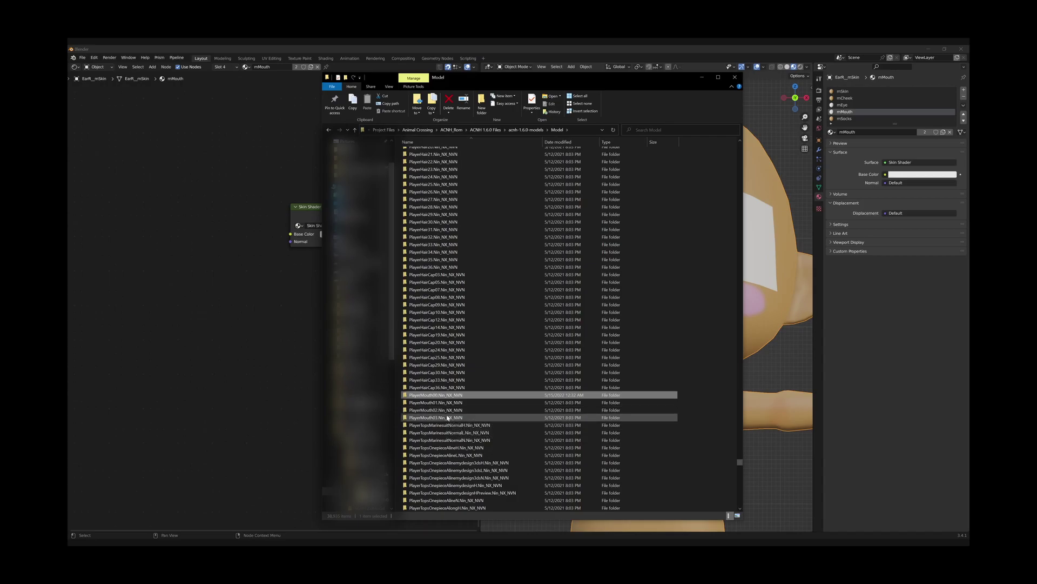
click(295, 576)
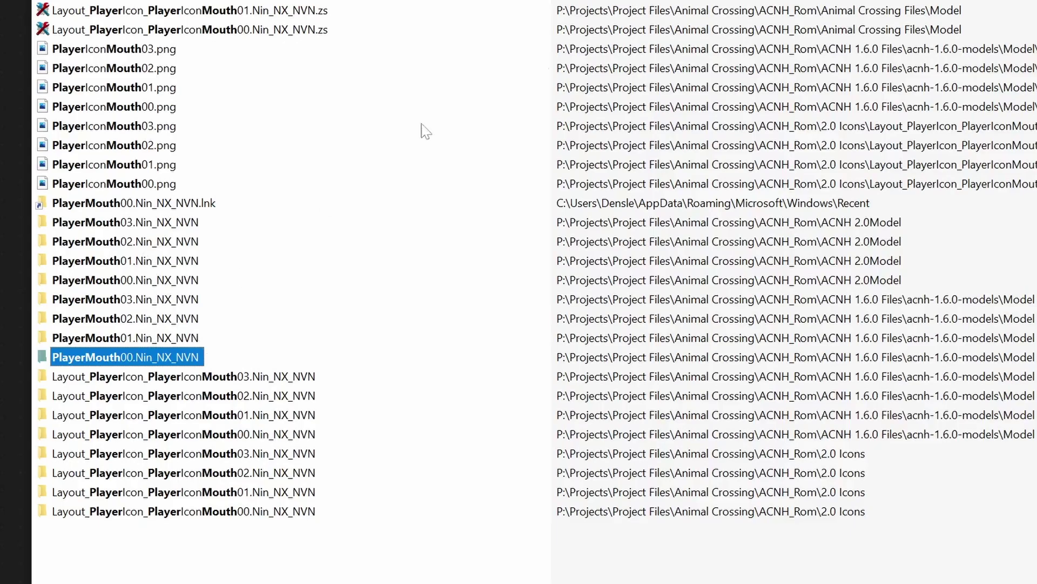
click(774, 97)
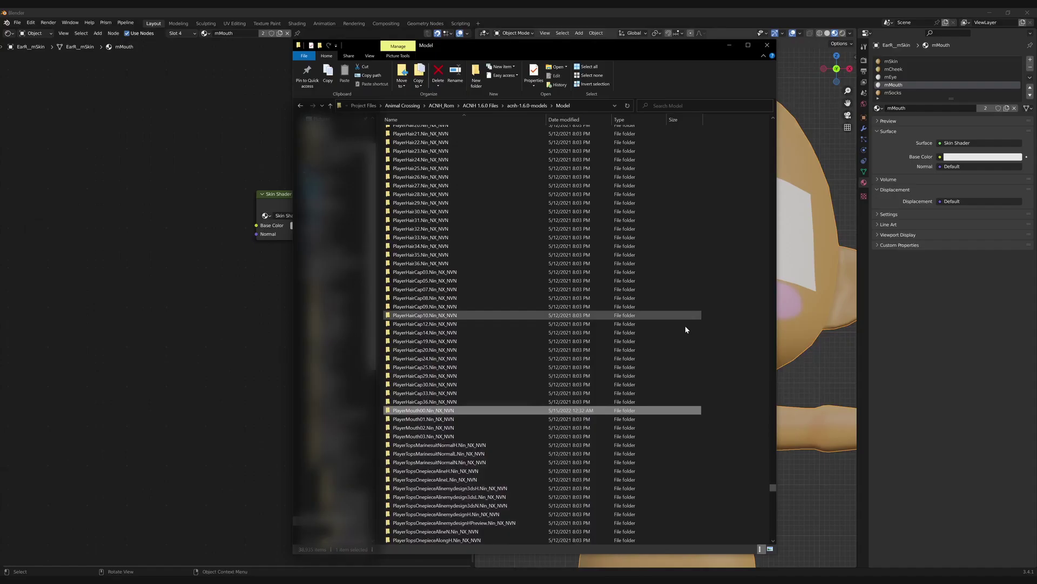
double_click(470, 412)
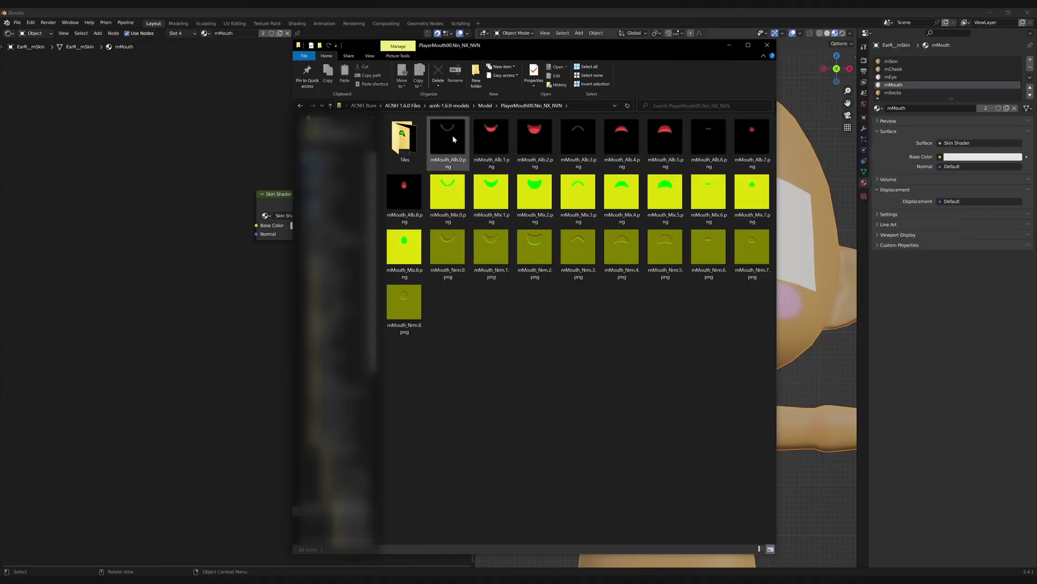
drag(452, 135, 128, 171)
drag(97, 298, 99, 300)
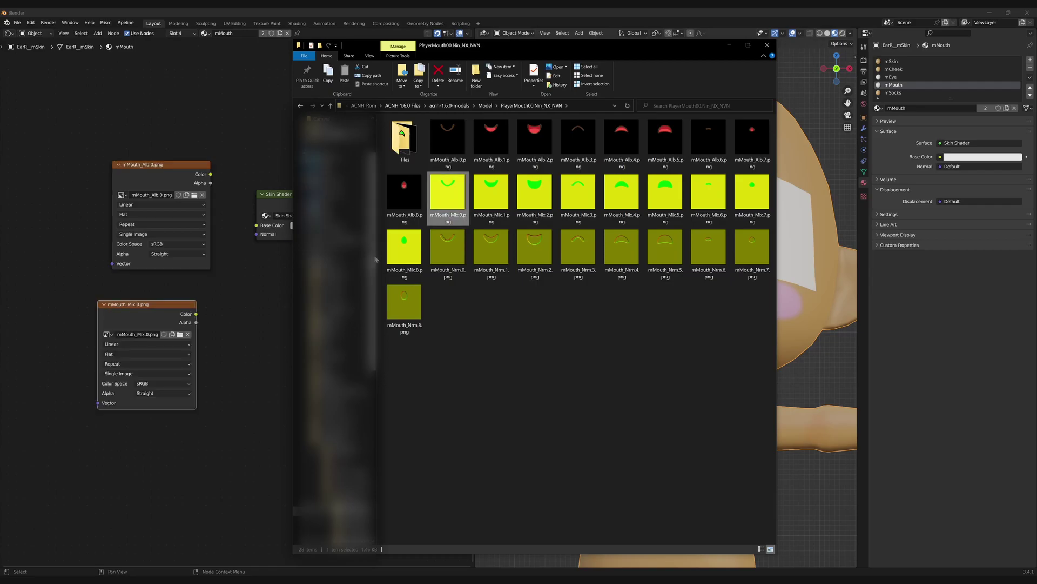
drag(448, 246, 118, 442)
drag(118, 443, 118, 442)
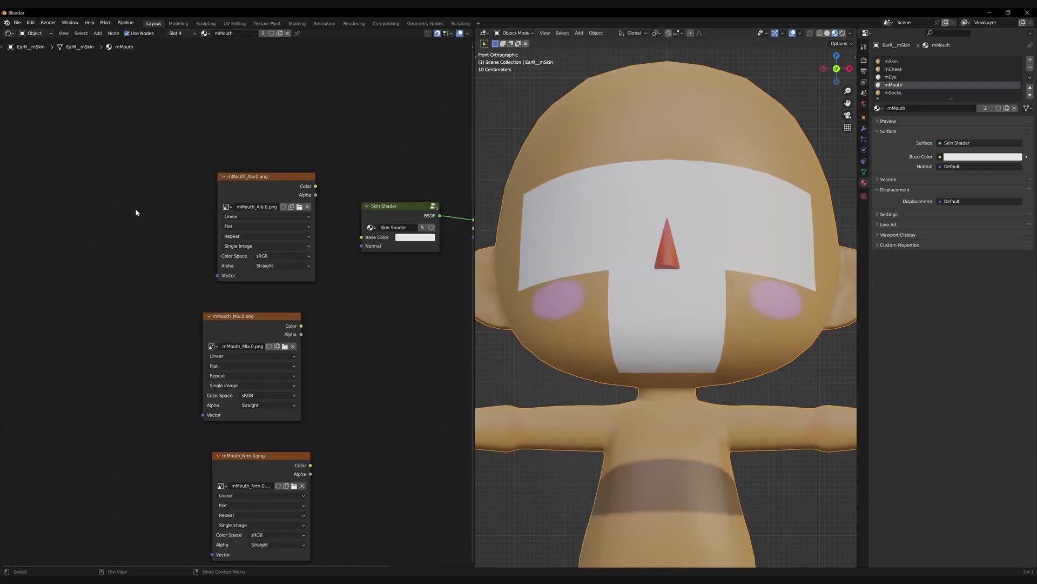
- Box-select the three mouth image nodes, move them left and stack them in a column
drag(136, 213, 251, 468)
drag(279, 193, 103, 156)
click(89, 283)
drag(89, 283, 105, 260)
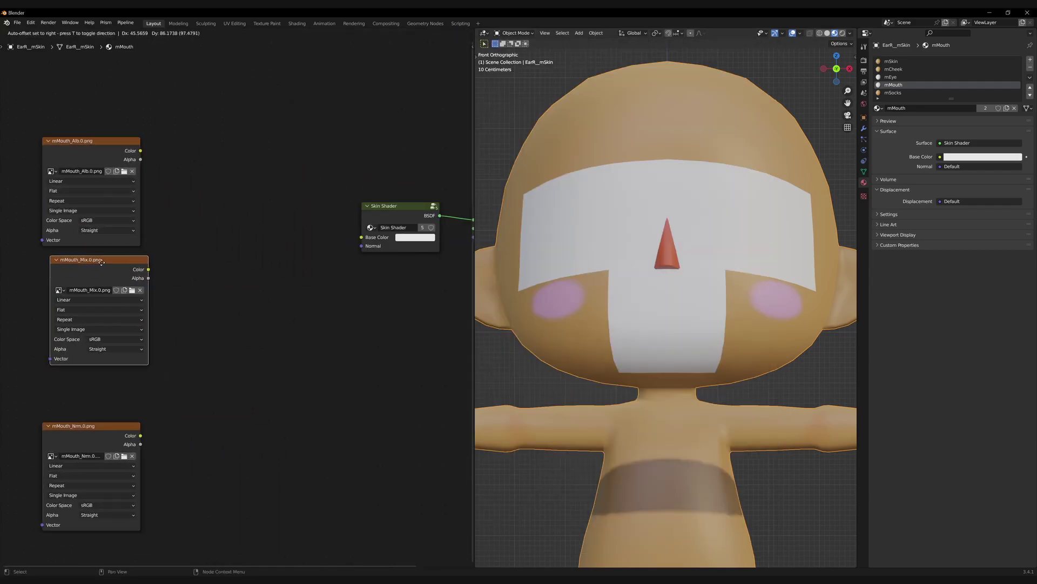
- Add a UV Map node set to the mouth's UV layer and feed it into all three image nodes
drag(104, 260, 97, 260)
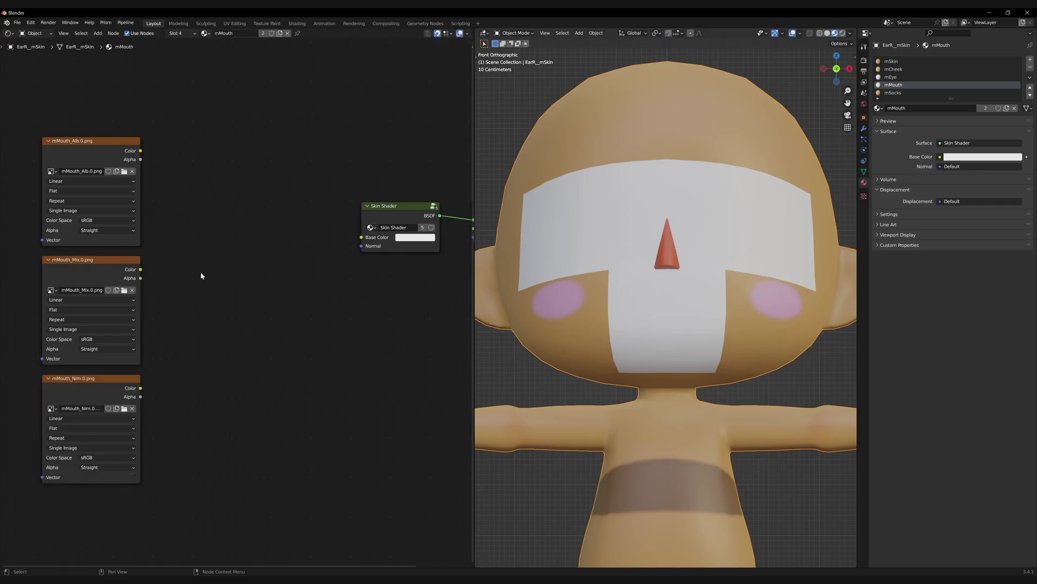
middle_drag(201, 271, 248, 266)
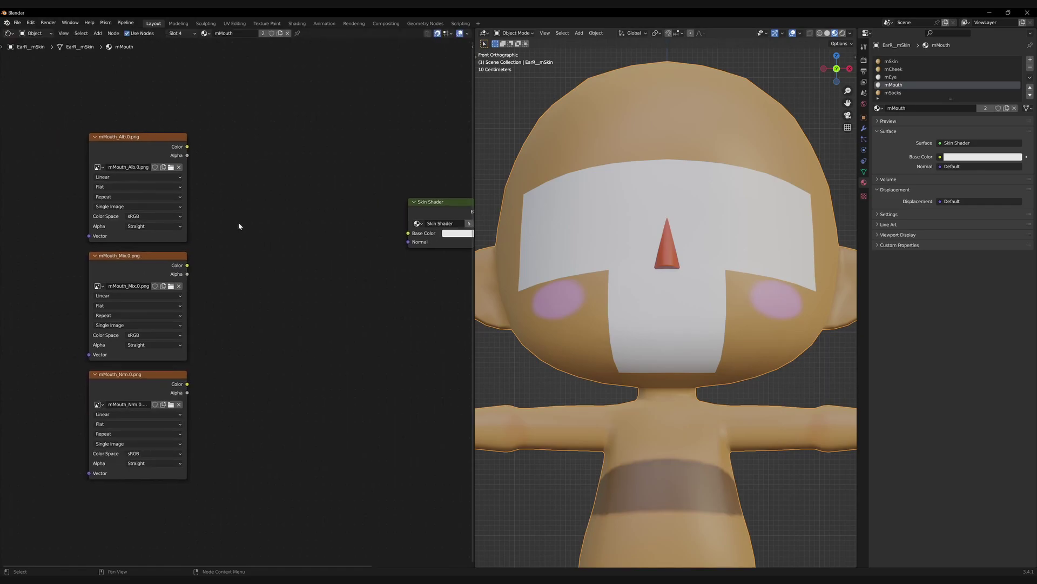
middle_drag(243, 222, 337, 221)
key(shift+a)
click(74, 266)
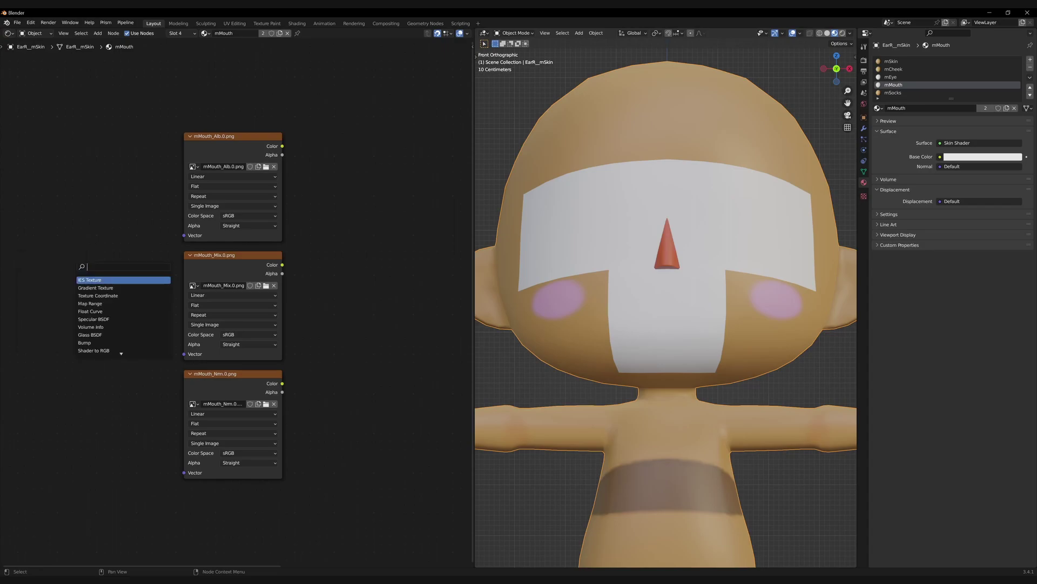
text(uv)
key(Return)
click(90, 306)
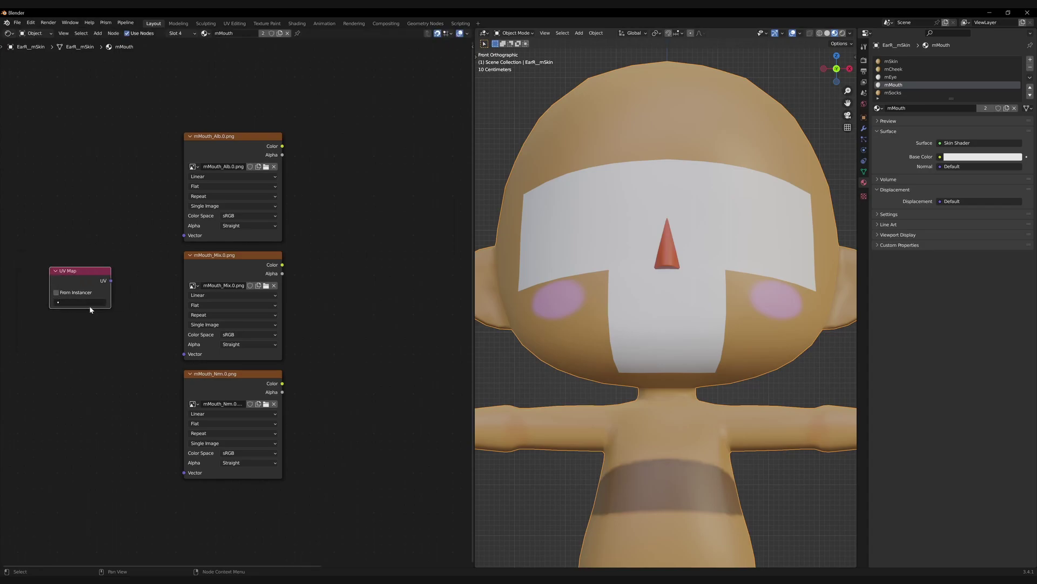
click(84, 302)
click(82, 338)
drag(110, 280, 184, 354)
drag(110, 280, 184, 472)
- Add a Mix node fed by the mouth colour, driven by mMouth_Mix's Red channel via Separate Color
middle_drag(155, 300, 21, 297)
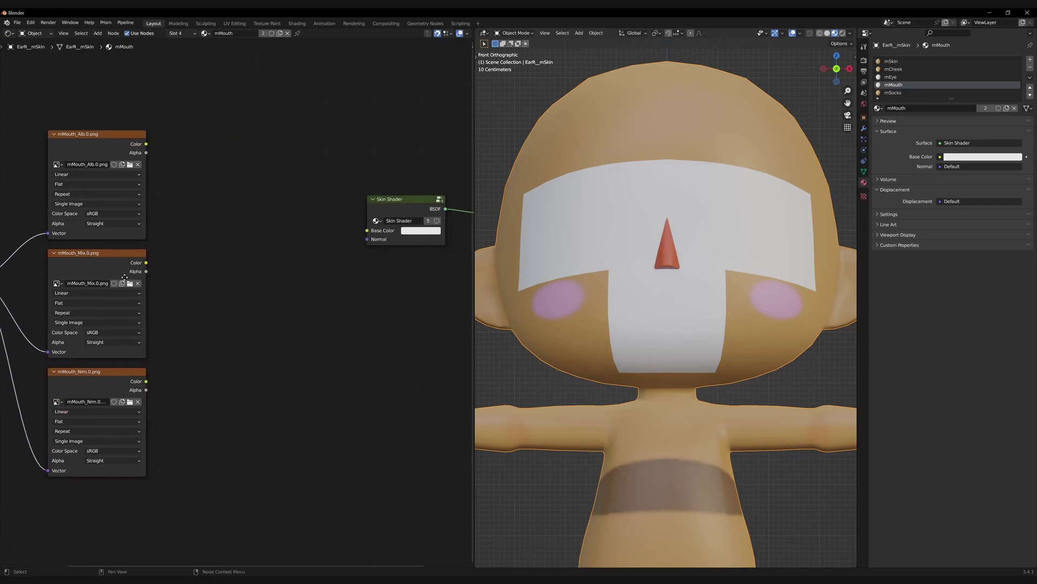
key(shift+a)
text(mix)
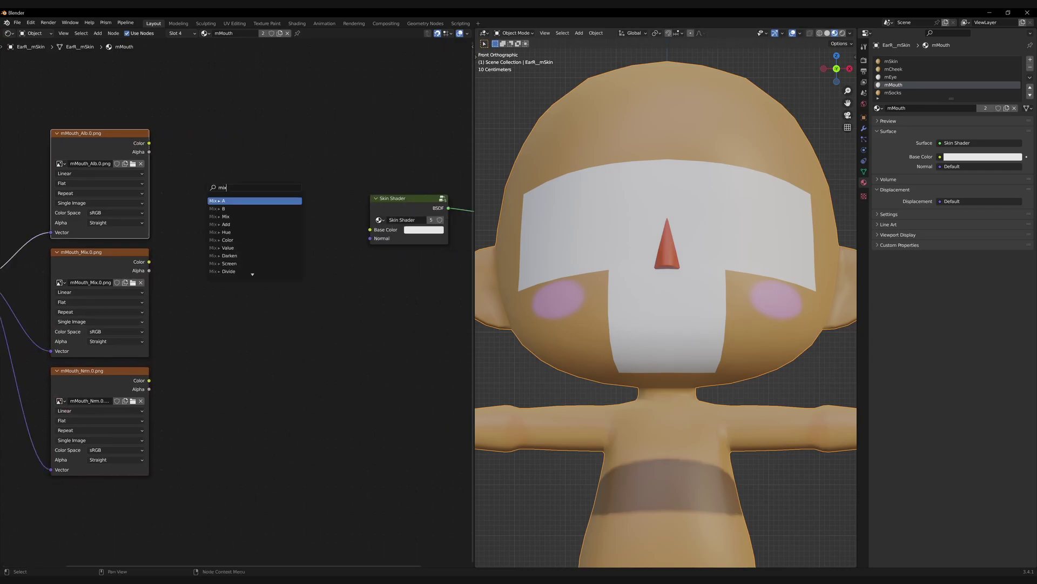
key(Return)
click(249, 155)
key(shift+a)
click(178, 267)
text(se)
key(Down)
key(Return)
click(195, 268)
alt+right_drag(103, 262, 218, 282)
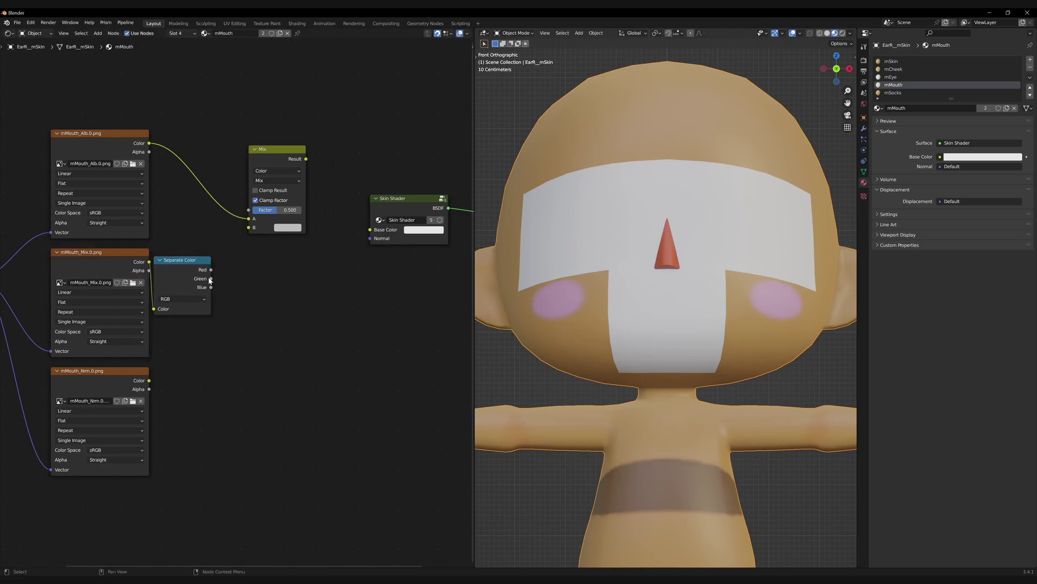
drag(218, 267, 260, 220)
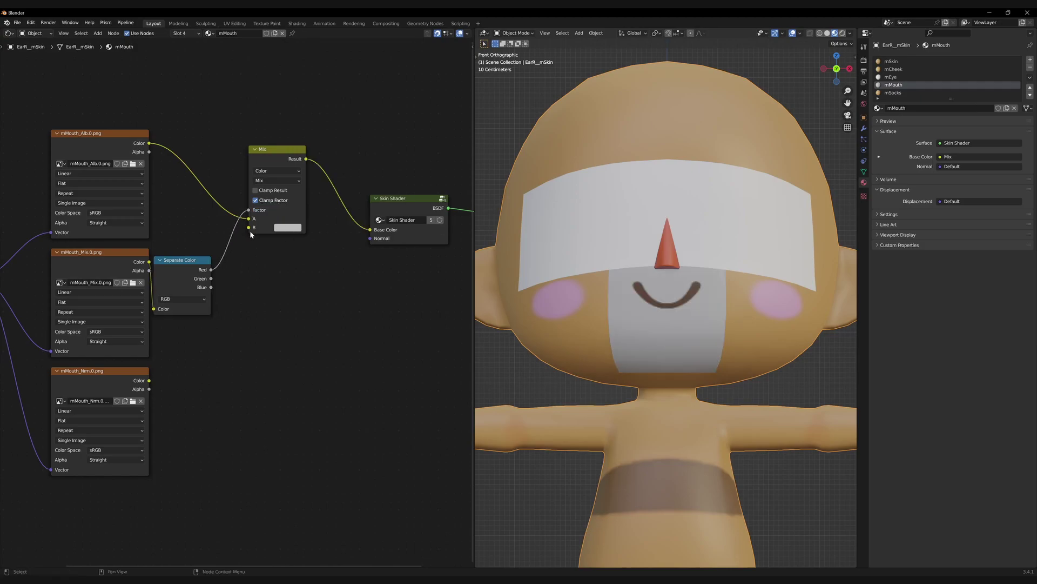
- Add the Skin group node and drop it onto the link into the Mix node's B input
key(shift+a)
text(skin)
key(Return)
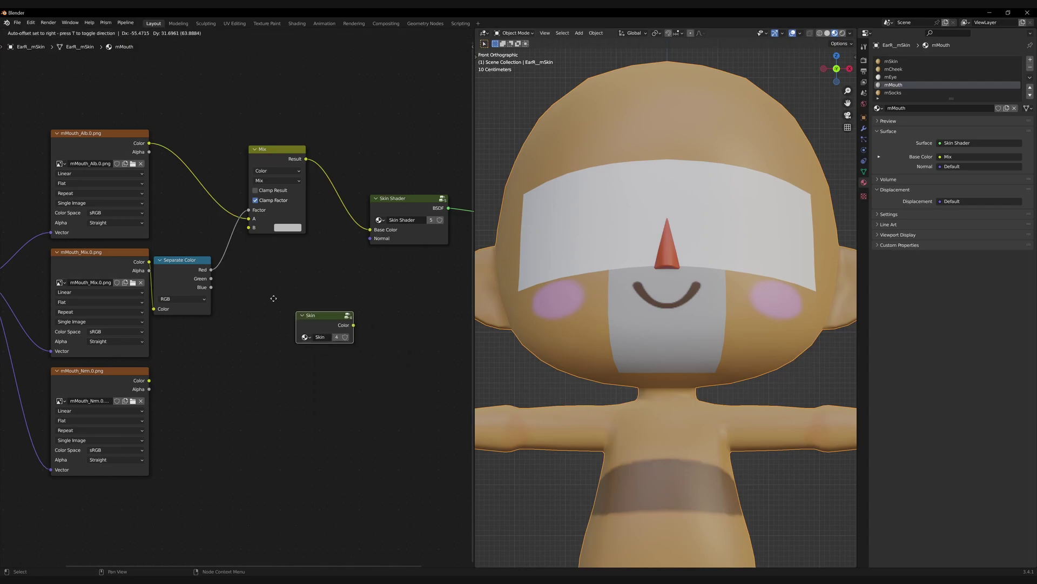
click(189, 223)
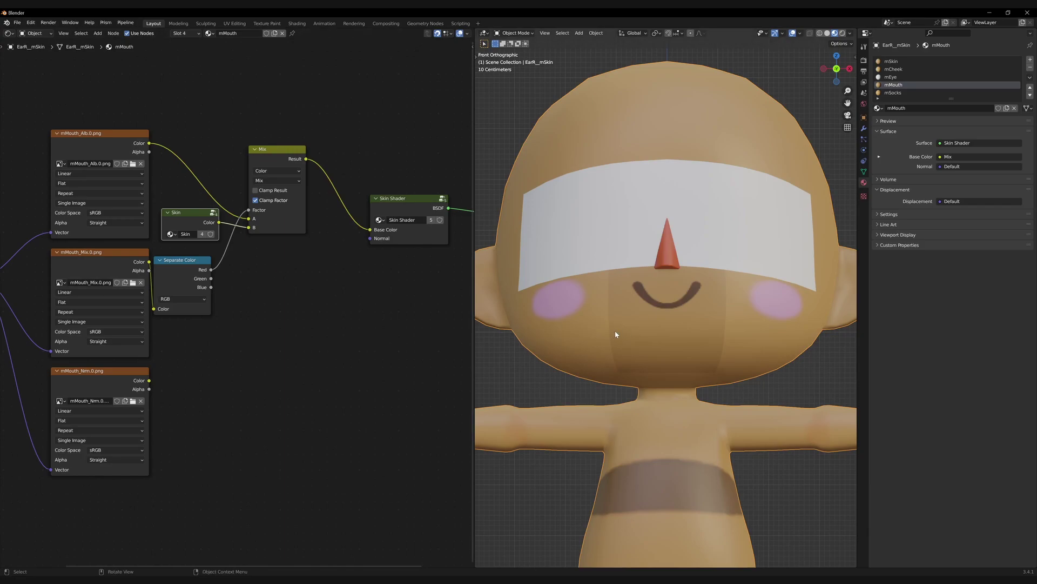
- Set mMouth_Nrm to Non-Color and route its green channel through Separate Color into Combine Color with Blue 1
ctrl+scroll(144, 450, up, 2)
click(201, 372)
key(shift+a)
click(206, 384)
text(sep)
key(Return)
click(195, 404)
key(shift+a)
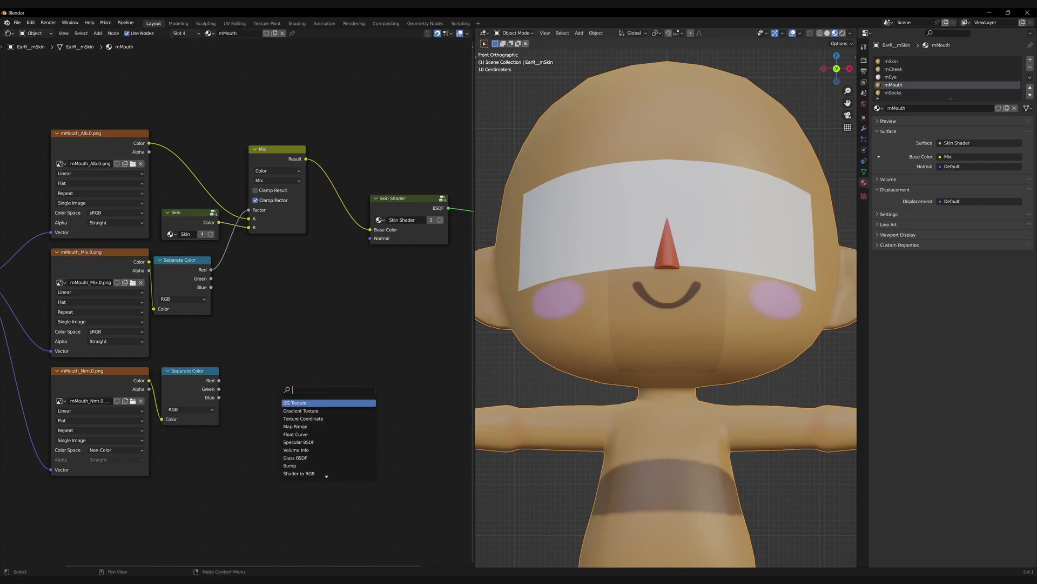
text(comb)
alt+right_drag(562, 204, 726, 259)
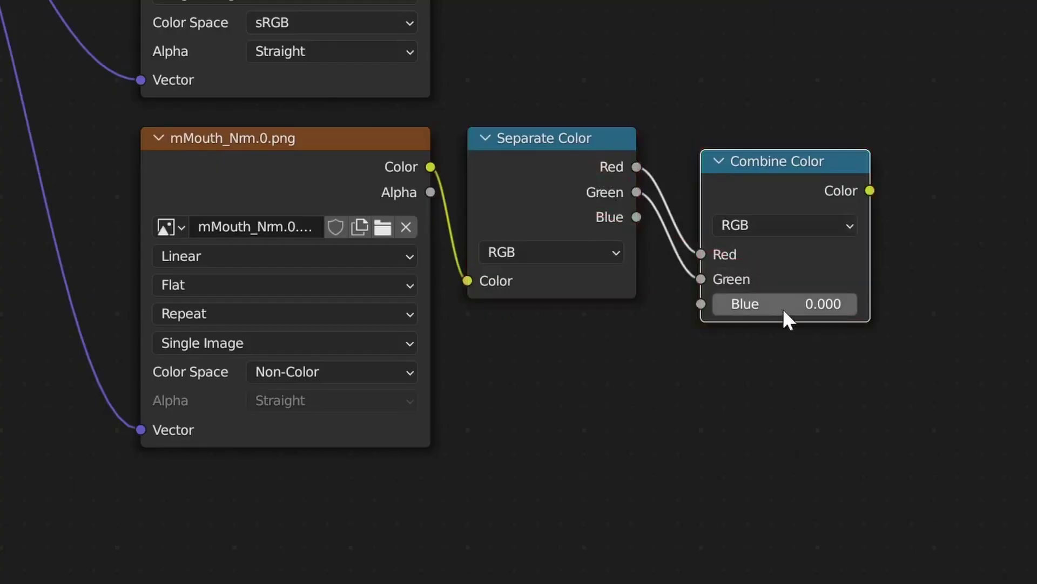
click(783, 308)
text(1)
key(Return)
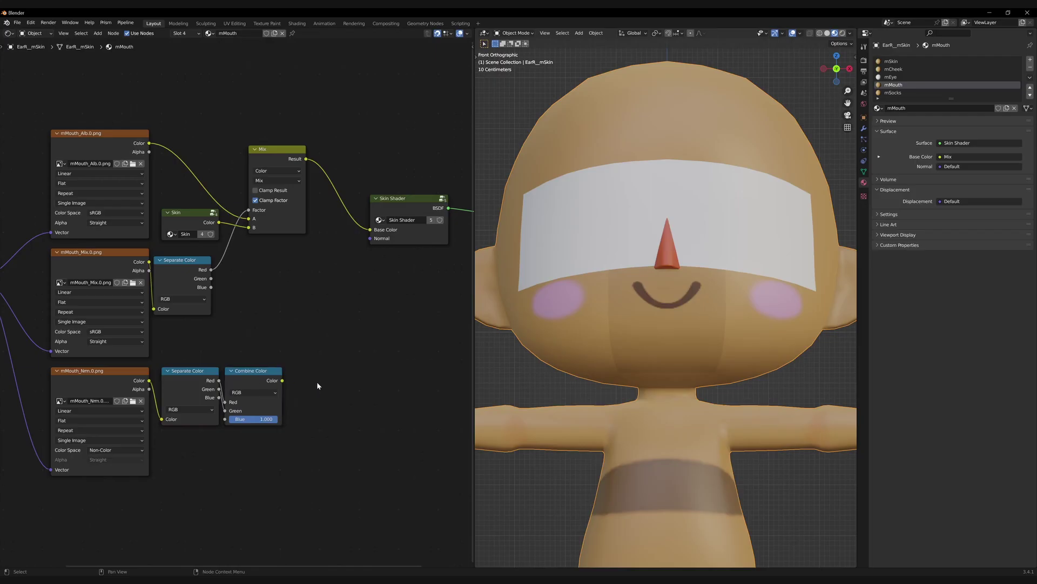
- Add a Normal Map node from Combine Color into the Skin Shader's Normal input
key(shift+a)
text(norm)
key(Down)
key(Return)
click(329, 399)
alt+right_drag(238, 388, 328, 401)
drag(321, 380, 304, 380)
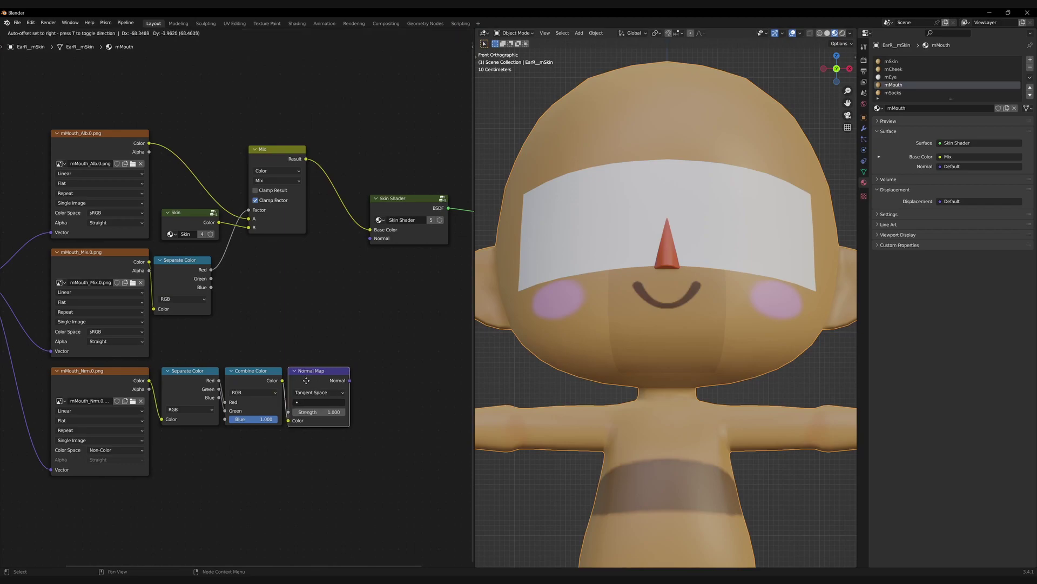
alt+right_drag(318, 389, 427, 241)
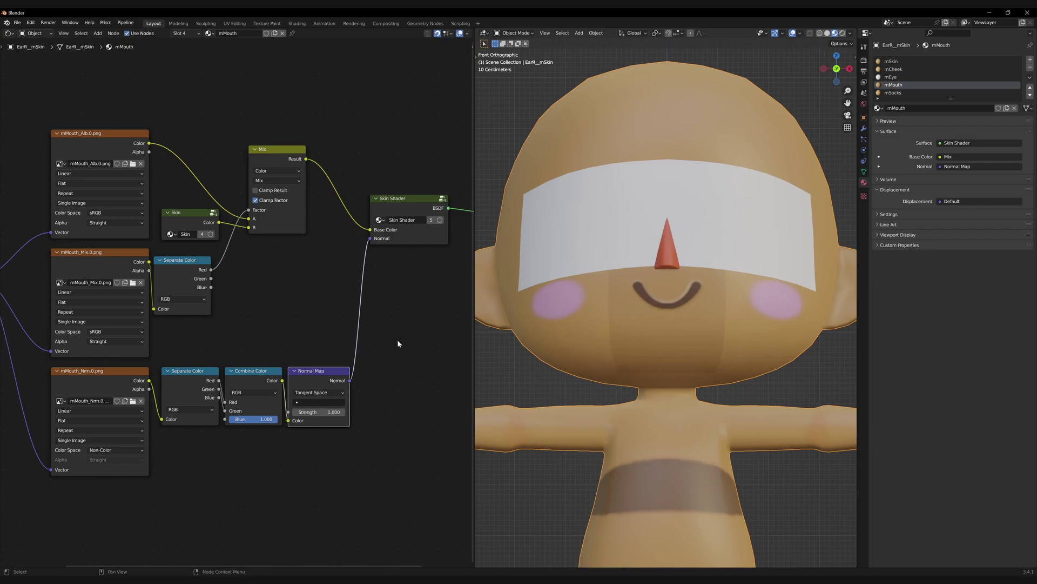
- Shift Combine Color and Normal Map right and insert an Invert node on the green channel link
scroll(669, 306, up, 6)
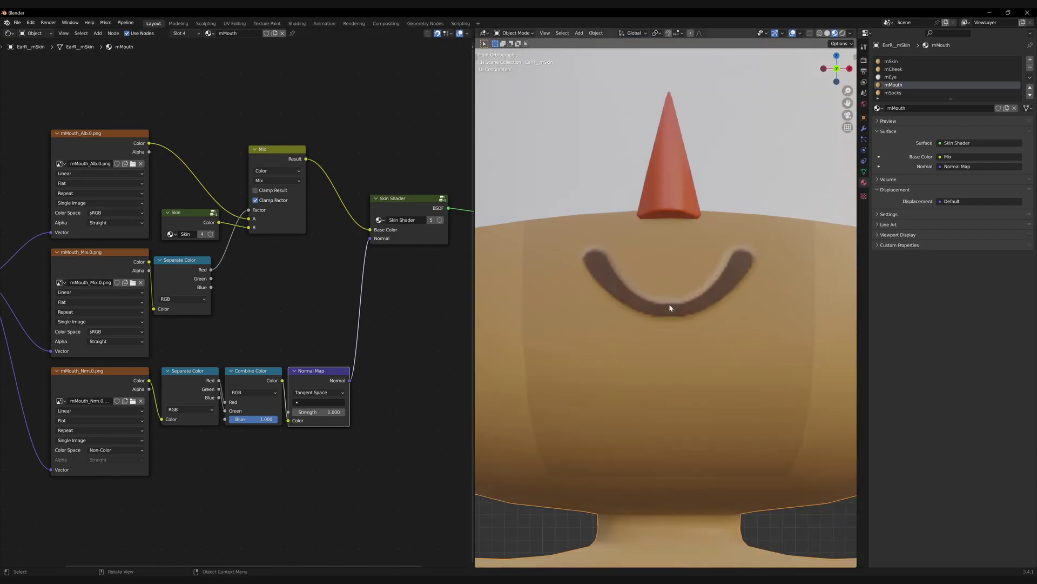
scroll(668, 304, down, 5)
scroll(669, 304, up, 1)
drag(255, 344, 365, 407)
key(g)
click(369, 341)
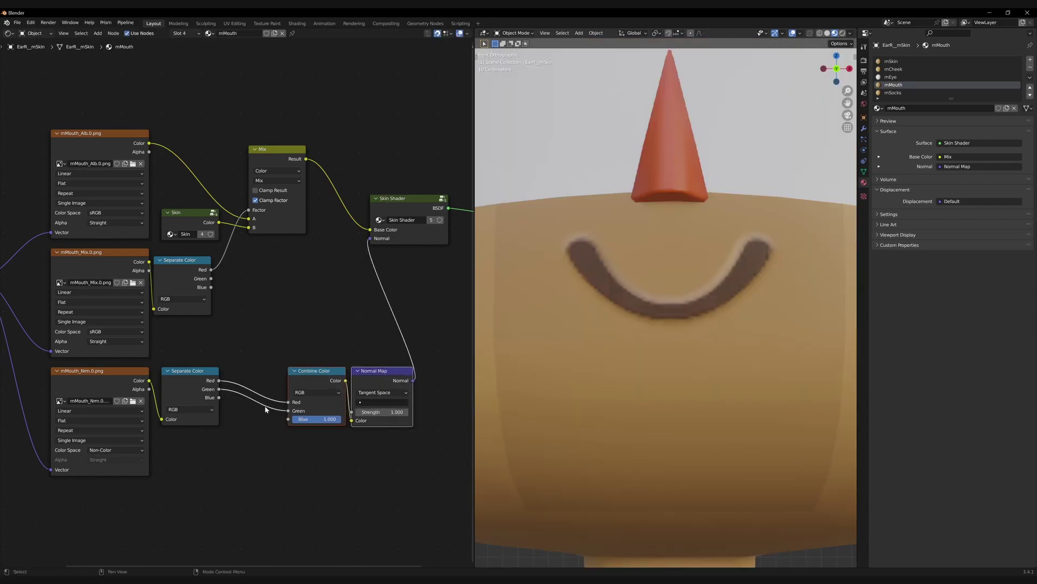
click(248, 439)
key(shift+a)
text(in)
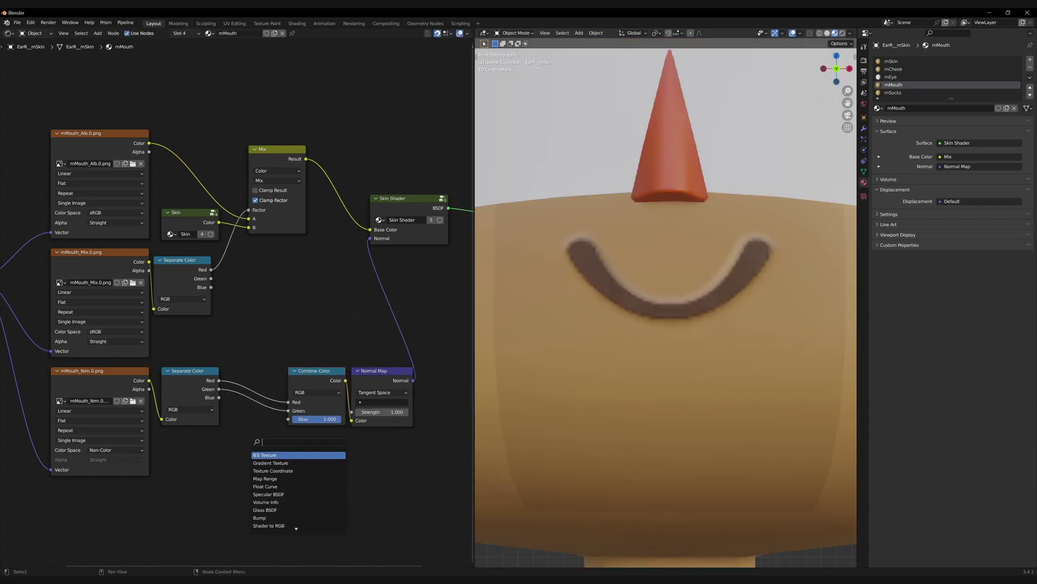
text(v)
key(Return)
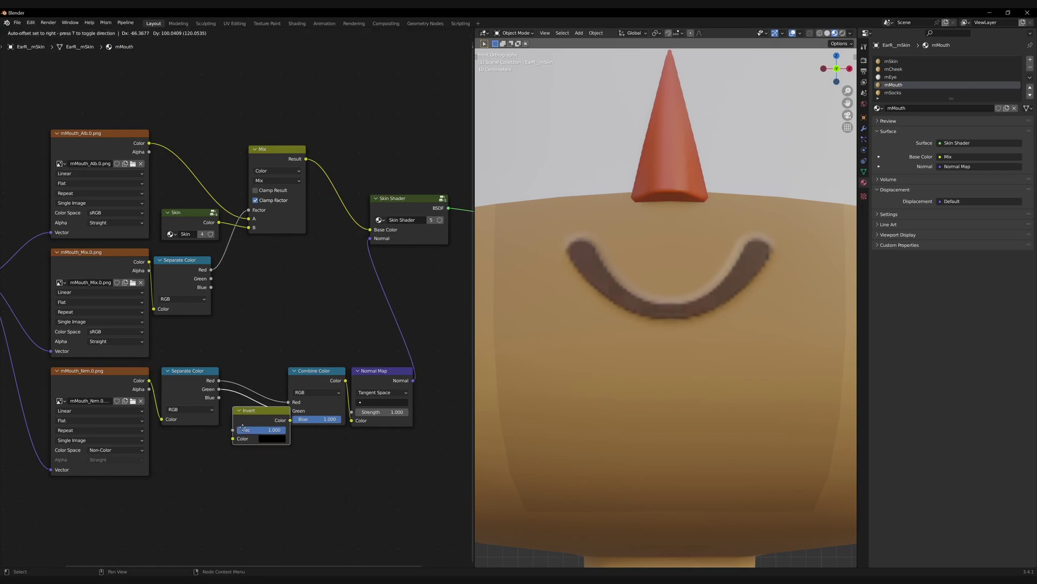
click(243, 426)
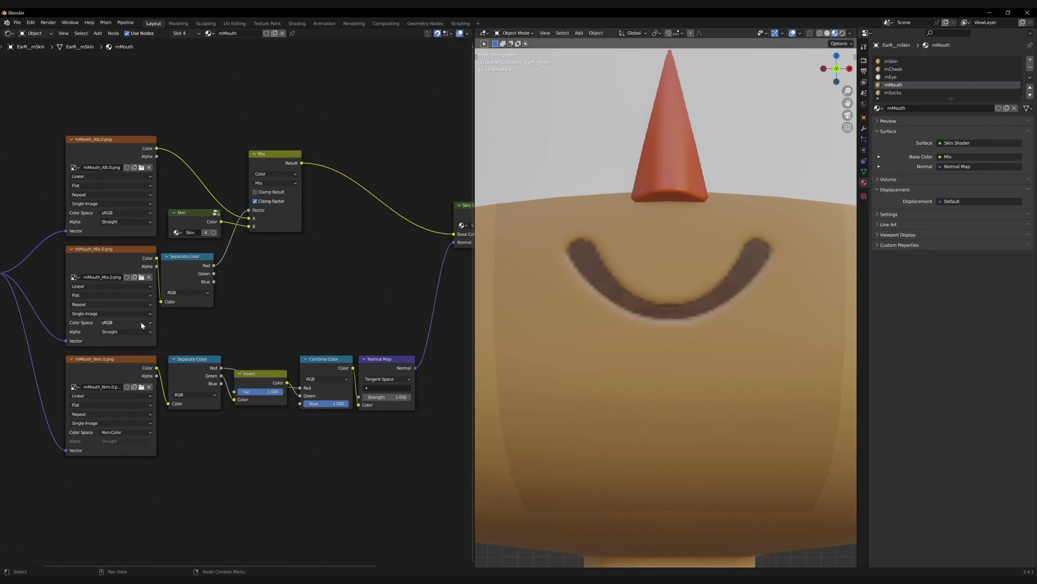
- Set the mMouth_Mix texture's colour space to Raw
click(140, 321)
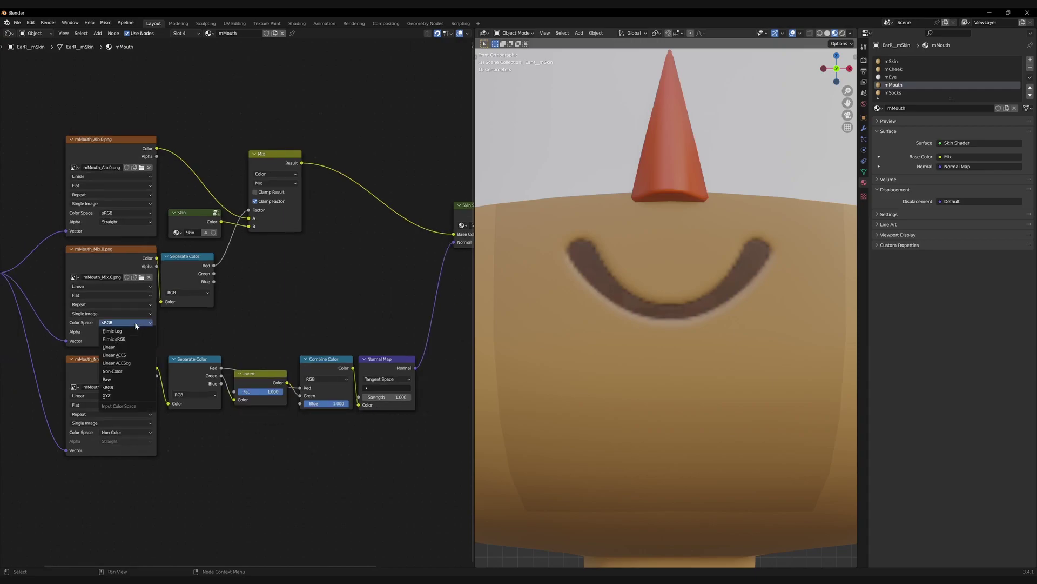
click(124, 385)
scroll(607, 338, down, 4)
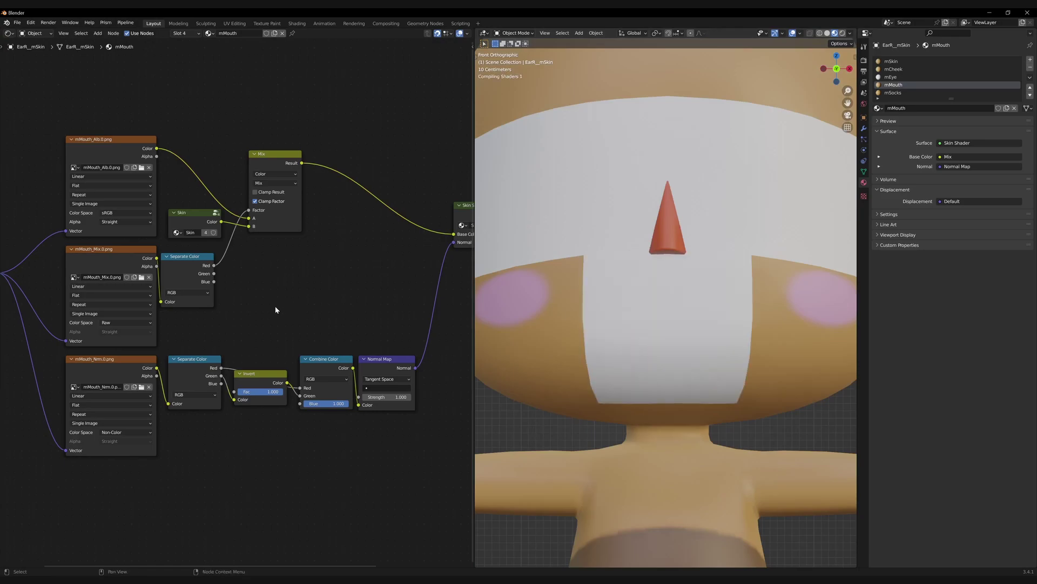
click(132, 322)
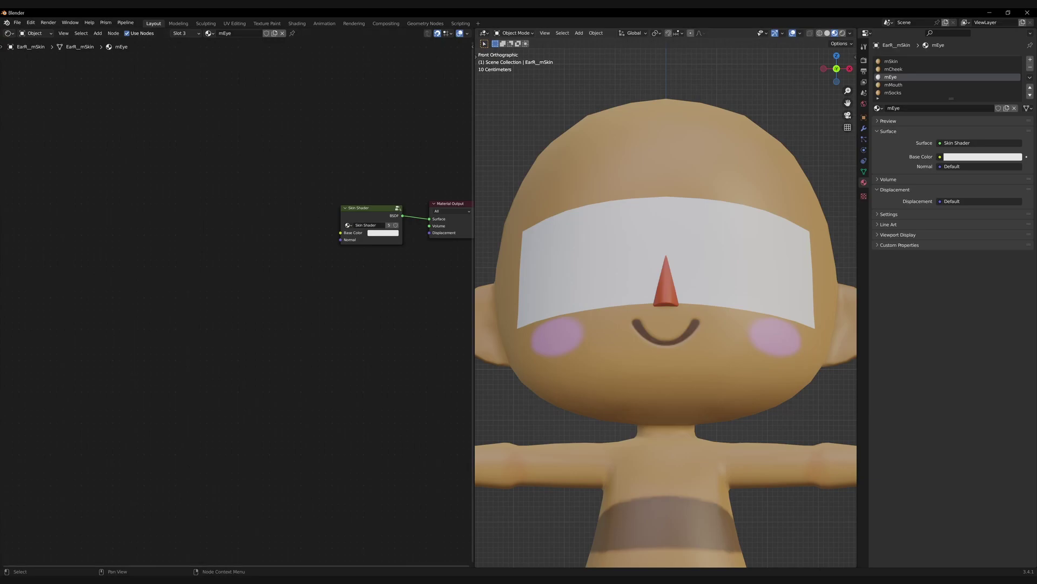
- Drag mEye_Alb.0.png, mEye_Mix.0.png and mEye_Nrm.0.png from the PlayerEye00 folder into the Shader Editor
key(alt+Tab)
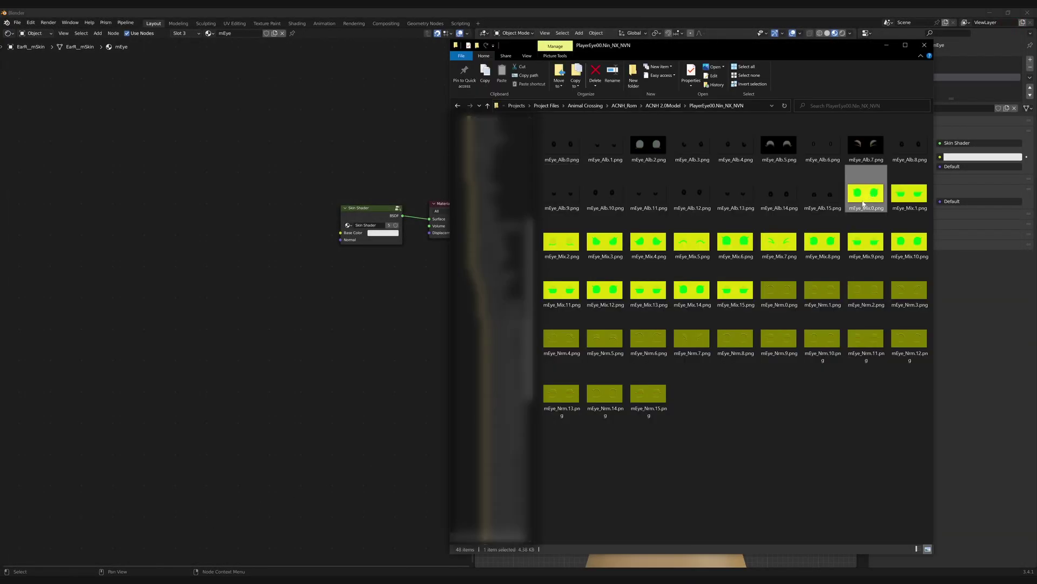
click(779, 289)
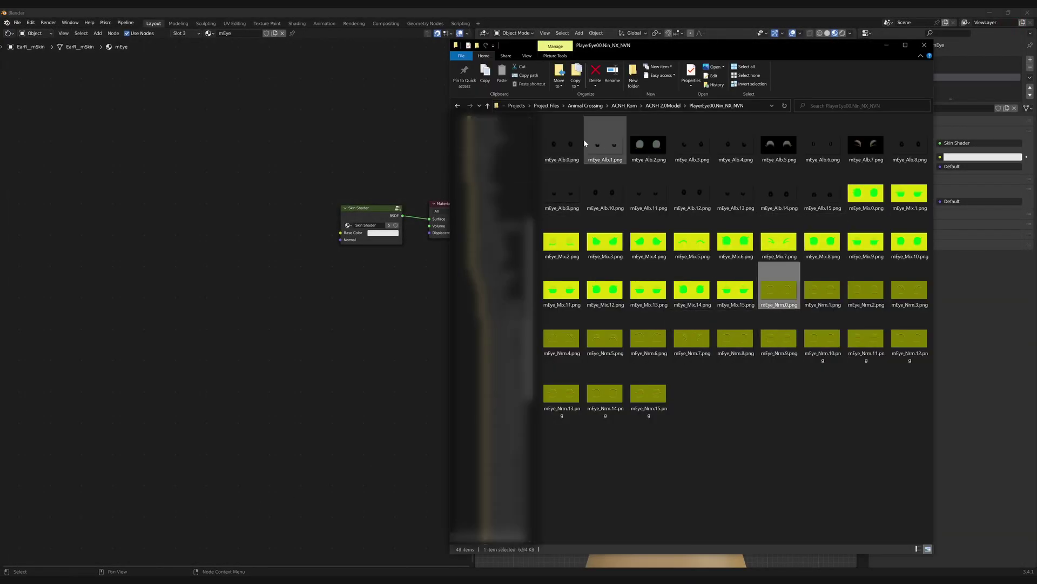
drag(561, 144, 140, 186)
drag(413, 177, 174, 162)
drag(861, 195, 170, 276)
drag(779, 289, 178, 378)
click(206, 320)
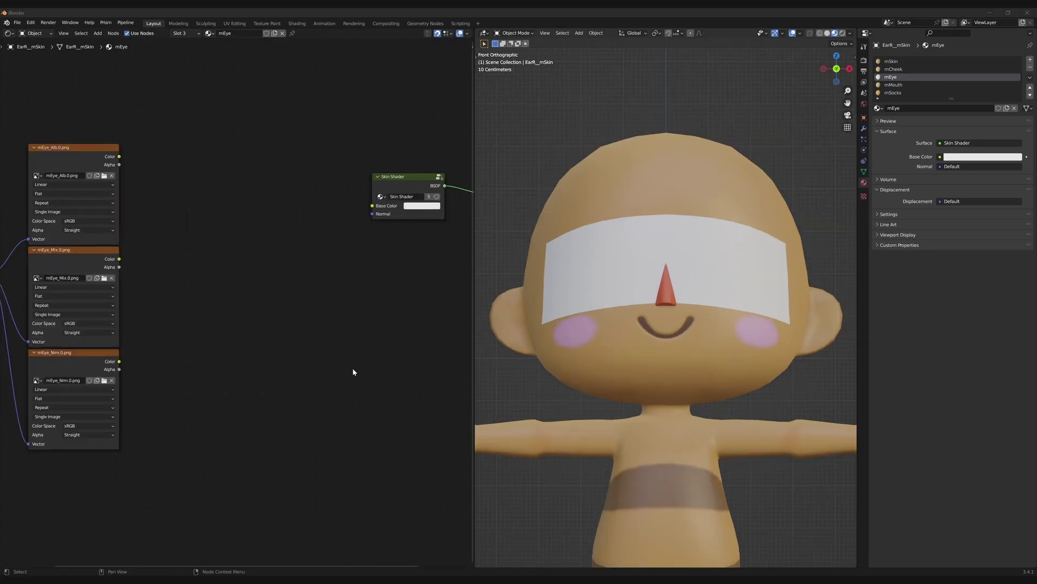
- Set the eye albedo texture's alpha mode to Channel Packed
click(90, 156)
click(90, 251)
click(70, 158)
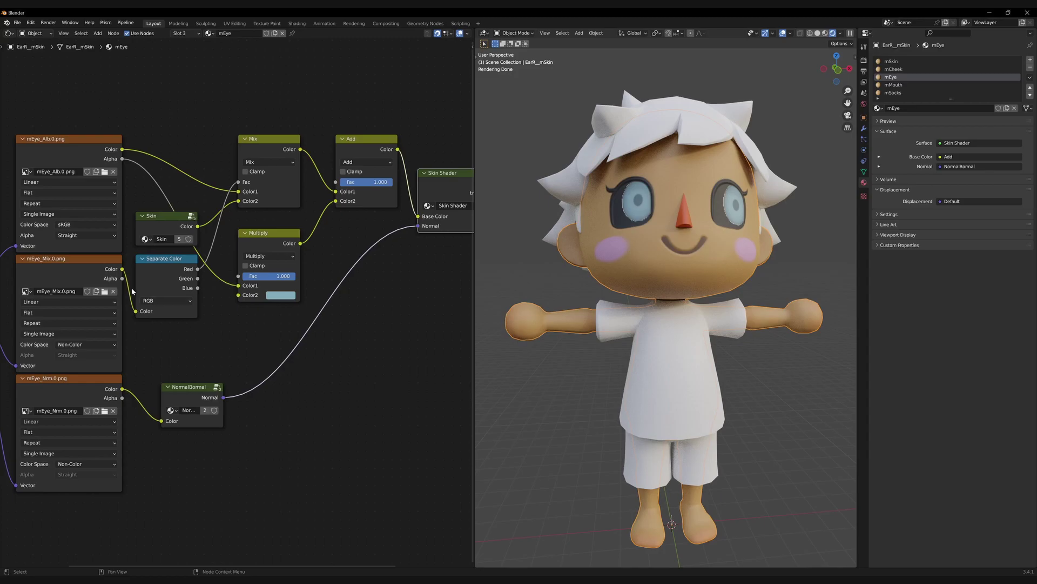
click(82, 236)
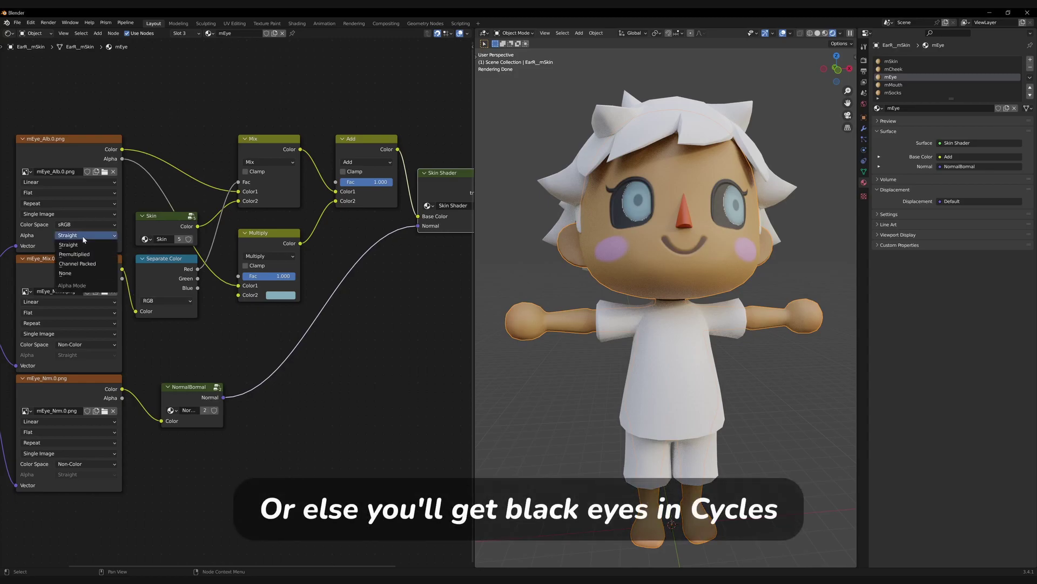
click(79, 265)
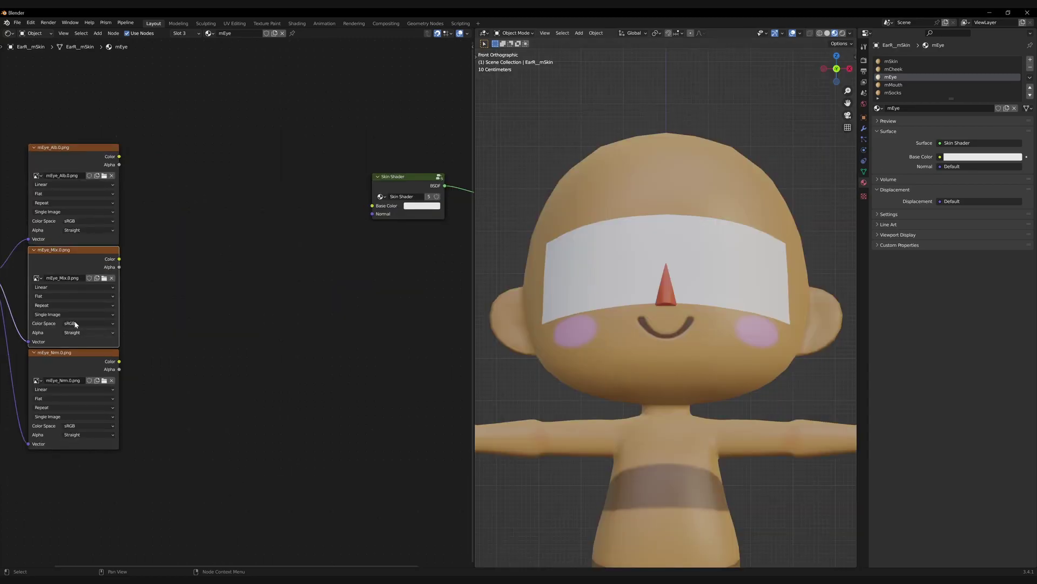
- Change mEye_Mix.0.png and mEye_Nrm.0.png colour space from sRGB to Non-Color
click(76, 323)
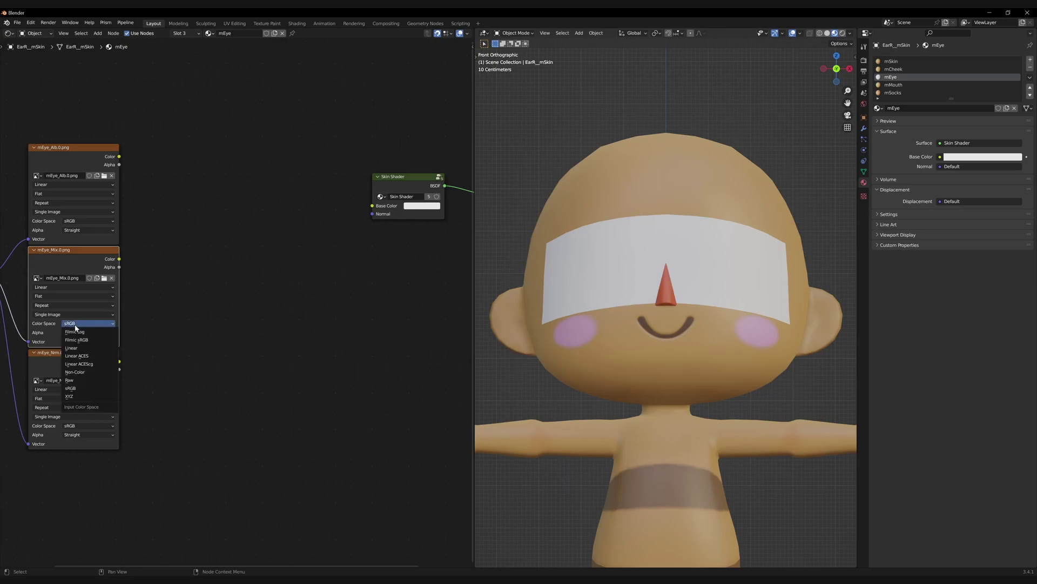
click(89, 372)
click(75, 426)
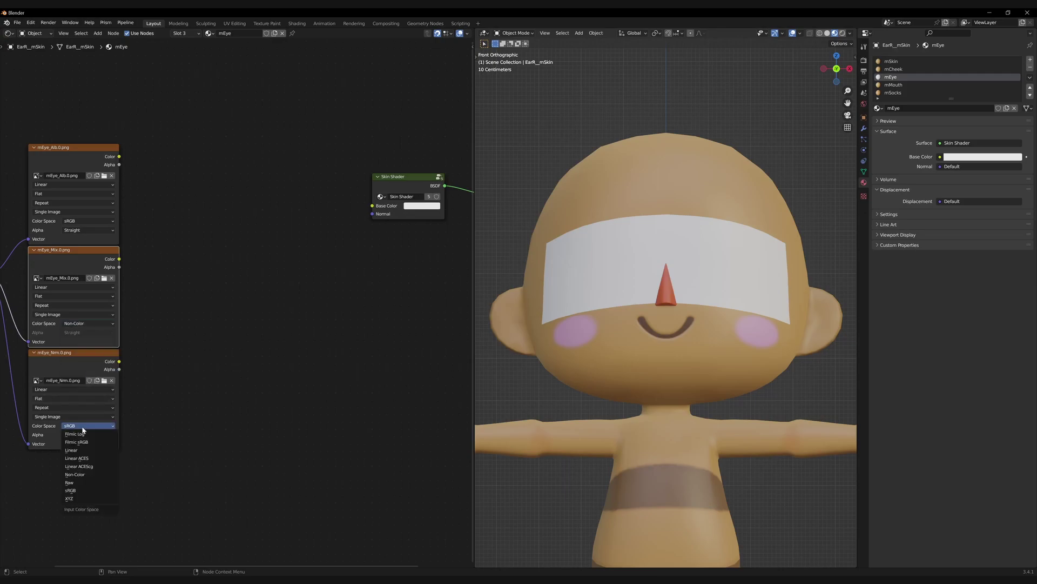
click(80, 475)
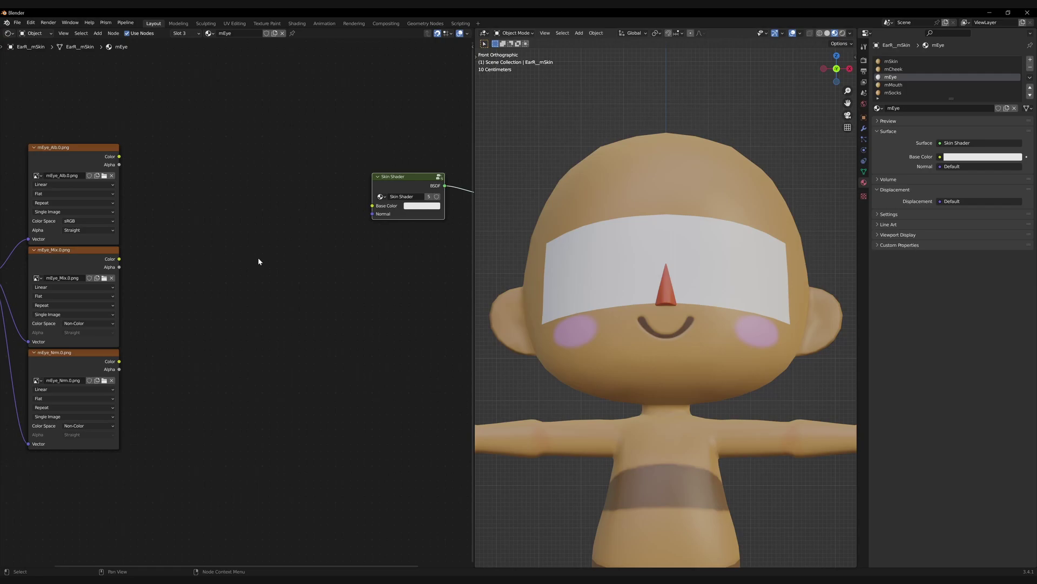
- Add a Separate Color node and link the eye mix texture's colour into it
key(shift+a)
text(se)
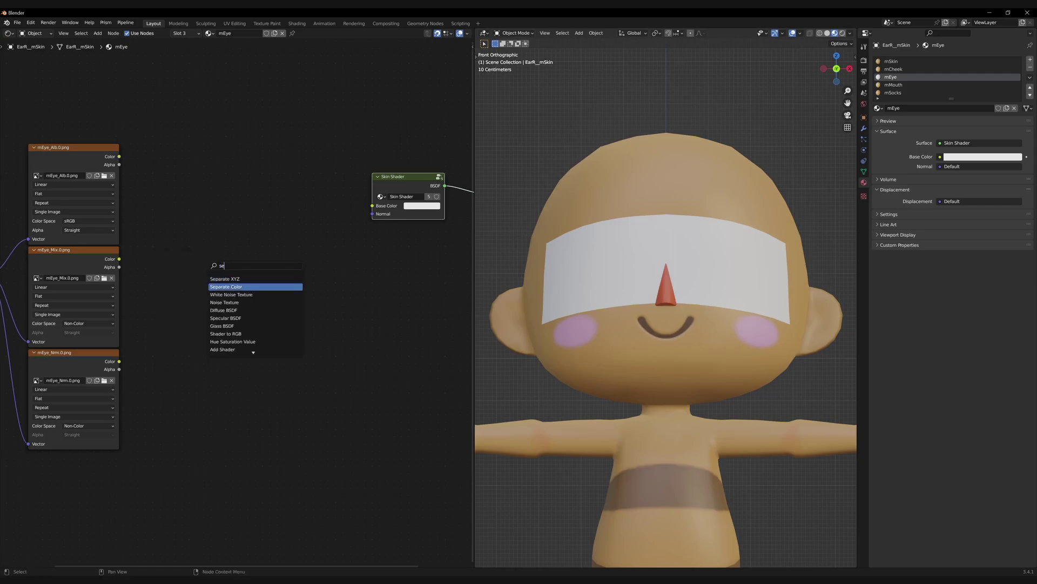
key(Return)
click(110, 278)
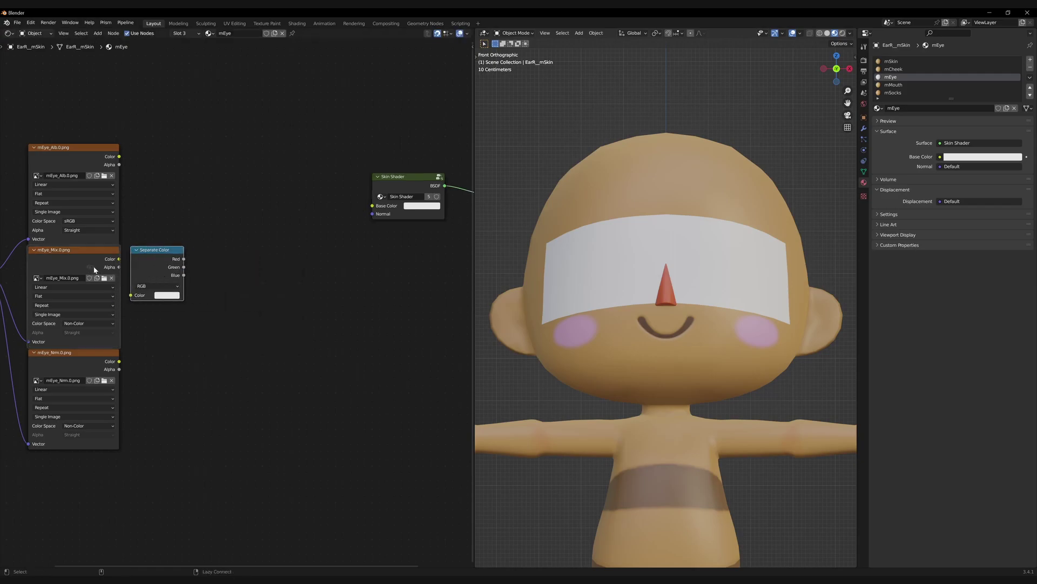
alt+right_drag(98, 271, 146, 278)
- Preview the Red, Green and Blue channels on the model, ending on Red
ctrl+shift+click(171, 264)
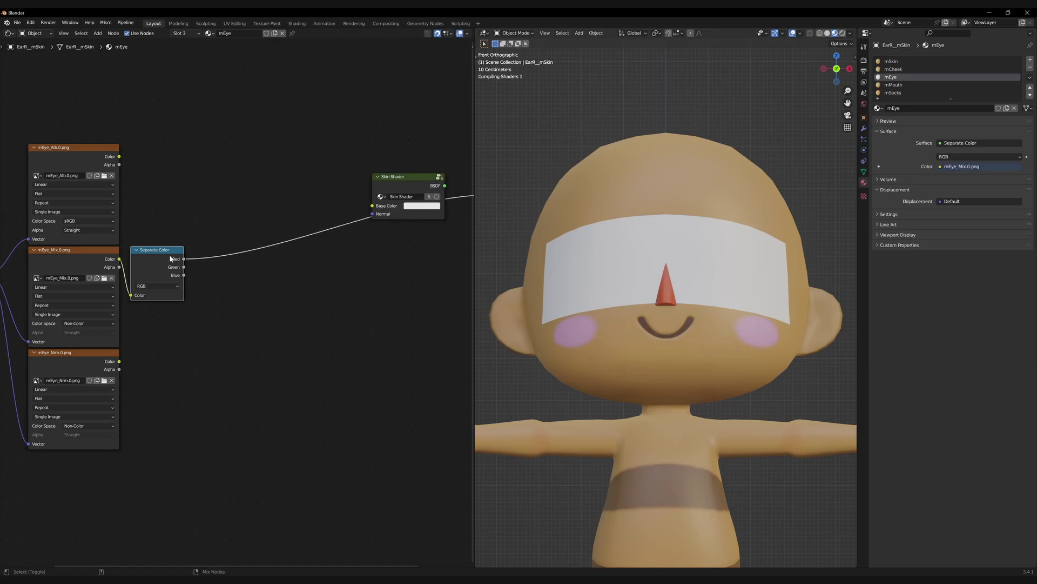
ctrl+shift+click(170, 261)
ctrl+shift+click(168, 263)
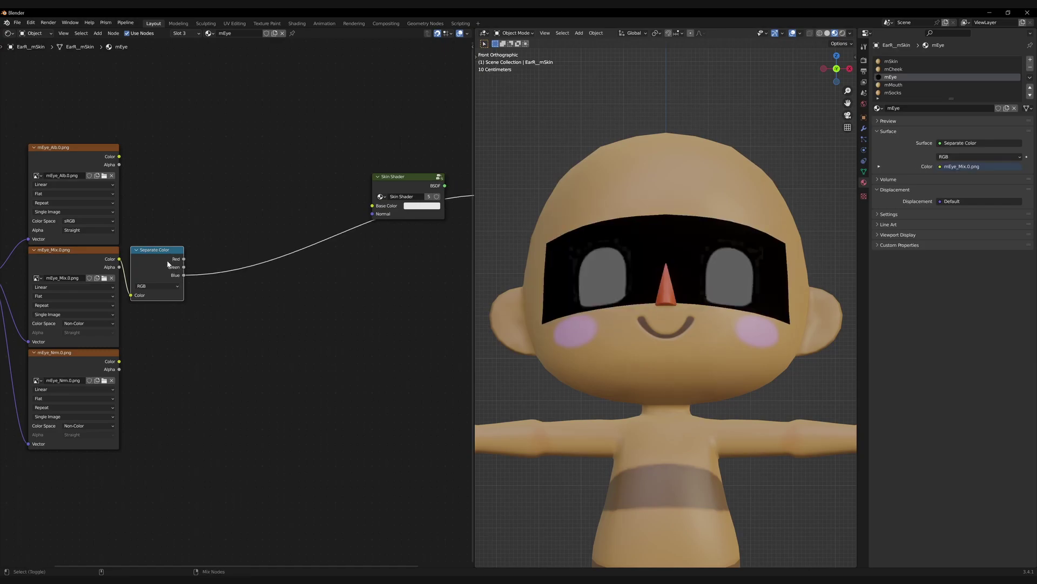
ctrl+shift+click(167, 262)
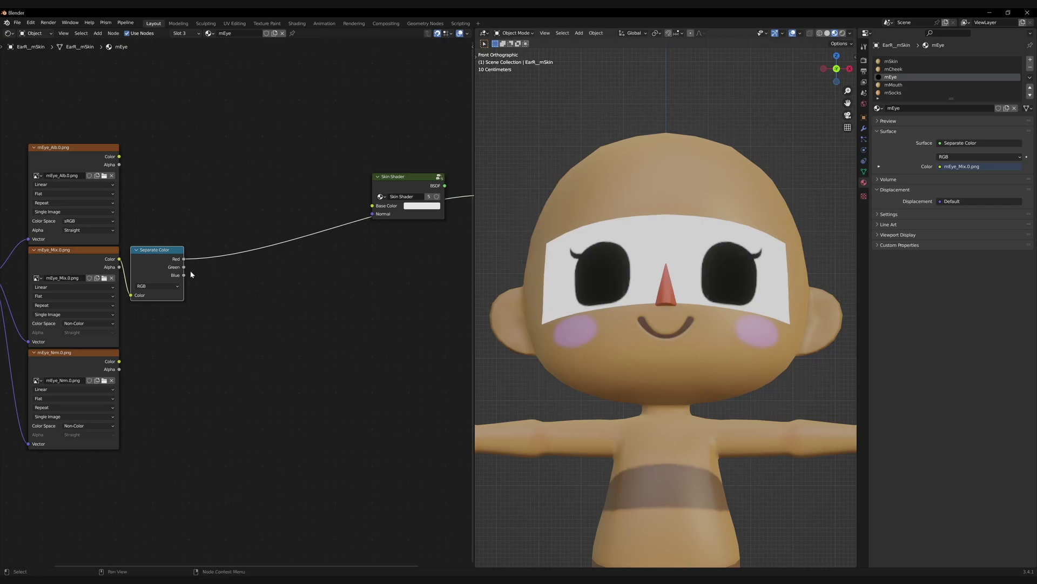
click(194, 227)
- Add a Skin group node beside Separate Color and inspect its skin colour options
key(shift+a)
click(207, 232)
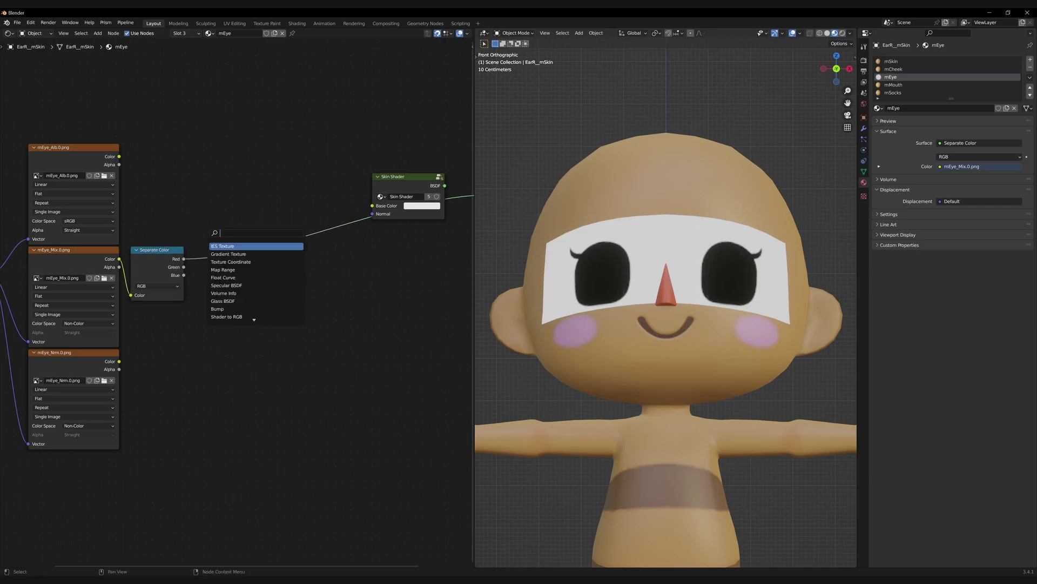
text(skin)
key(Return)
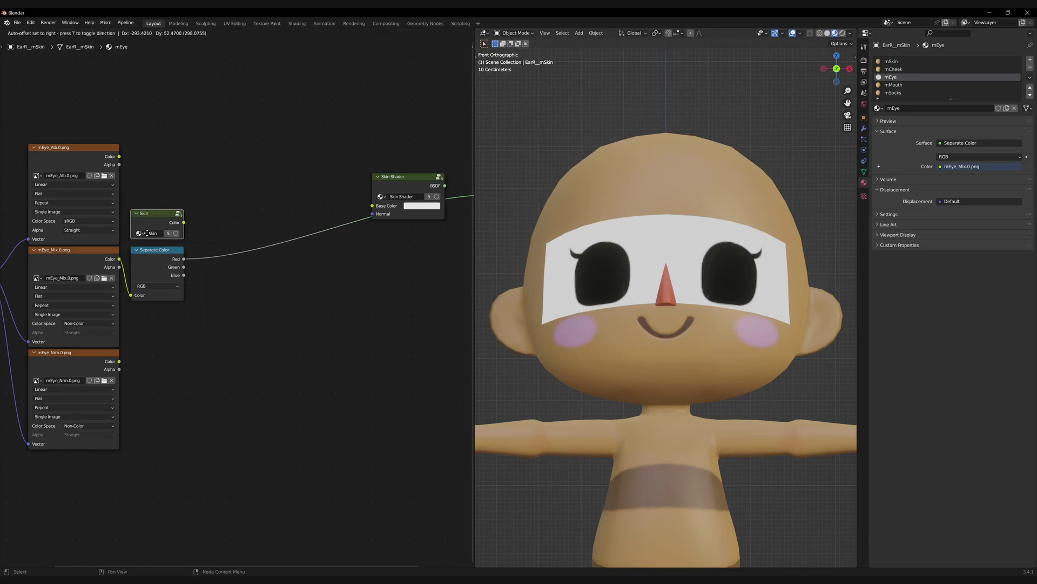
click(139, 233)
click(177, 215)
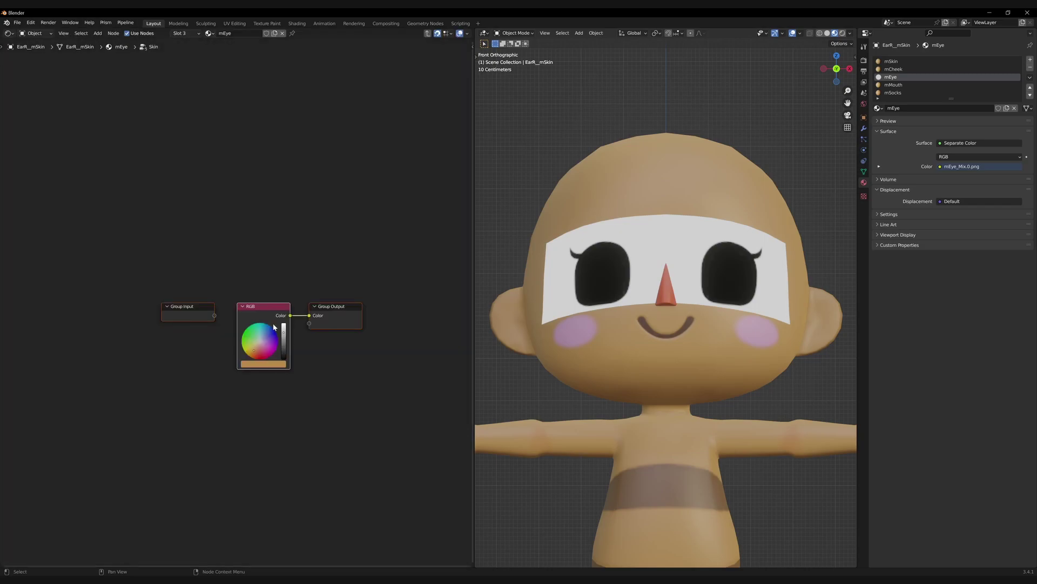
click(427, 35)
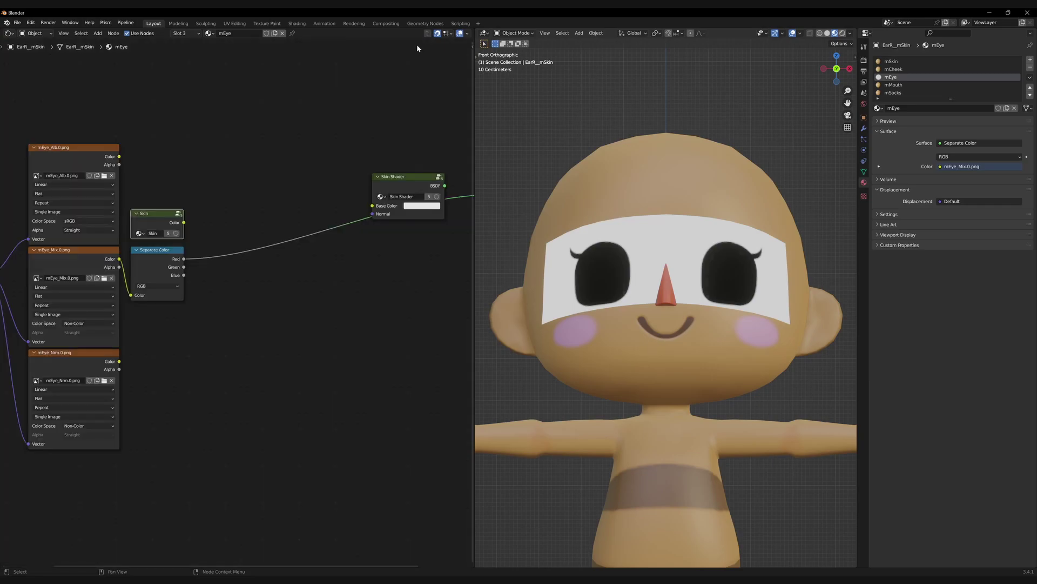
click(170, 215)
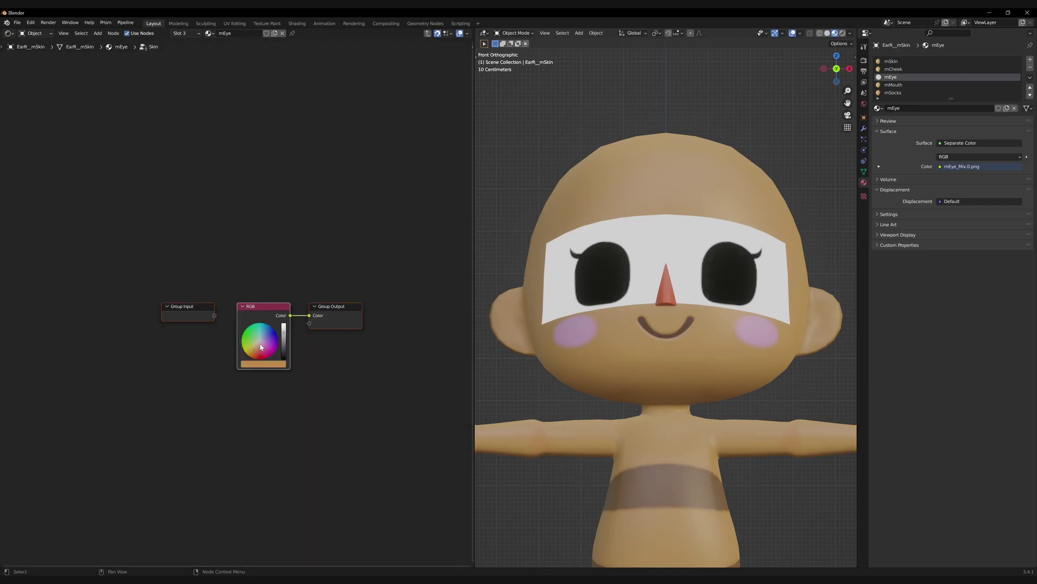
mouse_move(259, 348)
mouse_down()
mouse_move(250, 339)
mouse_move(263, 346)
mouse_up()
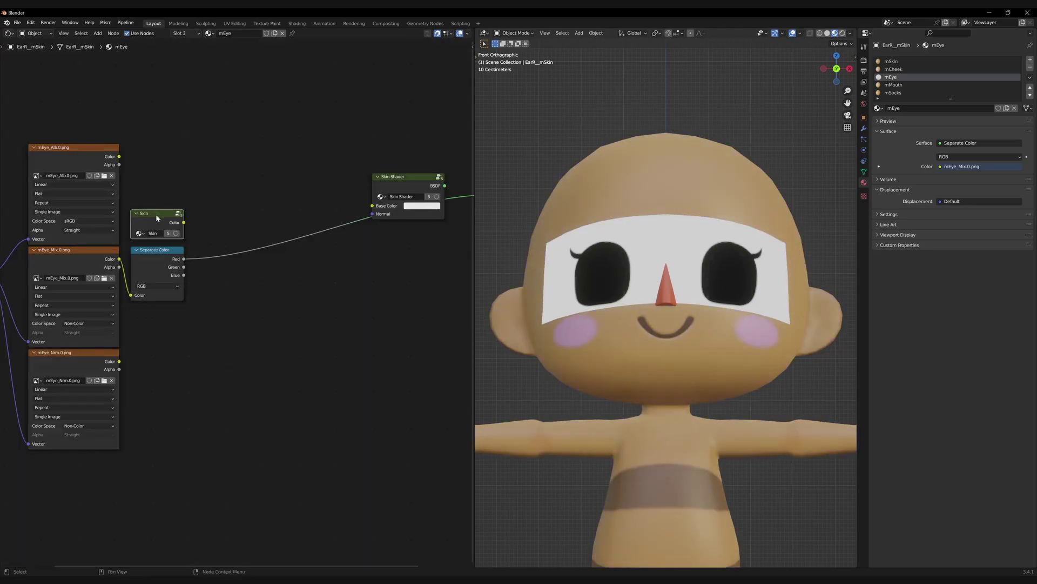
- Mix the eye albedo with the Skin colour in Add mode, Factor from the Red channel
click(108, 180)
ctrl+shift+right_drag(108, 184, 156, 228)
click(234, 150)
click(245, 168)
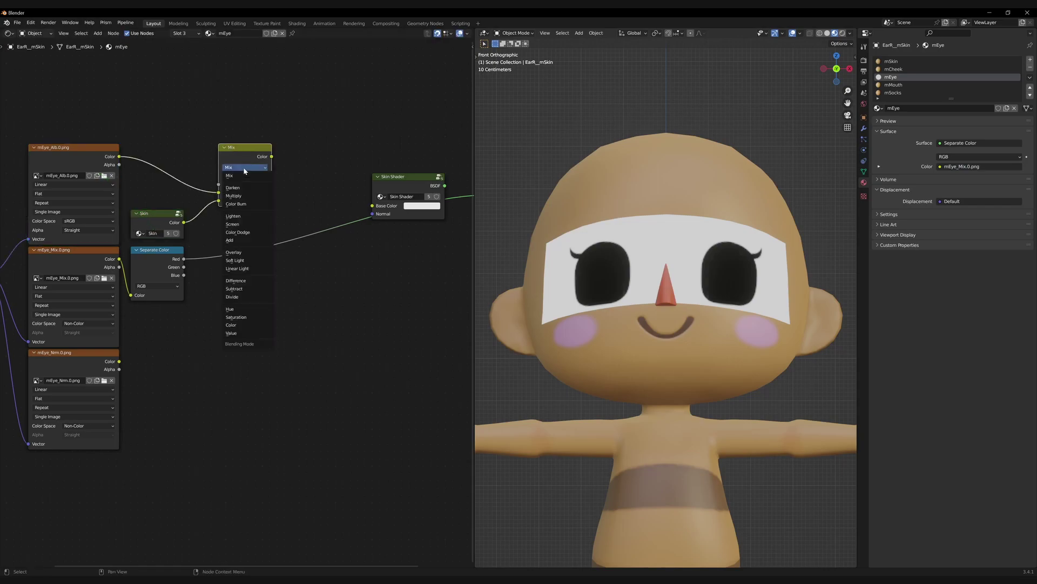
click(229, 240)
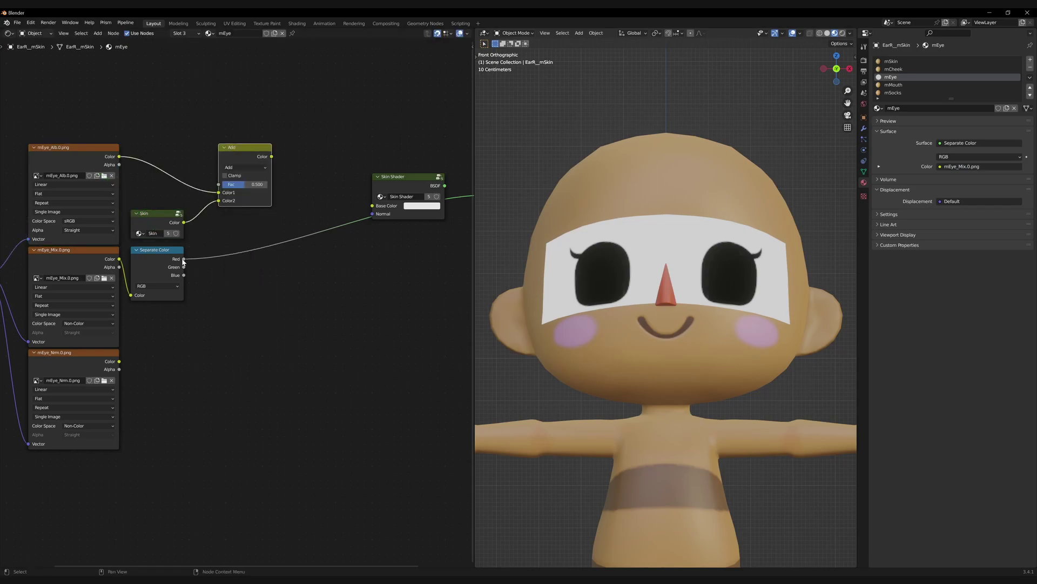
drag(184, 260, 219, 184)
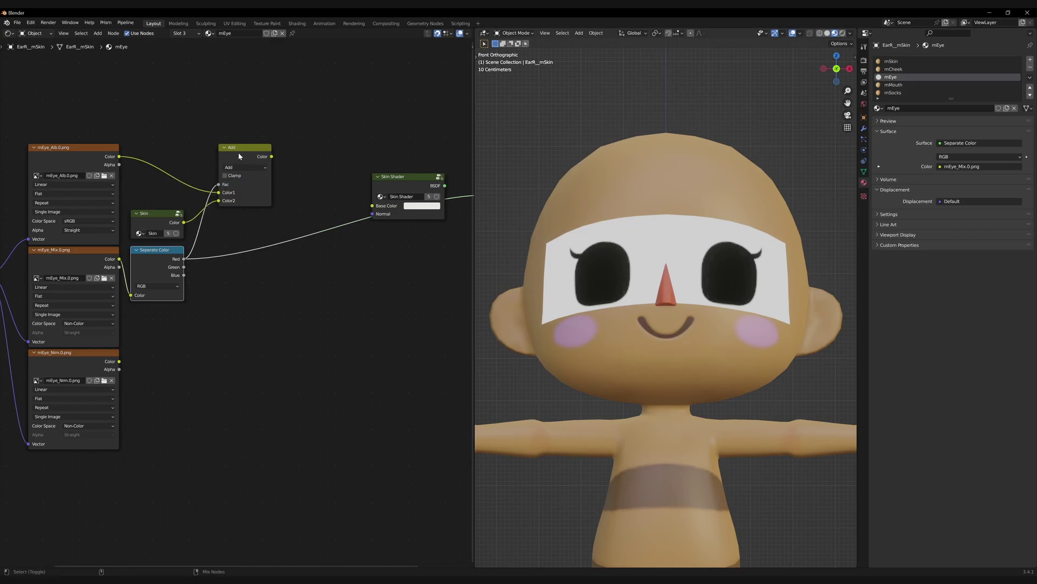
ctrl+shift+click(234, 177)
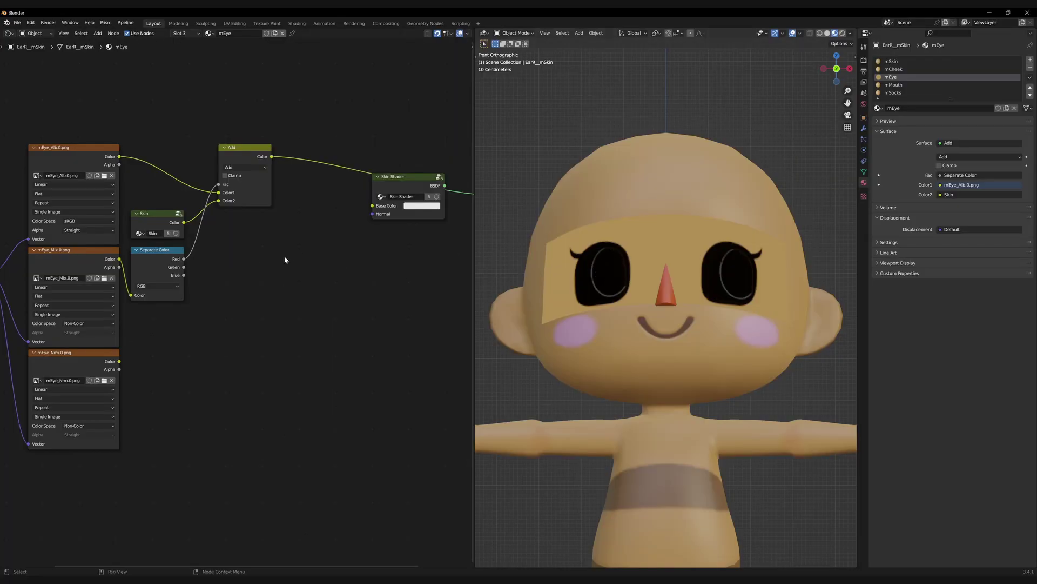
- Feed the albedo Alpha into a Multiply mix node with a soft blue Color2
ctrl+shift+click(104, 158)
ctrl+shift+click(105, 157)
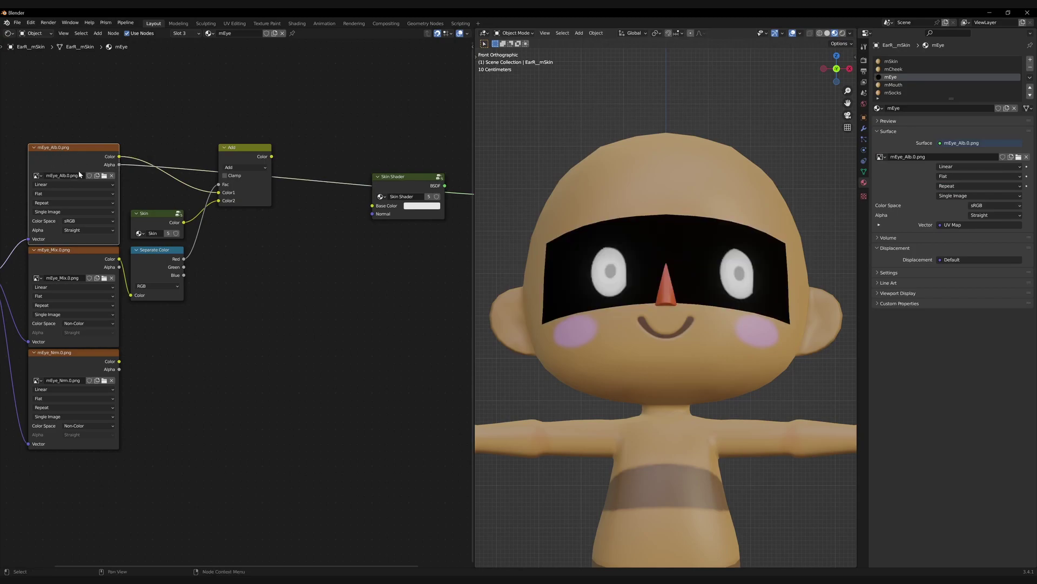
click(144, 181)
drag(119, 164, 221, 280)
mouse_move(242, 240)
mouse_down()
mouse_move(242, 218)
mouse_move(242, 230)
mouse_up()
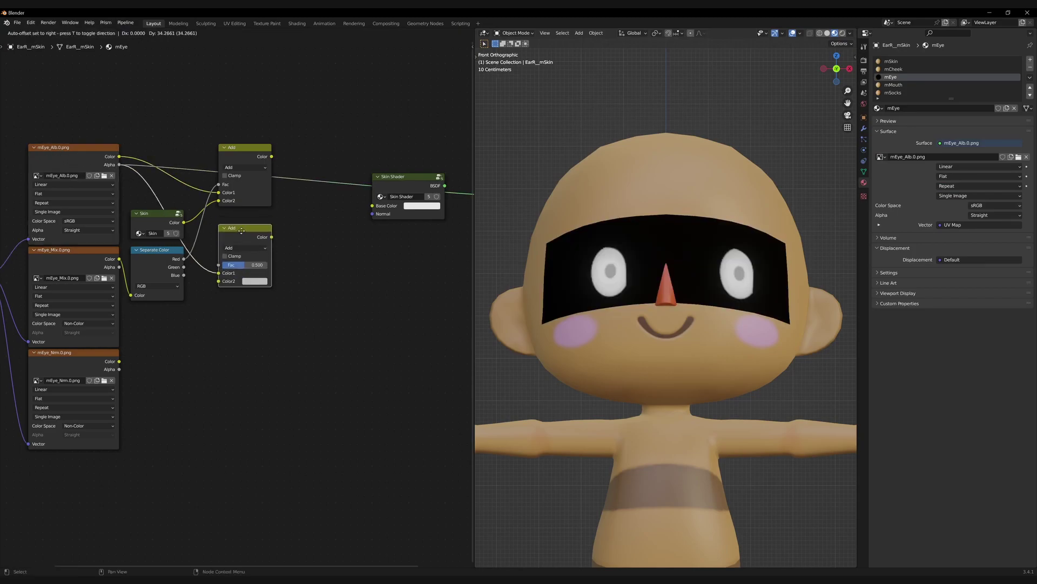
click(241, 231)
click(243, 248)
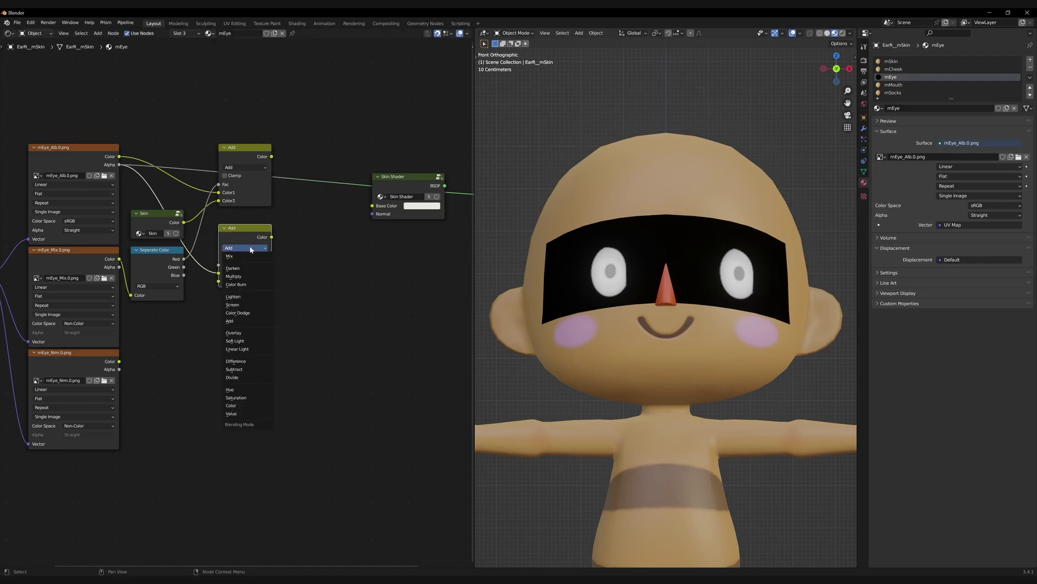
click(234, 276)
click(254, 281)
click(274, 187)
mouse_move(274, 186)
mouse_down()
mouse_move(286, 213)
mouse_move(262, 192)
mouse_move(286, 212)
mouse_move(273, 193)
mouse_up()
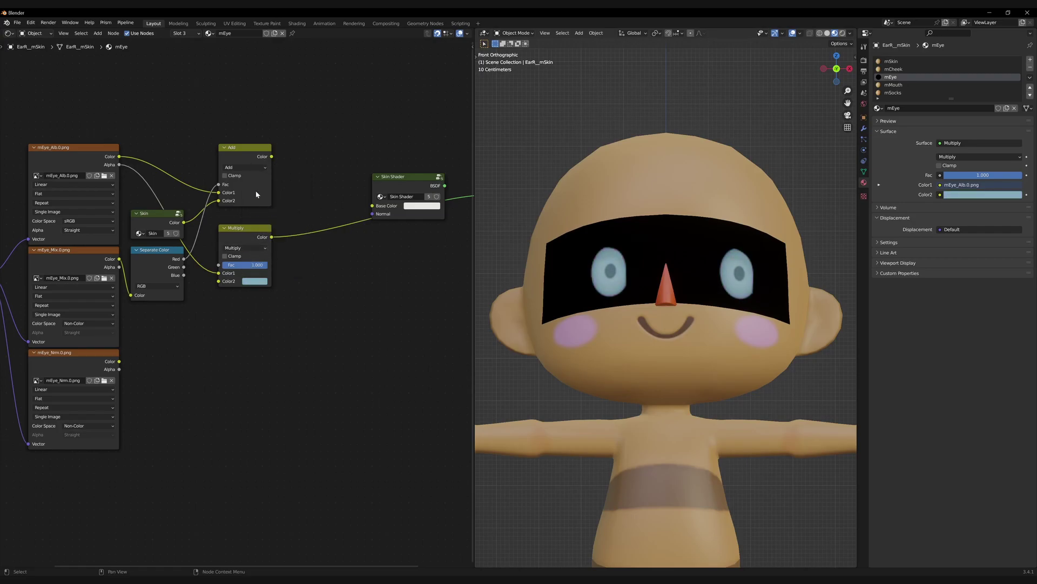
- Duplicate the Add node, feed Multiply into its Color2, and connect it to Skin Shader Base Color
click(259, 233)
ctrl+shift+click(299, 189)
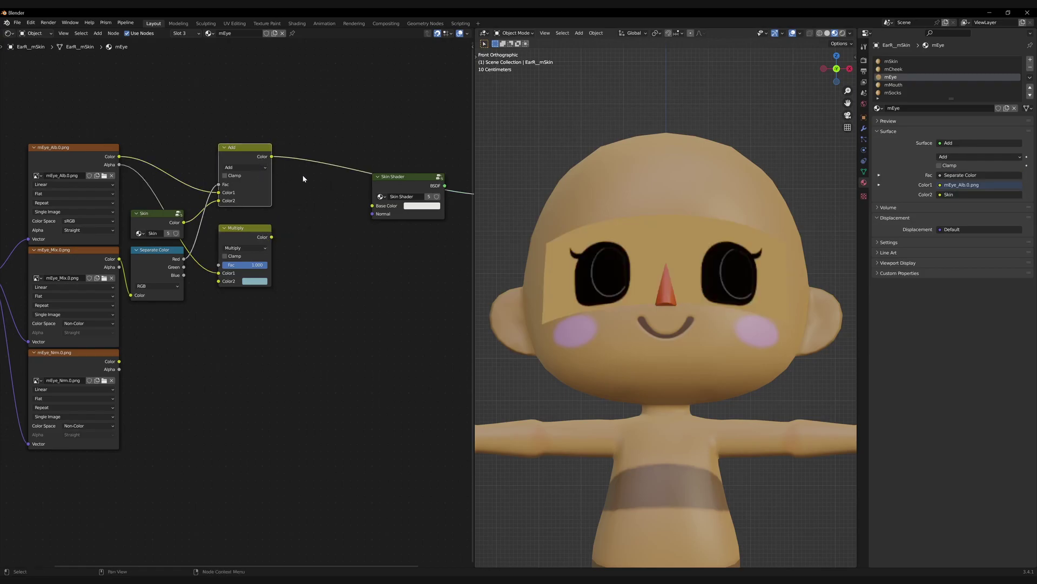
key(shift+d)
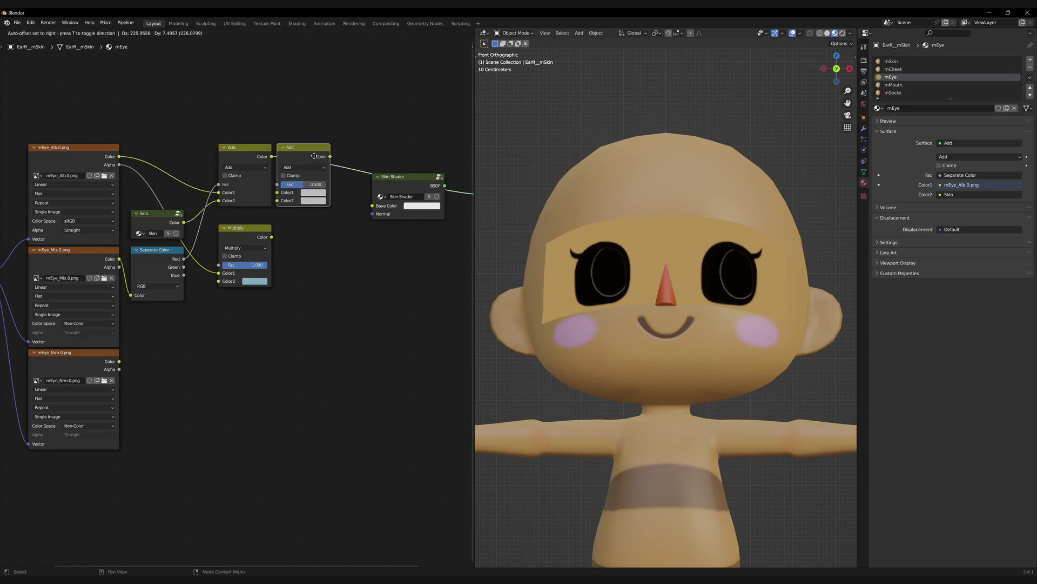
click(339, 159)
drag(272, 236, 357, 189)
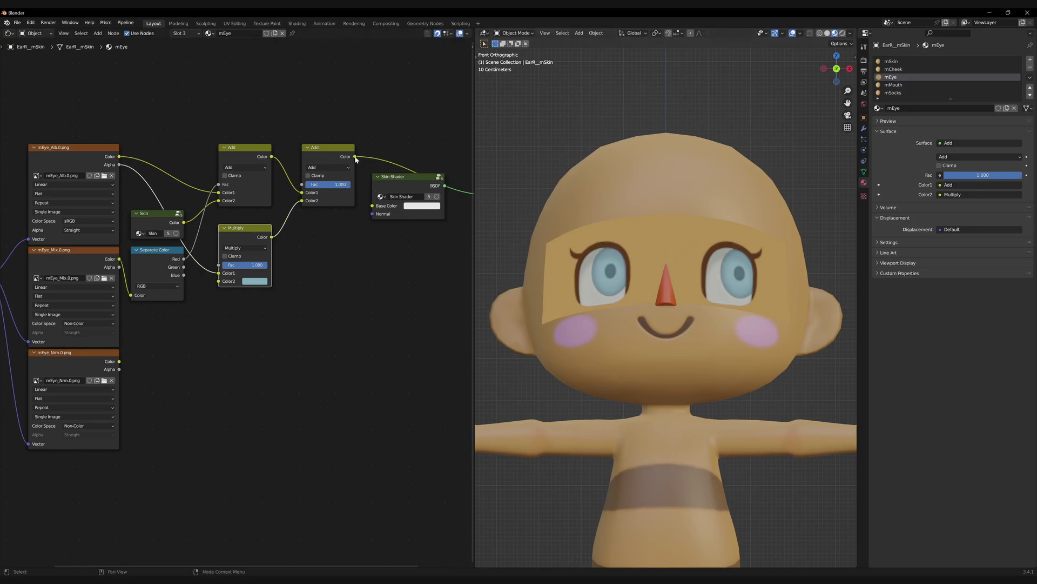
drag(354, 156, 372, 207)
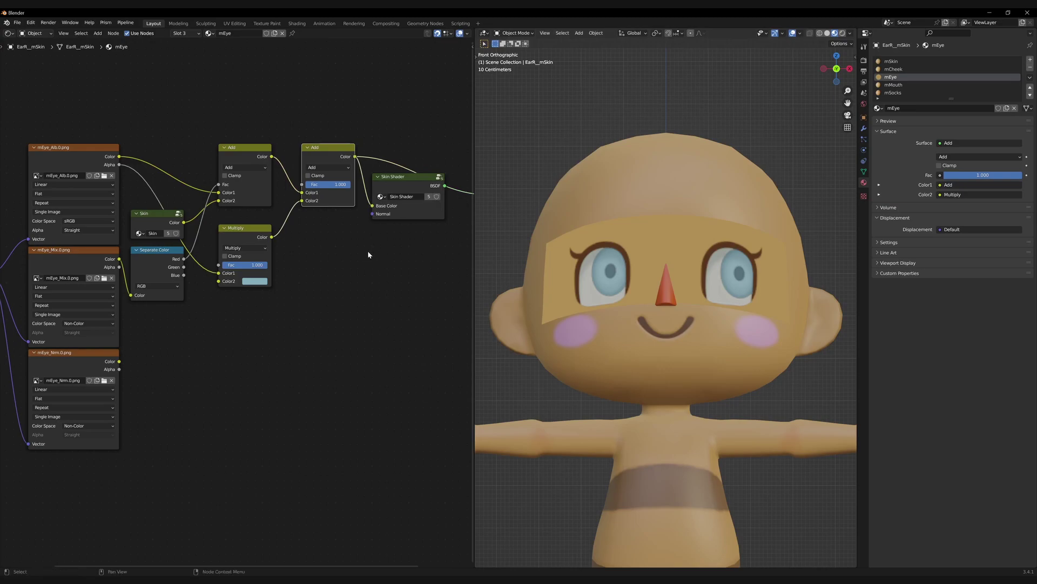
- Check the eye normal map texture node in the mEye material
click(321, 271)
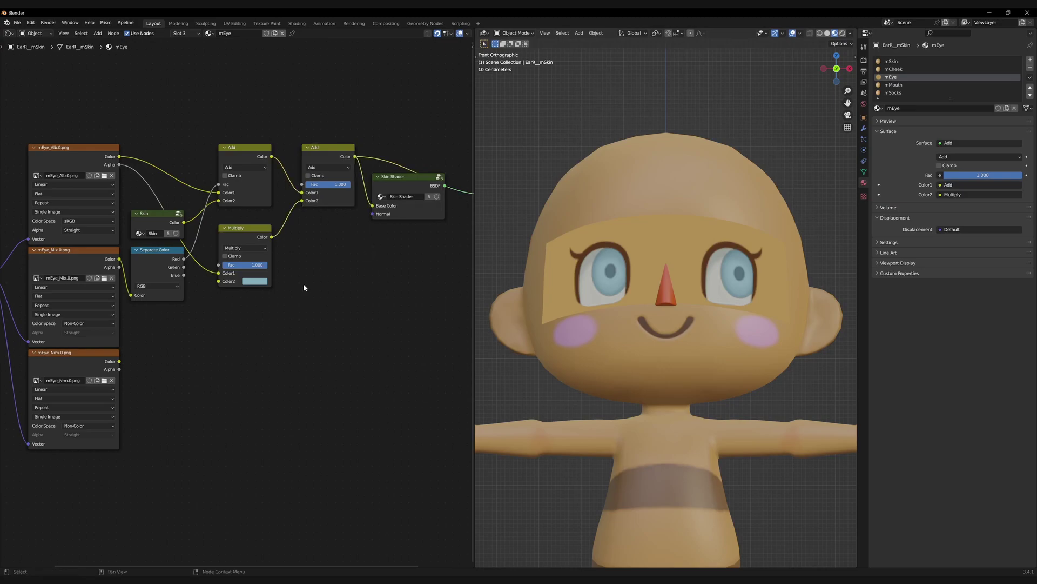
click(73, 364)
click(249, 341)
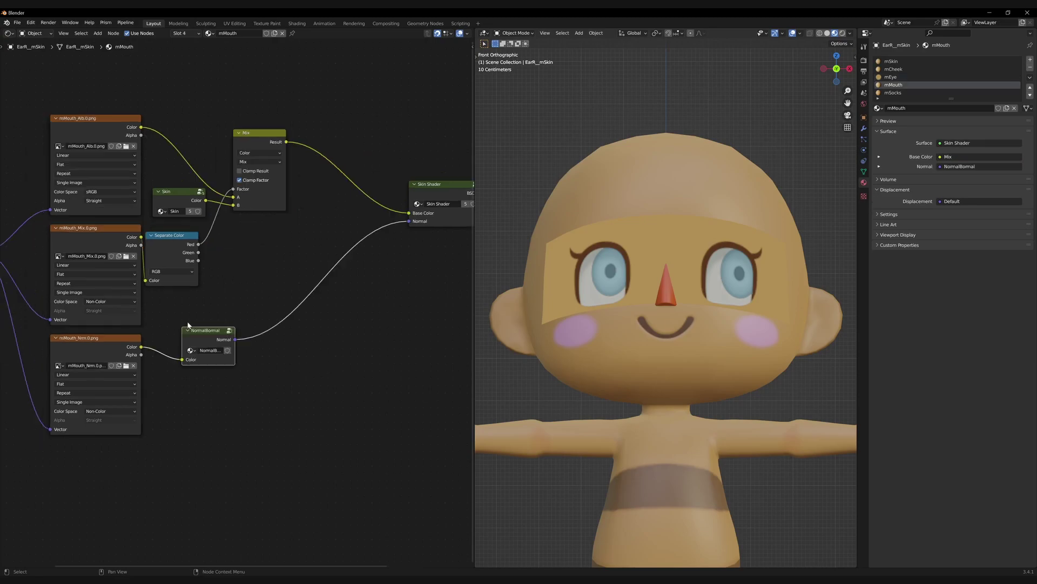
- In mMouth, inspect the NormalBormal group's nodes and nudge its Combine Color node slightly left
click(200, 343)
key(Tab)
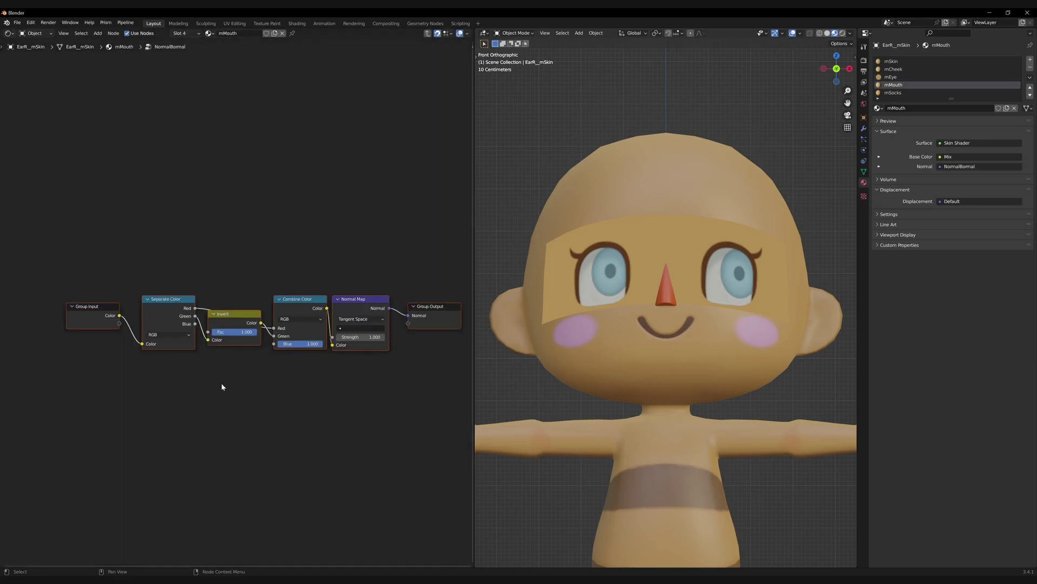
click(164, 307)
click(230, 324)
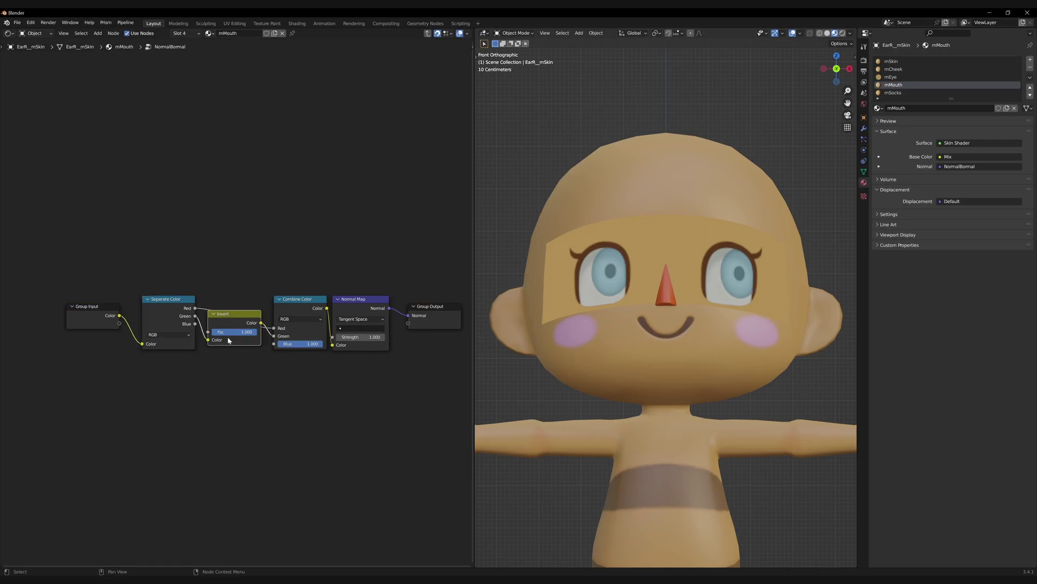
drag(302, 308, 295, 308)
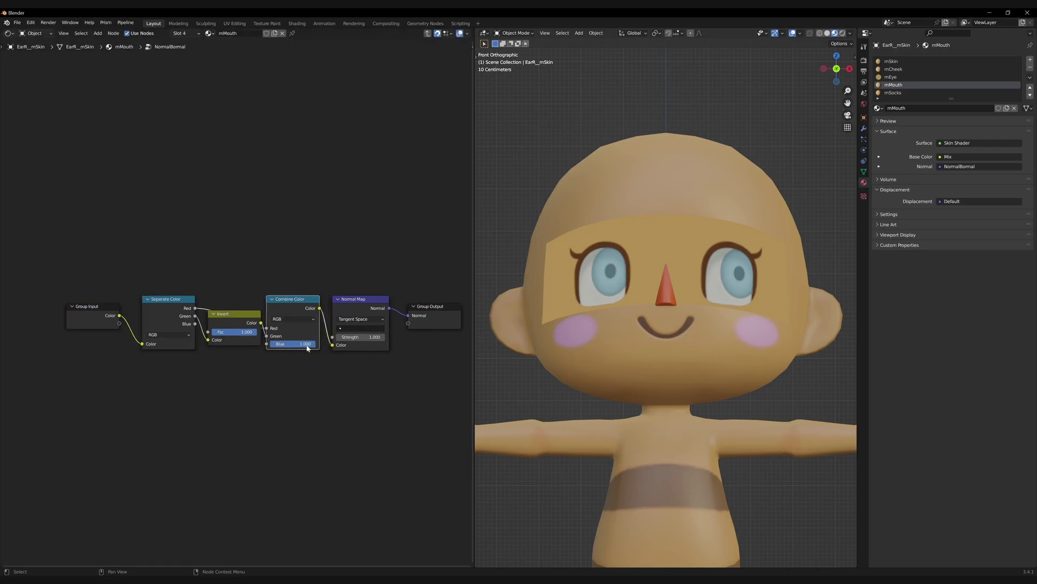
click(358, 347)
key(Tab)
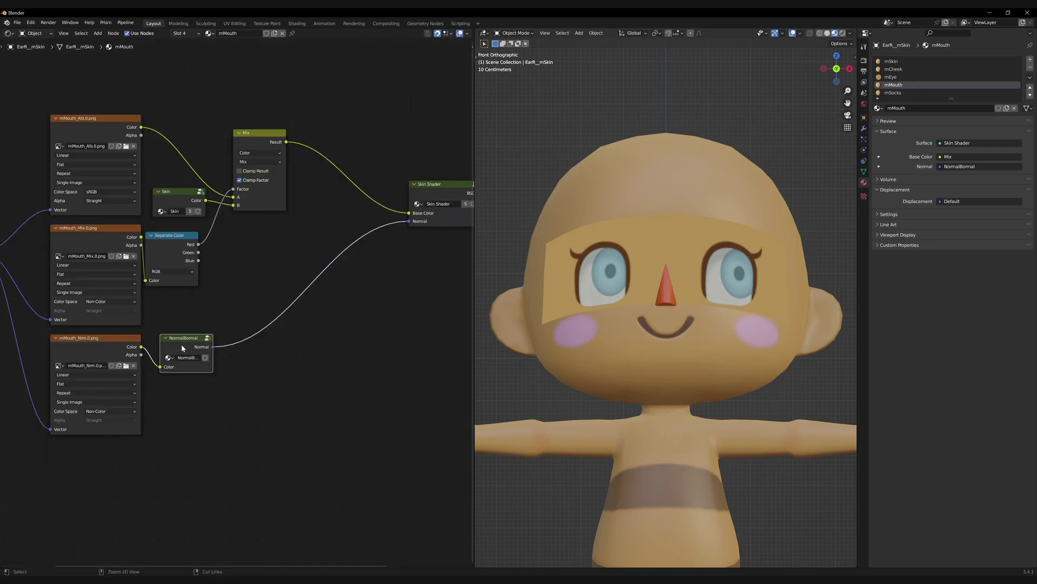
- Back in mEye, link NormalBormal's Normal output into the Skin Shader's Normal input
click(892, 77)
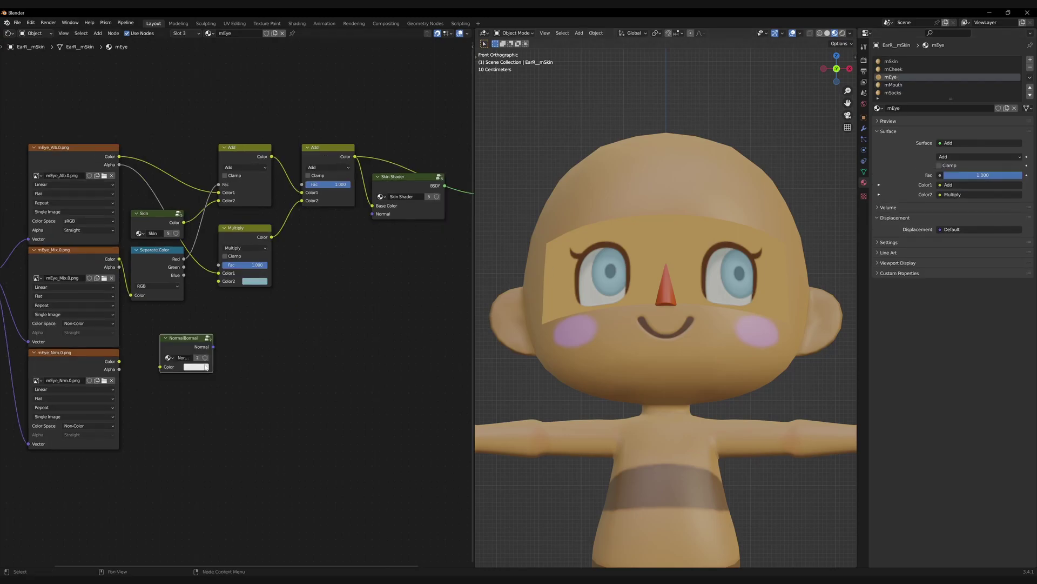
alt+right_drag(182, 377, 422, 205)
middle_drag(407, 184, 359, 182)
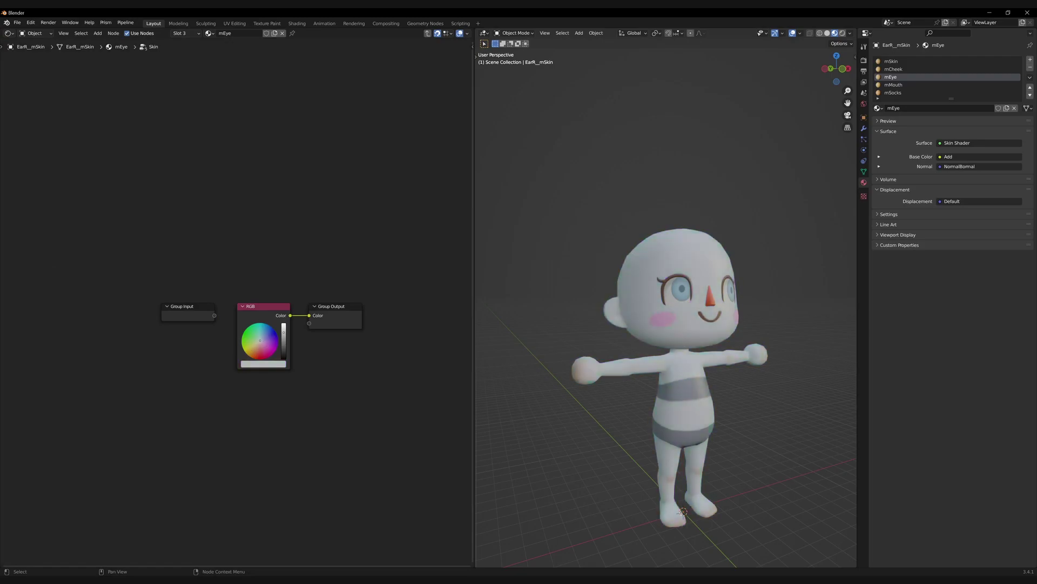
- Exit the Skin group to show the full mEye node tree
key(Tab)
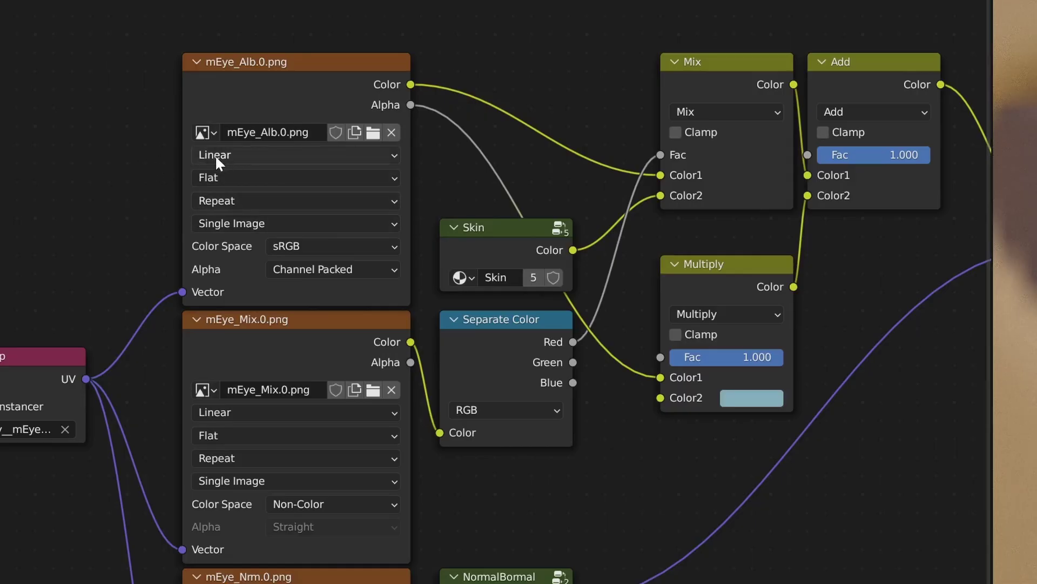
- Open the eye albedo texture's interpolation dropdown to change Linear to Cubic
click(113, 193)
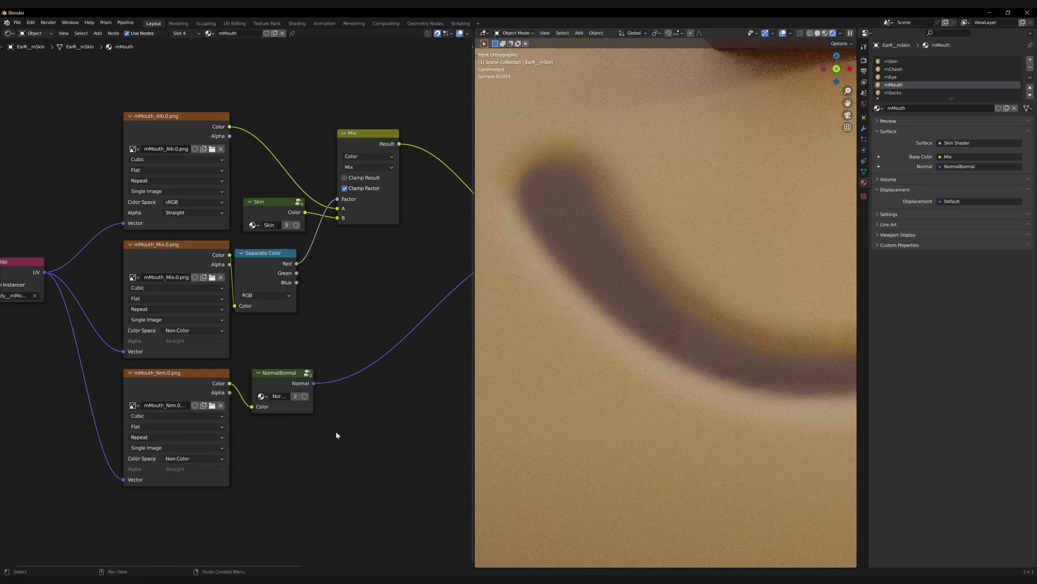